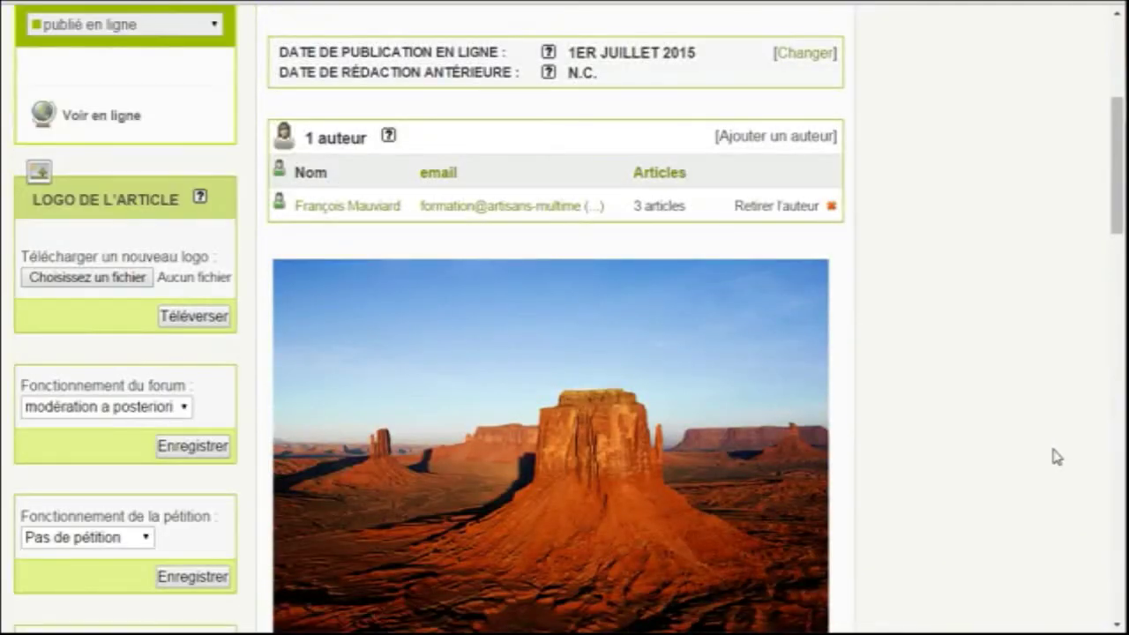
Return to the top of the article and edit its publication date (01/07/2015, 15:41)
scroll(1060, 457, up, 2)
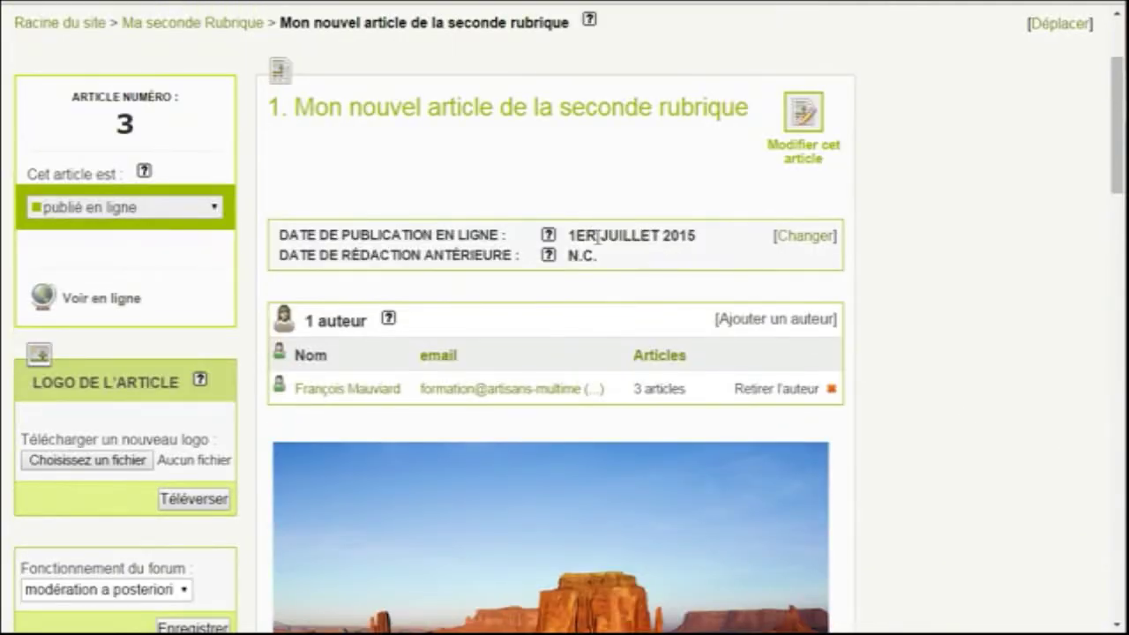
click(805, 235)
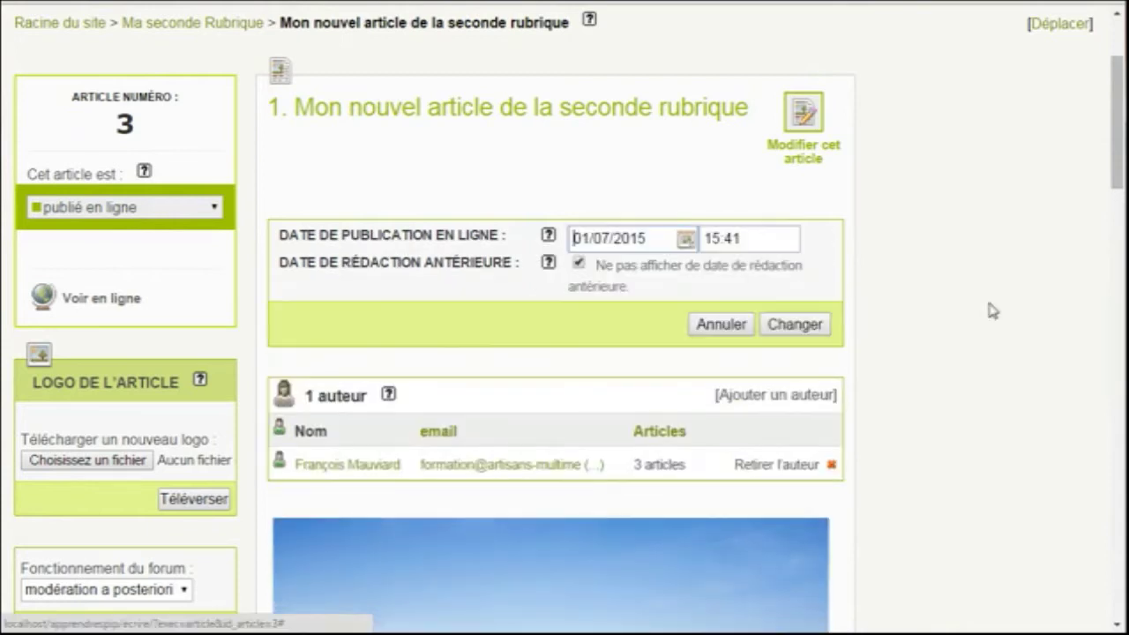
click(685, 239)
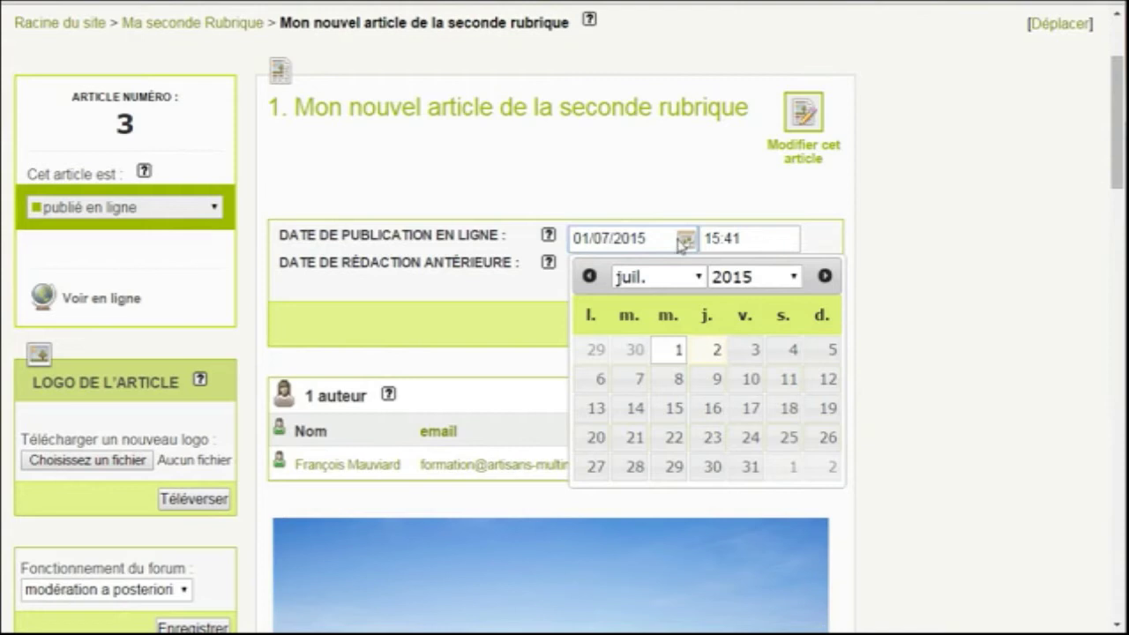
click(942, 269)
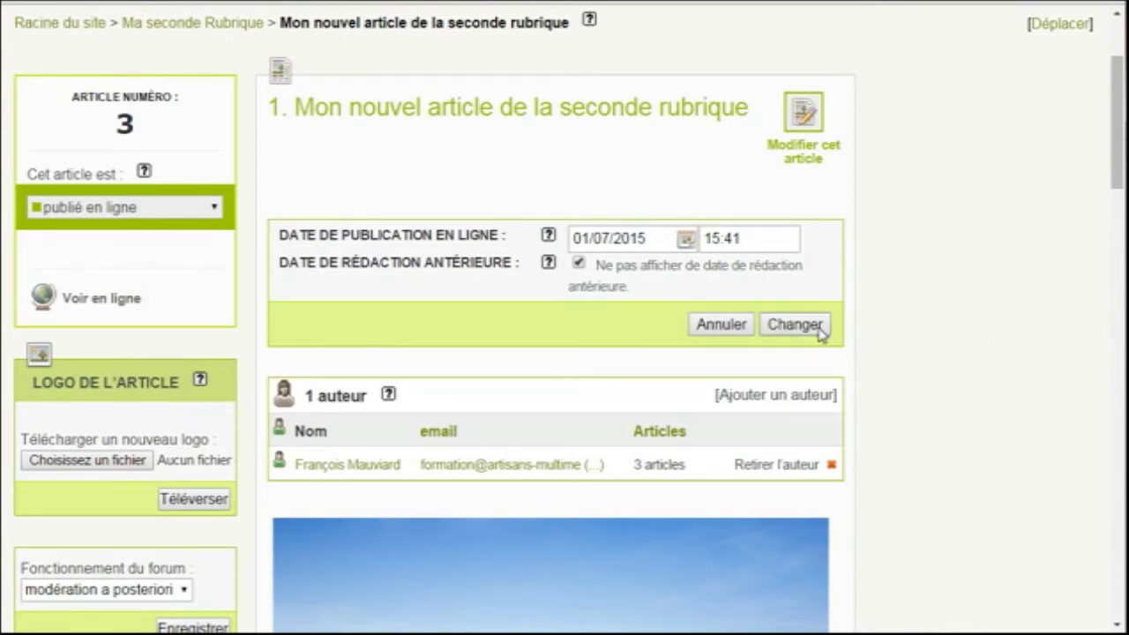
click(580, 264)
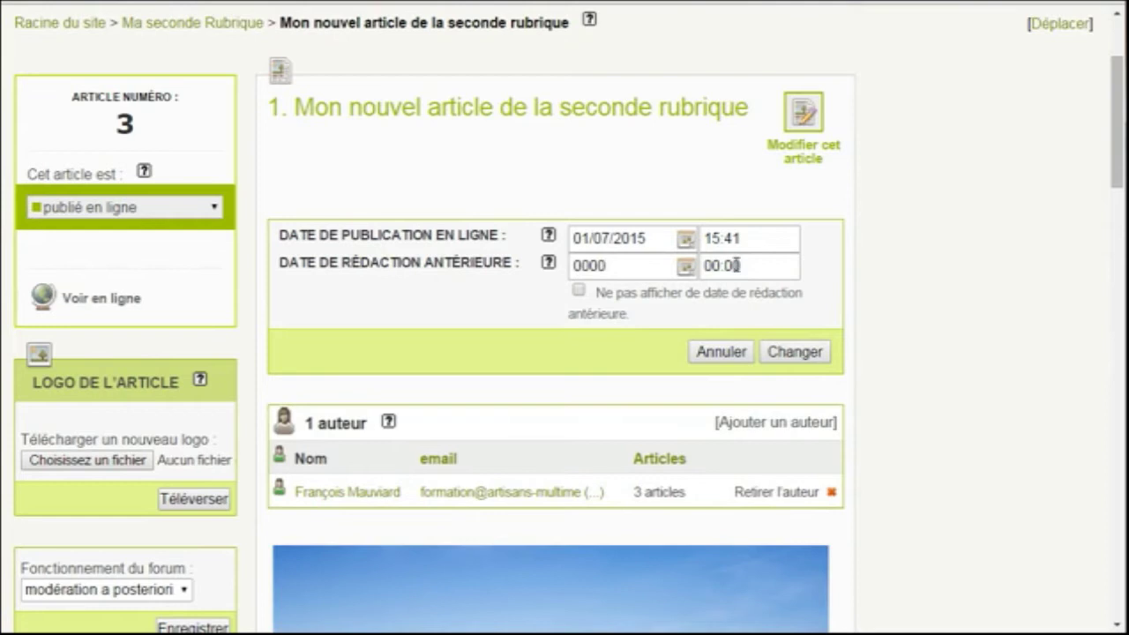
click(579, 290)
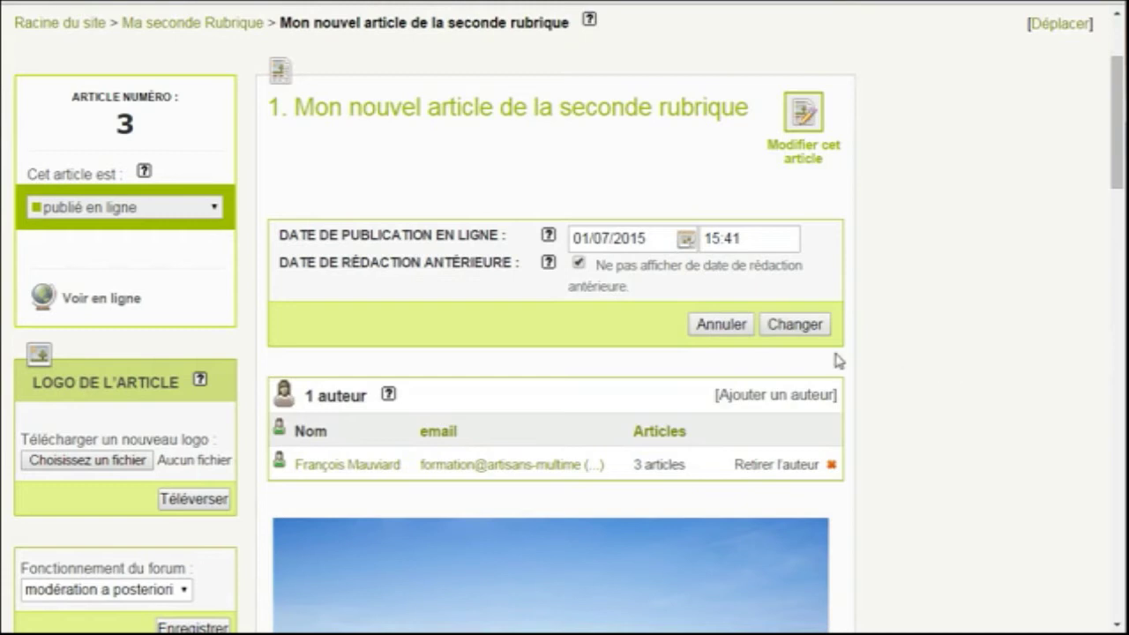
click(791, 325)
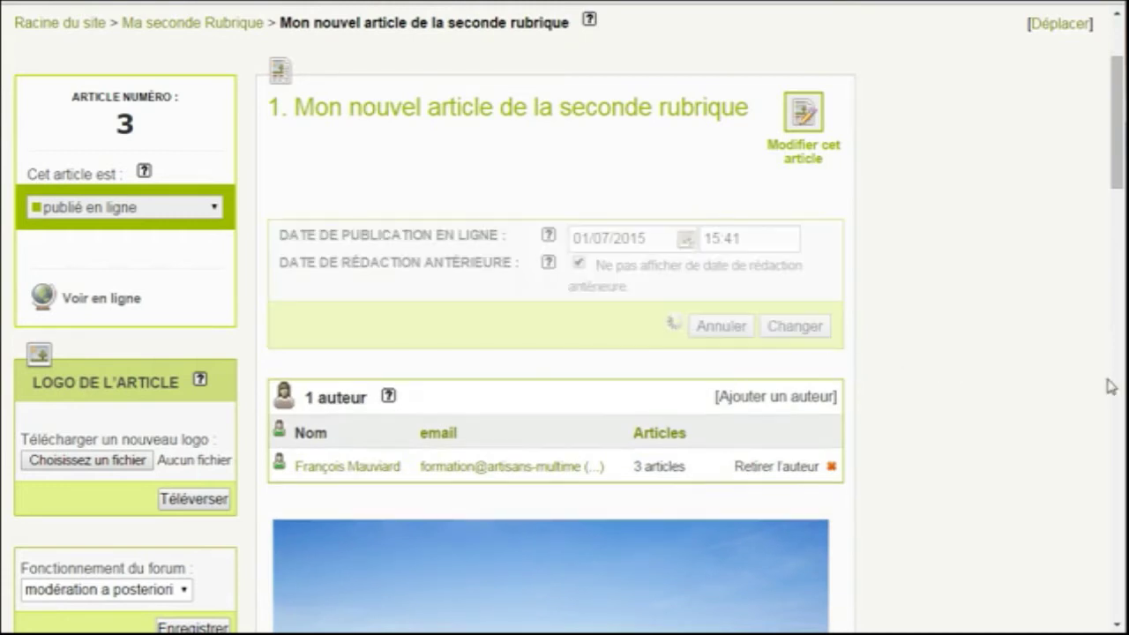
scroll(1015, 383, down, 3)
scroll(1015, 383, up, 2)
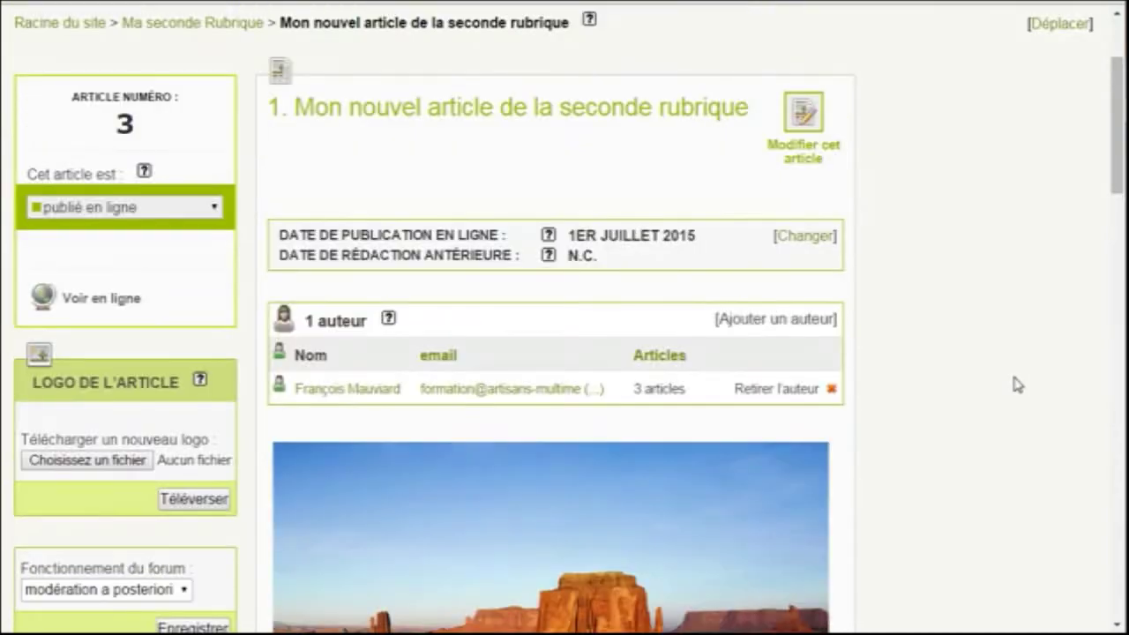
click(816, 321)
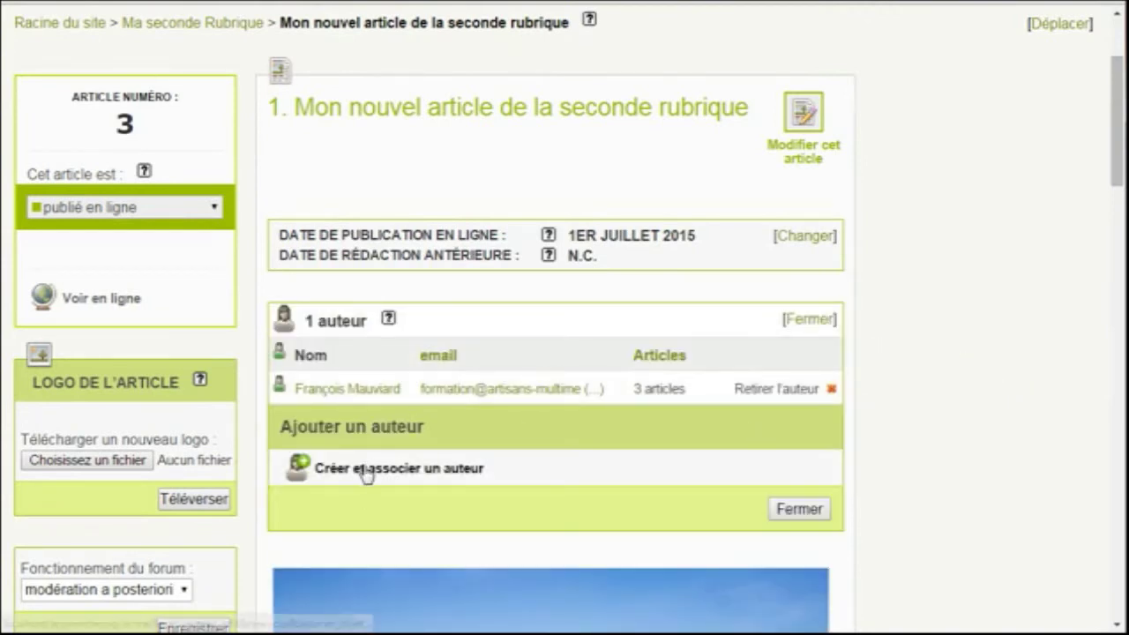
Create and attach a new author with name, e-mail and login, then remove the original author
click(468, 477)
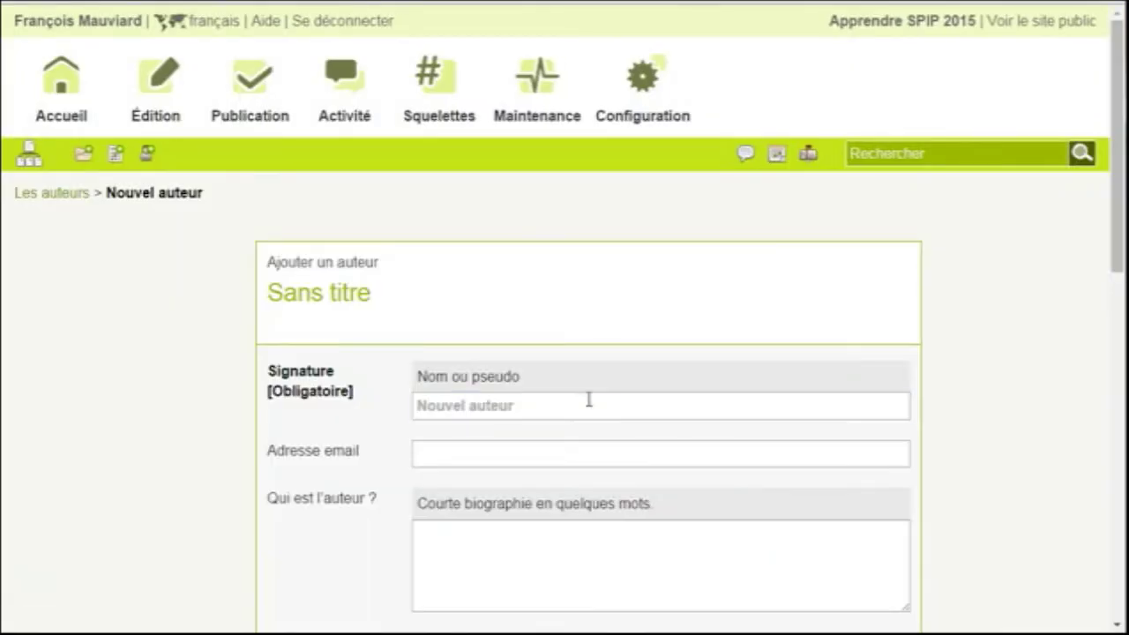
click(589, 404)
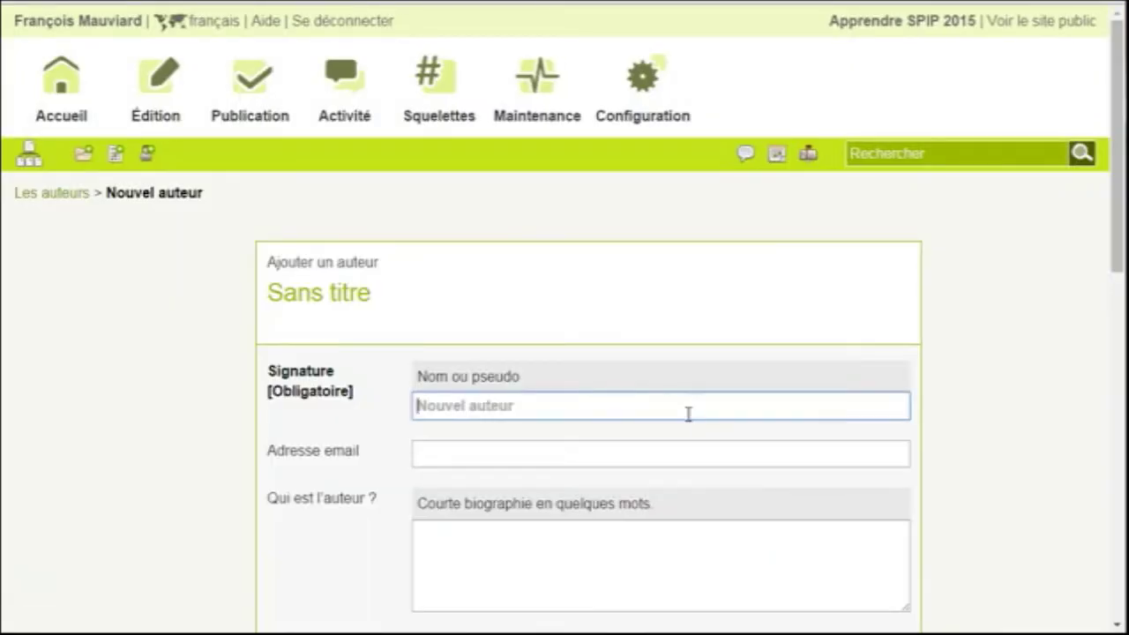
text(So)
click(641, 457)
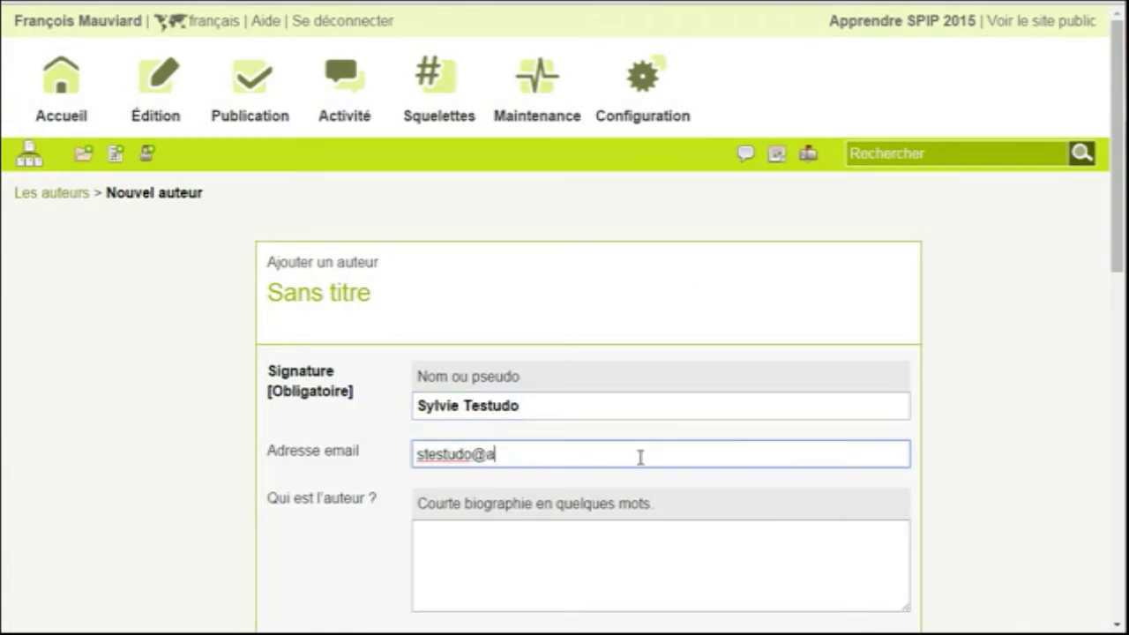
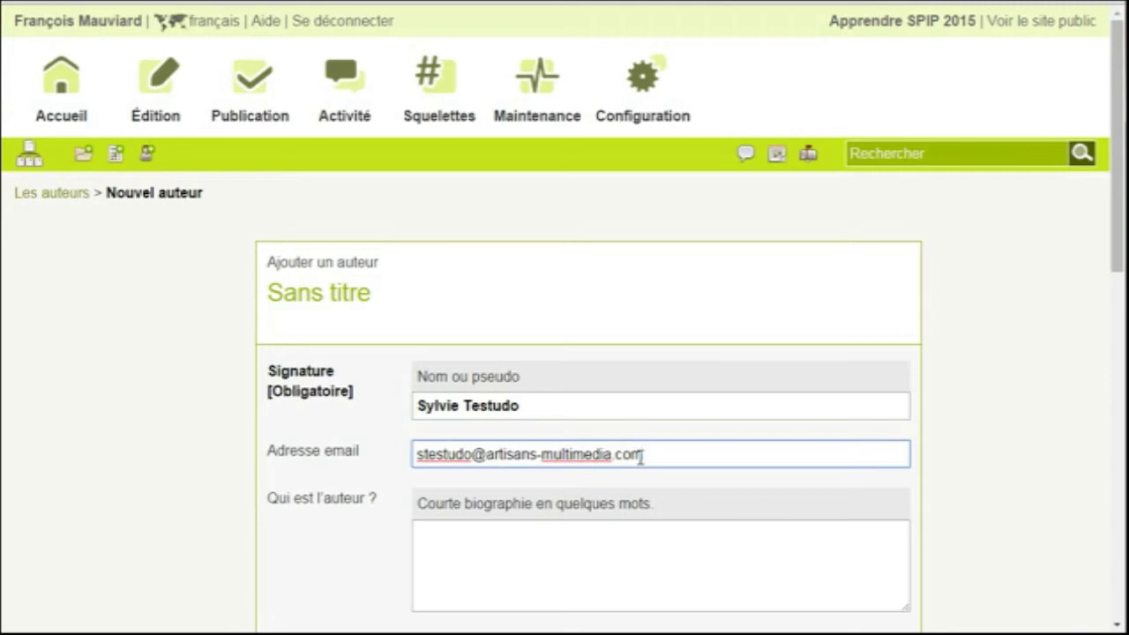
scroll(749, 378, down, 5)
scroll(774, 327, down, 4)
click(660, 264)
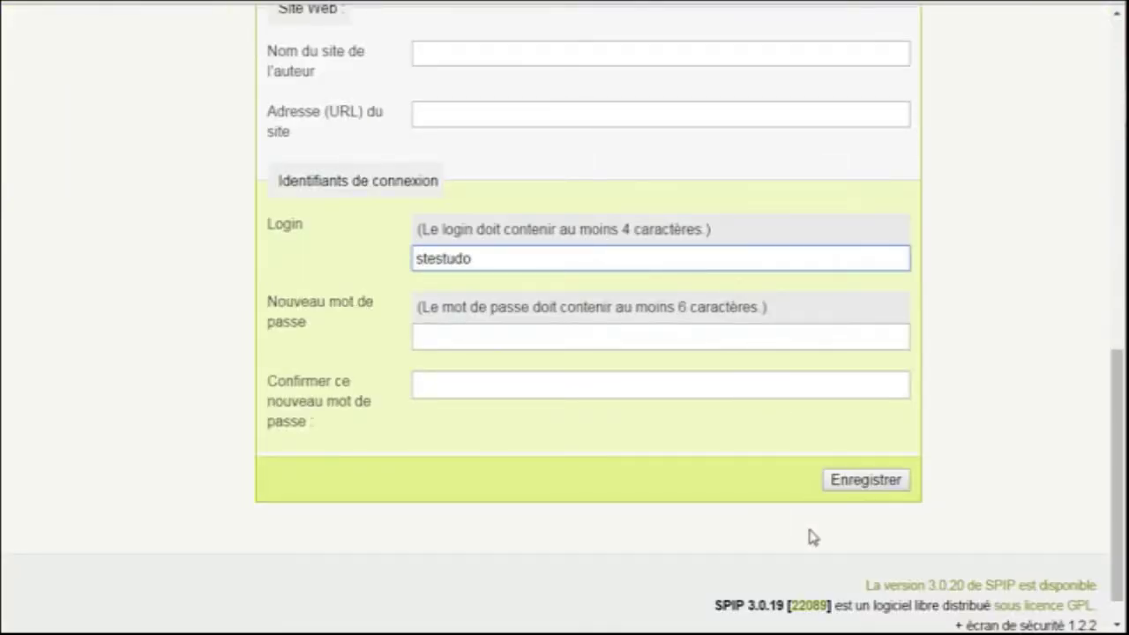
key(Return)
scroll(320, 408, down, 1)
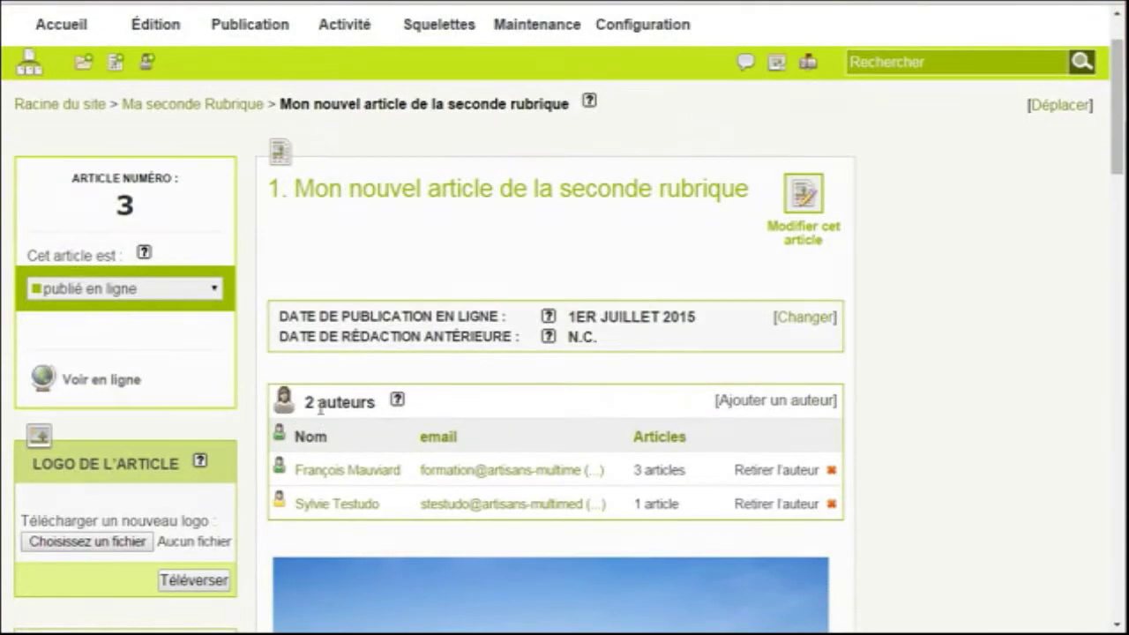
click(782, 474)
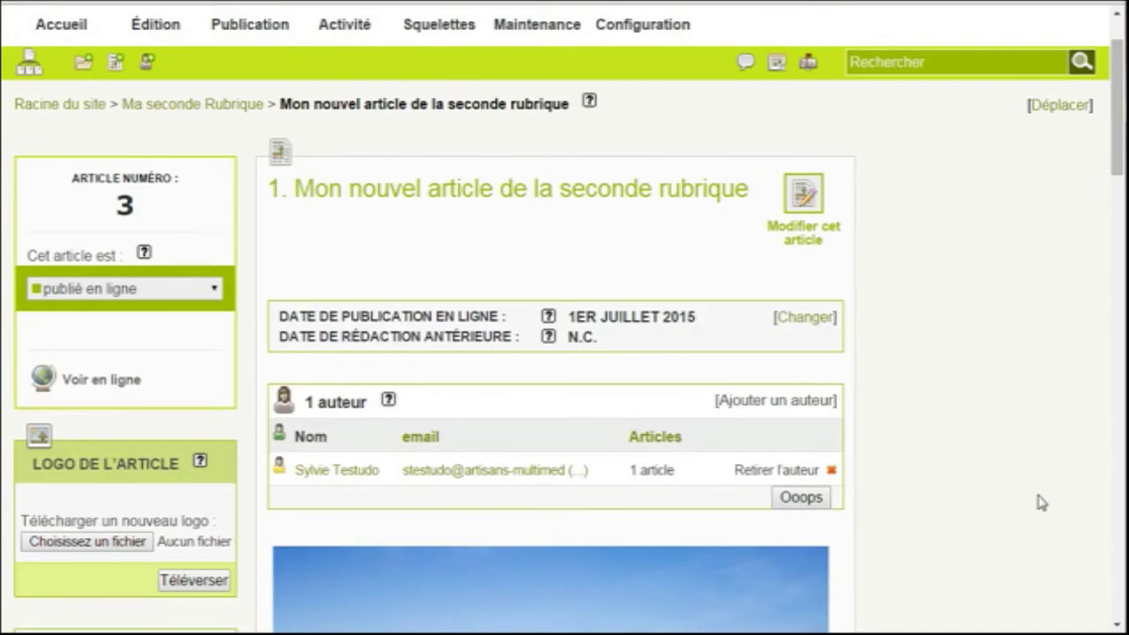
Review the article, then go back to the Ma Première rubrique section page
scroll(1038, 499, down, 10)
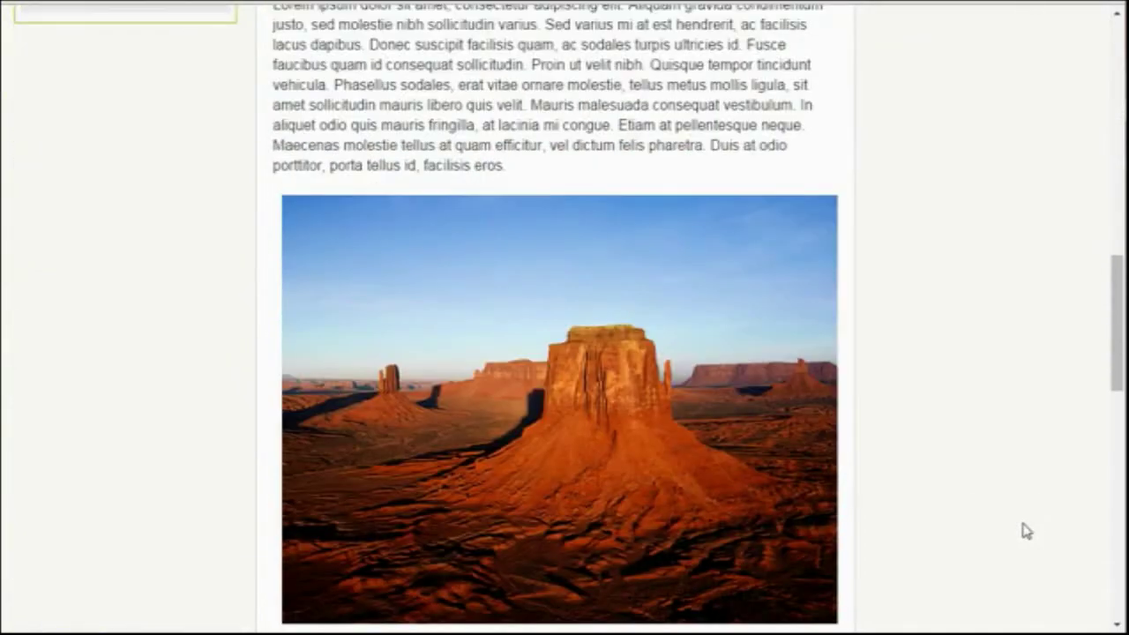
scroll(1026, 531, down, 10)
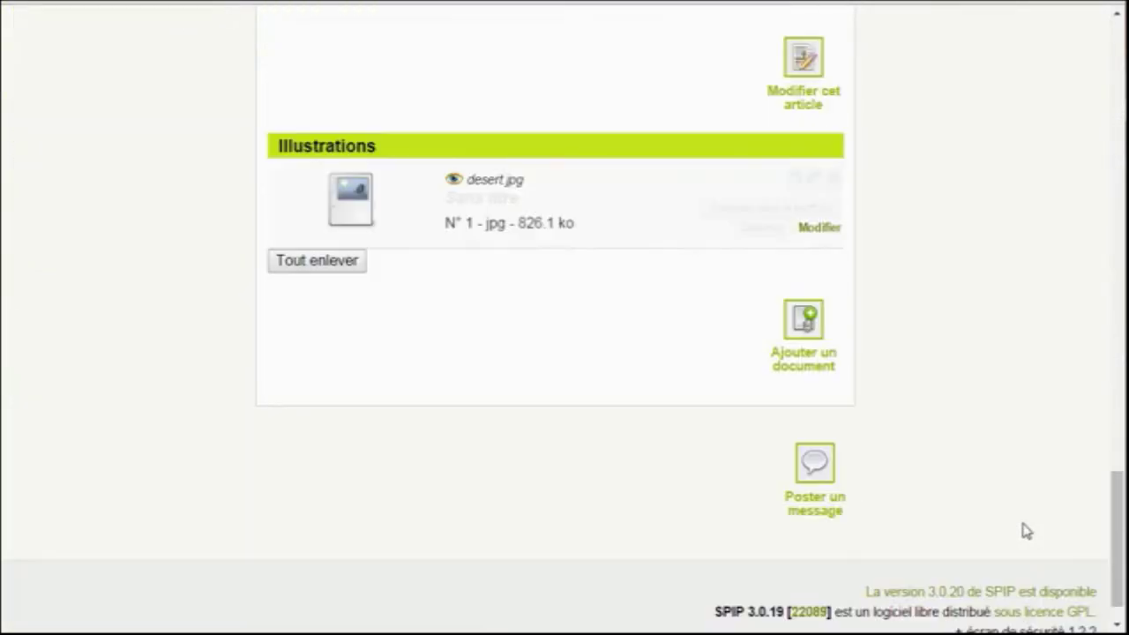
scroll(1026, 531, up, 20)
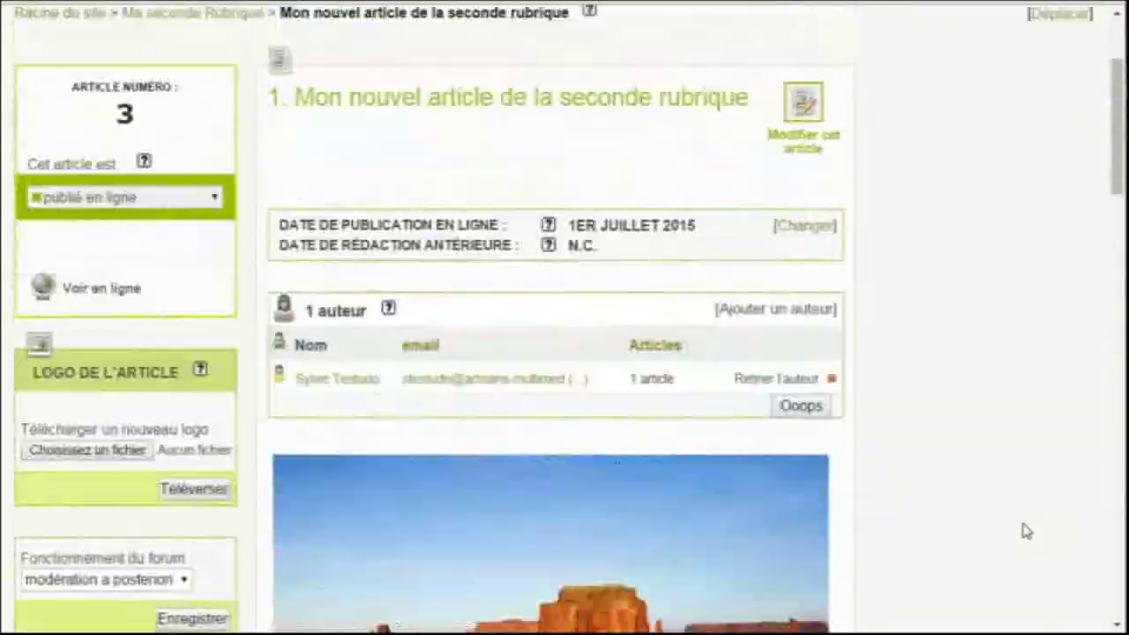
scroll(1026, 531, up, 3)
key(alt+Left)
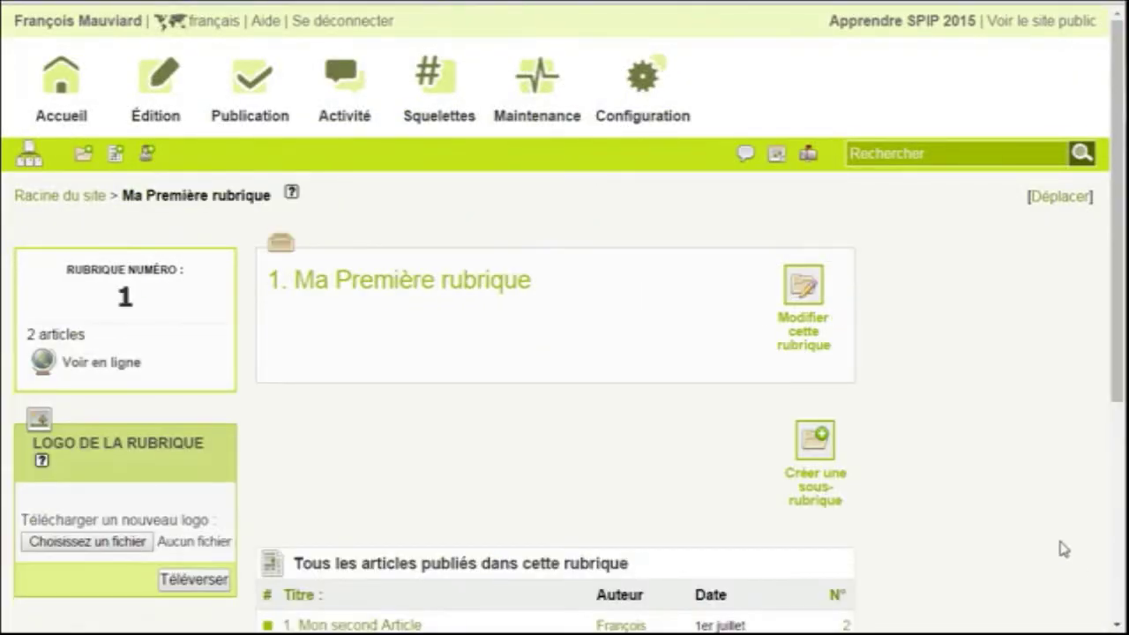
Open Mon Premier Article and make it a virtual article redirecting to article3
scroll(1057, 539, down, 2)
click(358, 600)
scroll(1008, 509, down, 4)
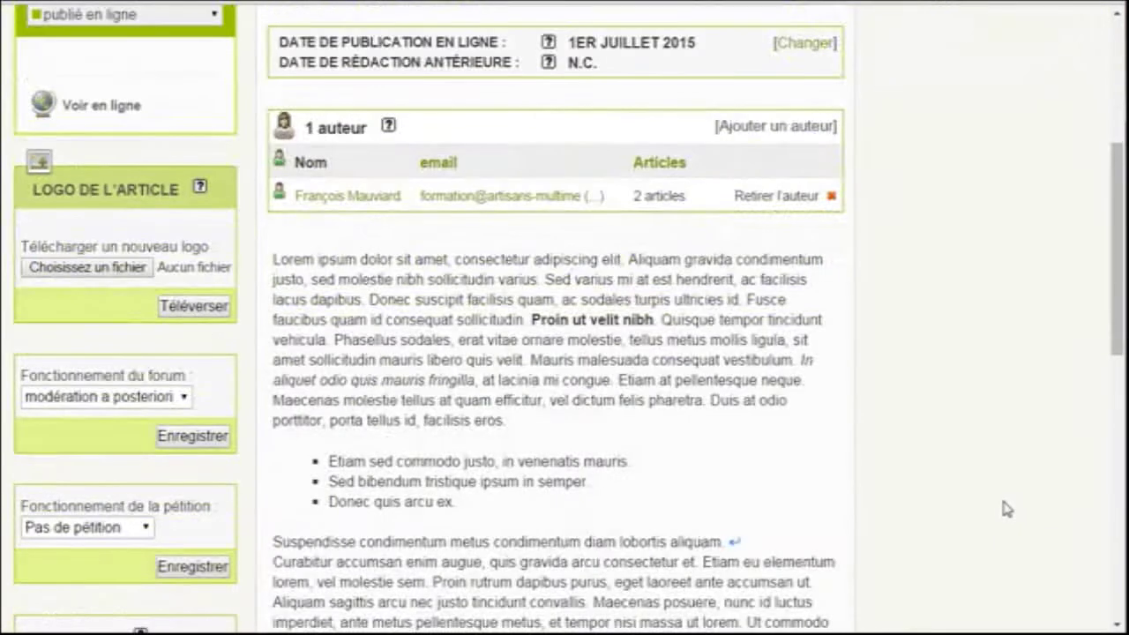
scroll(1007, 509, down, 3)
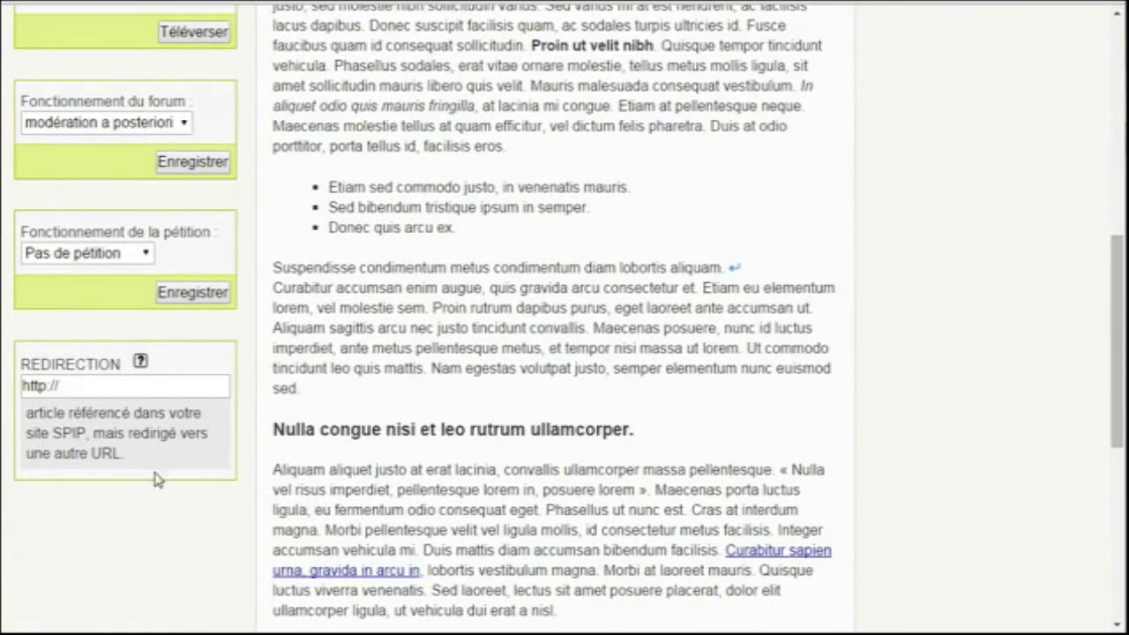
click(80, 384)
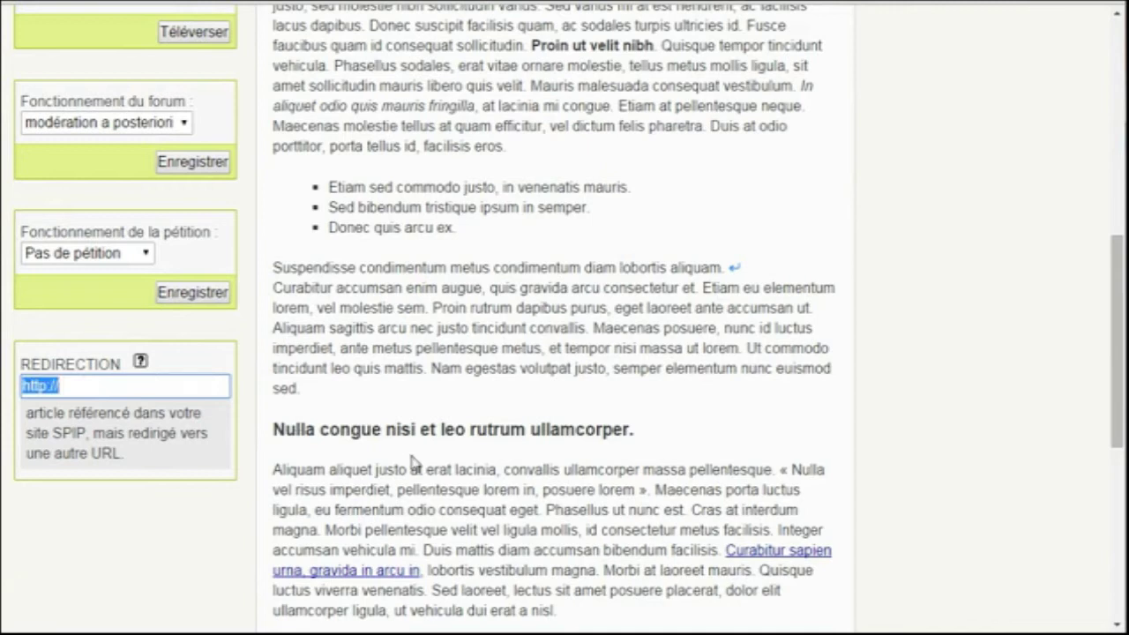
text(ar)
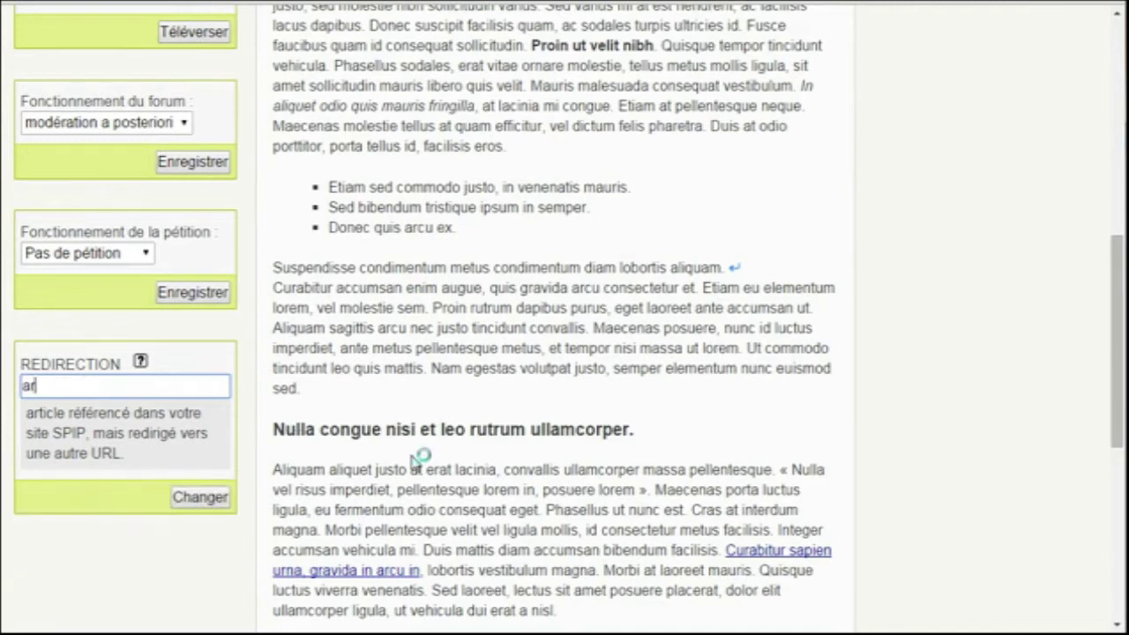
text(ticle3)
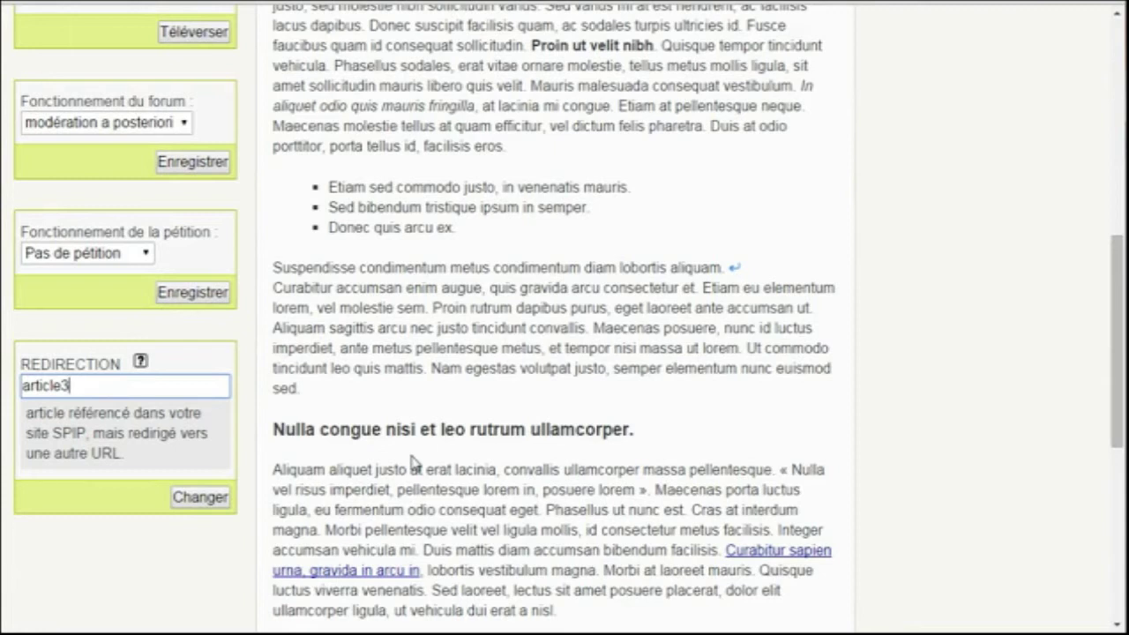
click(199, 496)
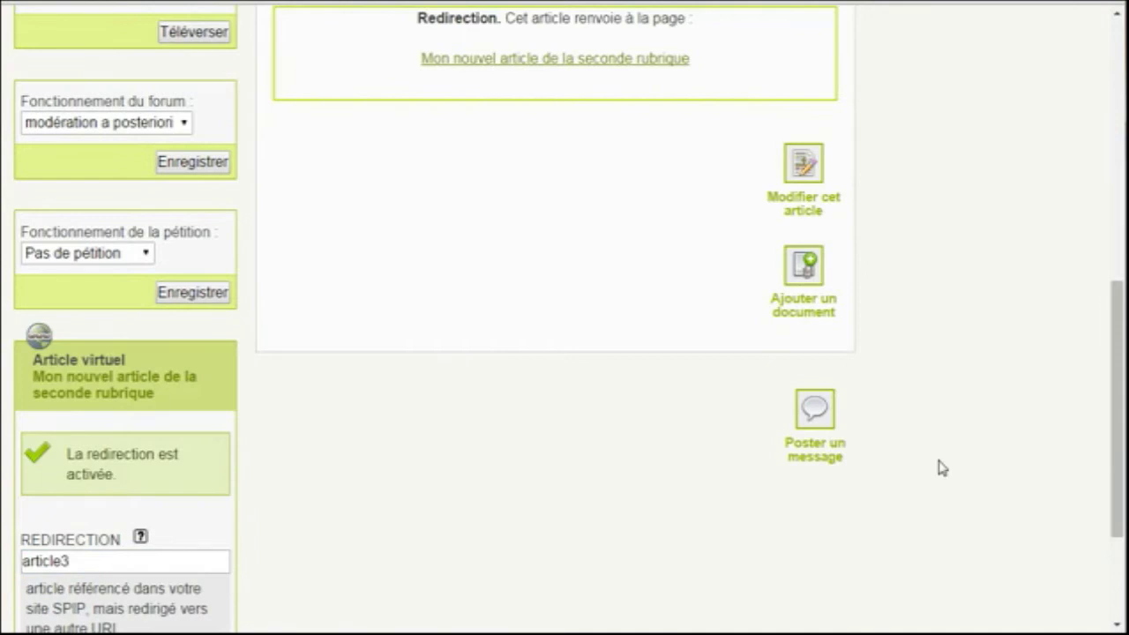
scroll(942, 467, up, 3)
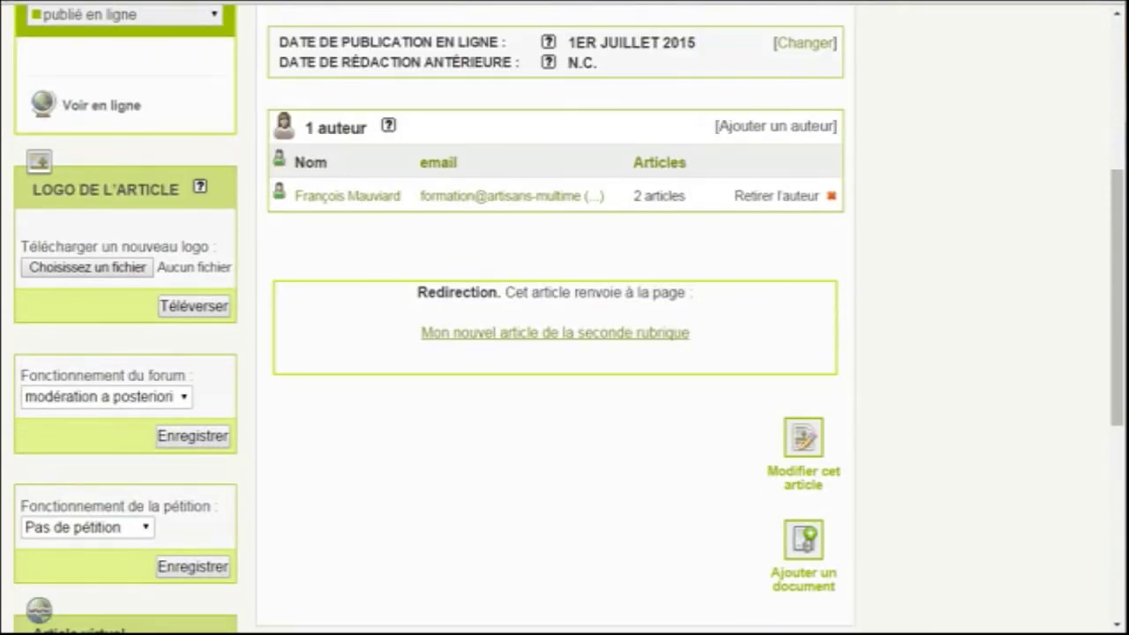
scroll(236, 211, up, 4)
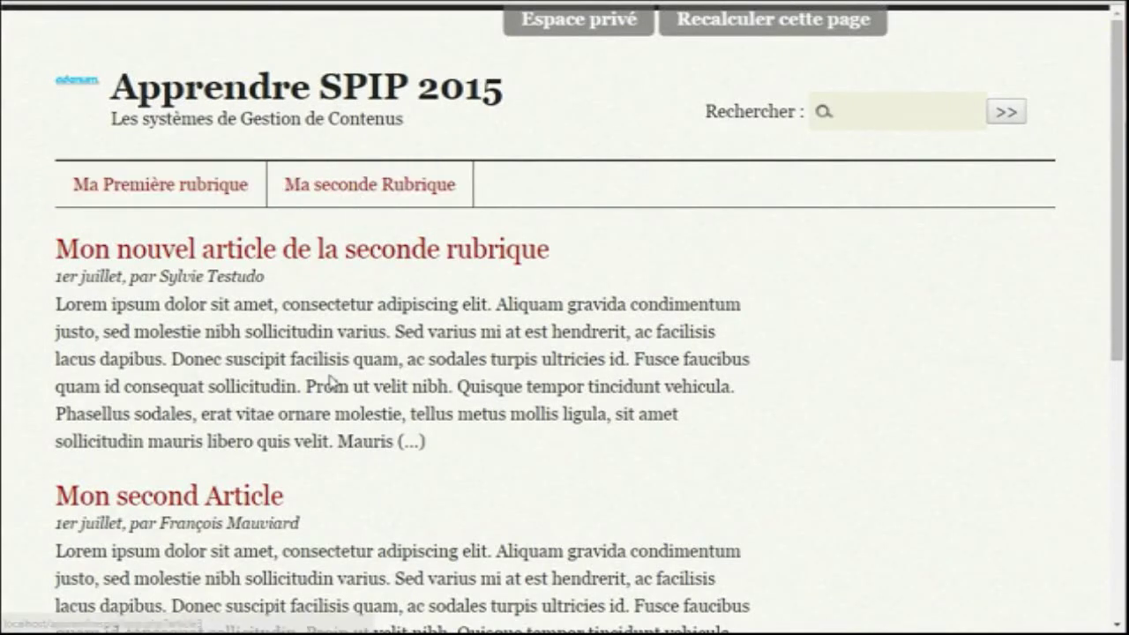
scroll(332, 381, down, 3)
click(254, 474)
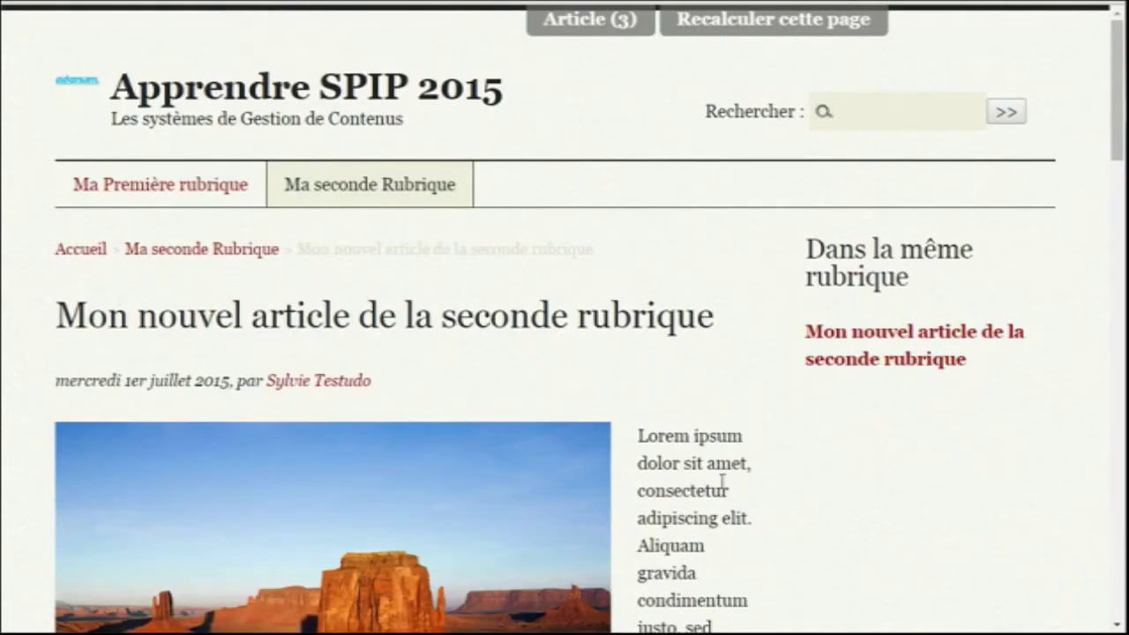
key(alt+Left)
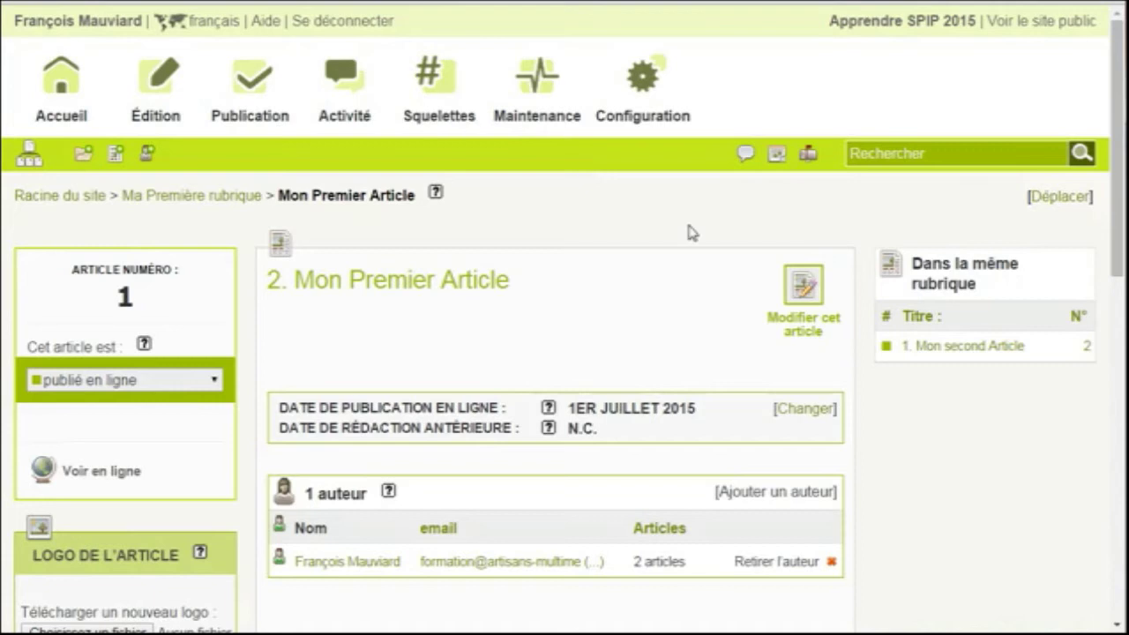
Go to the Contenu du site page under the Configuration menu
scroll(888, 459, down, 3)
scroll(887, 459, up, 3)
mouse_move(647, 118)
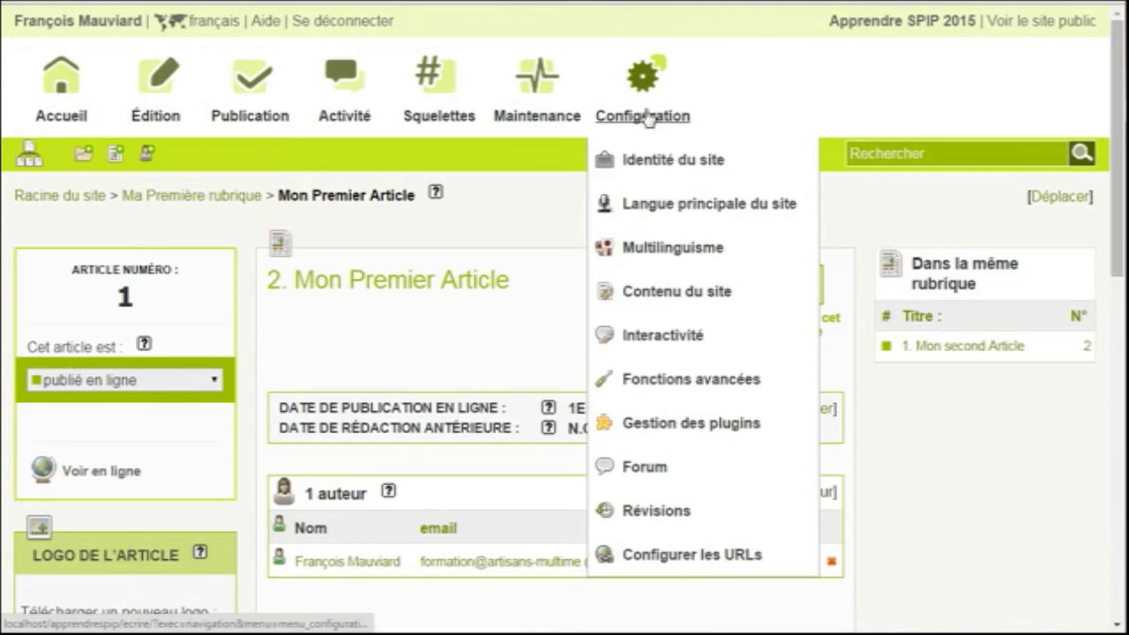
click(670, 293)
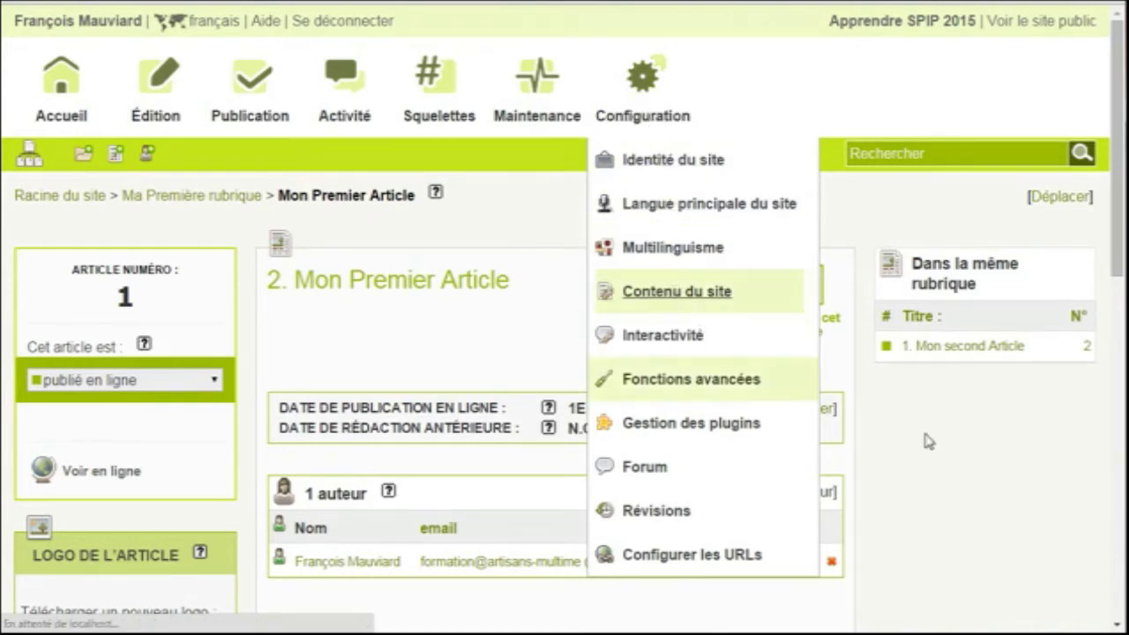
scroll(996, 474, down, 9)
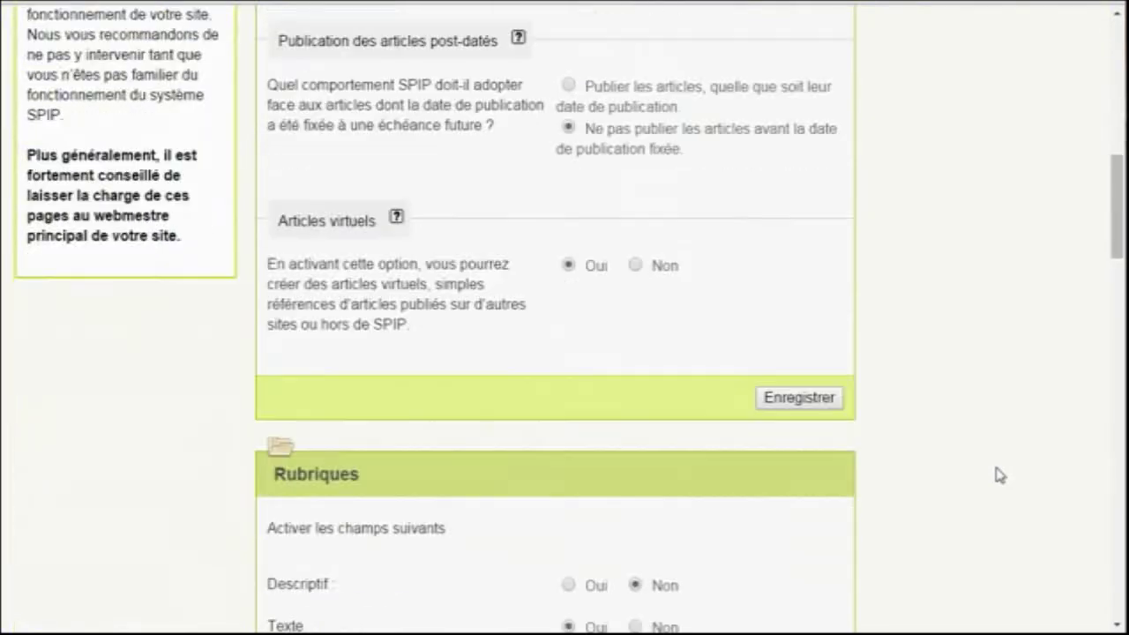
scroll(1000, 475, down, 4)
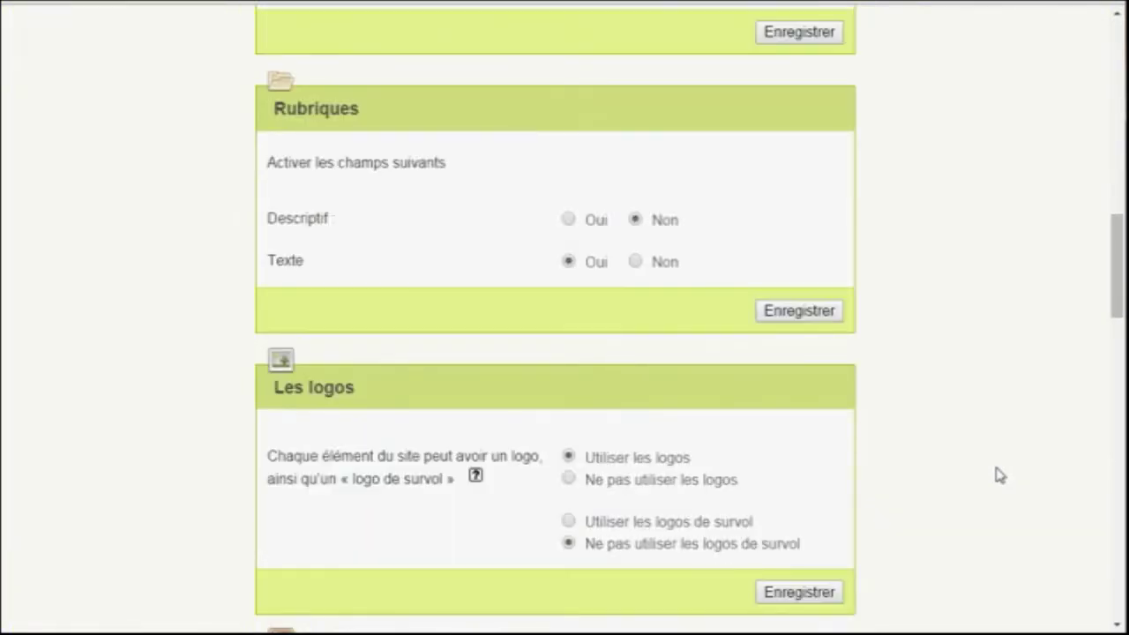
scroll(998, 475, up, 3)
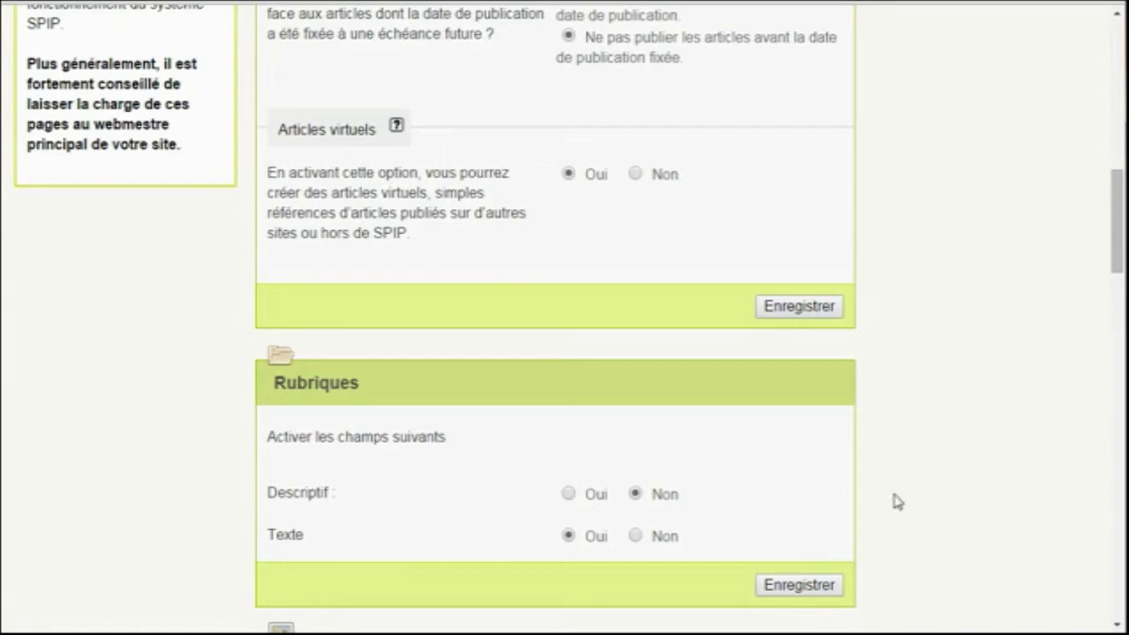
scroll(958, 489, down, 5)
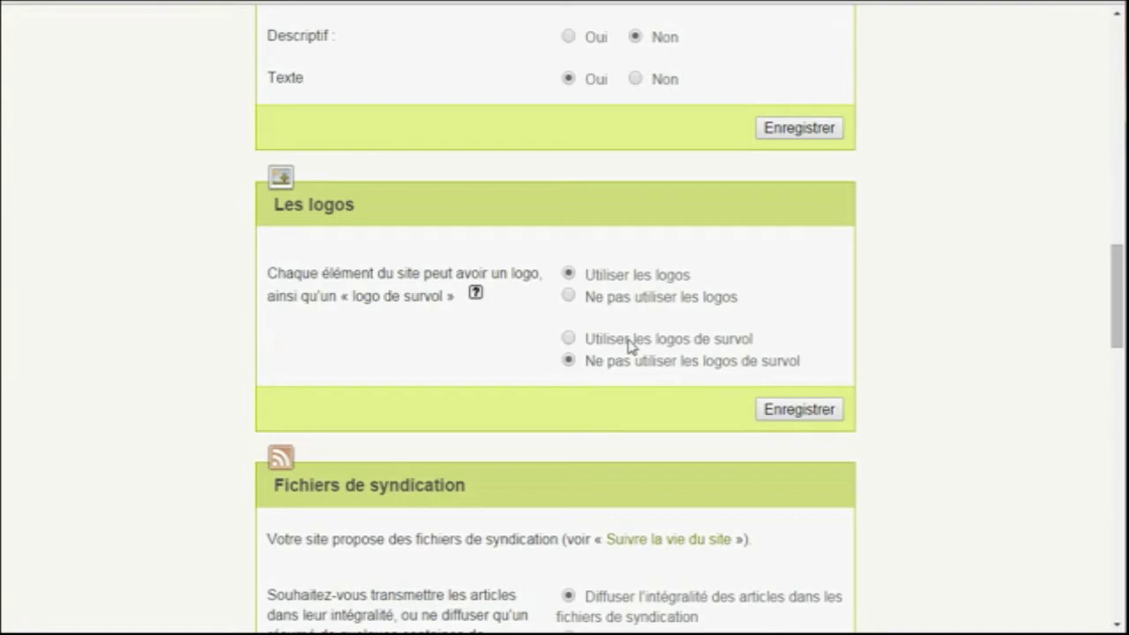
scroll(1073, 365, down, 4)
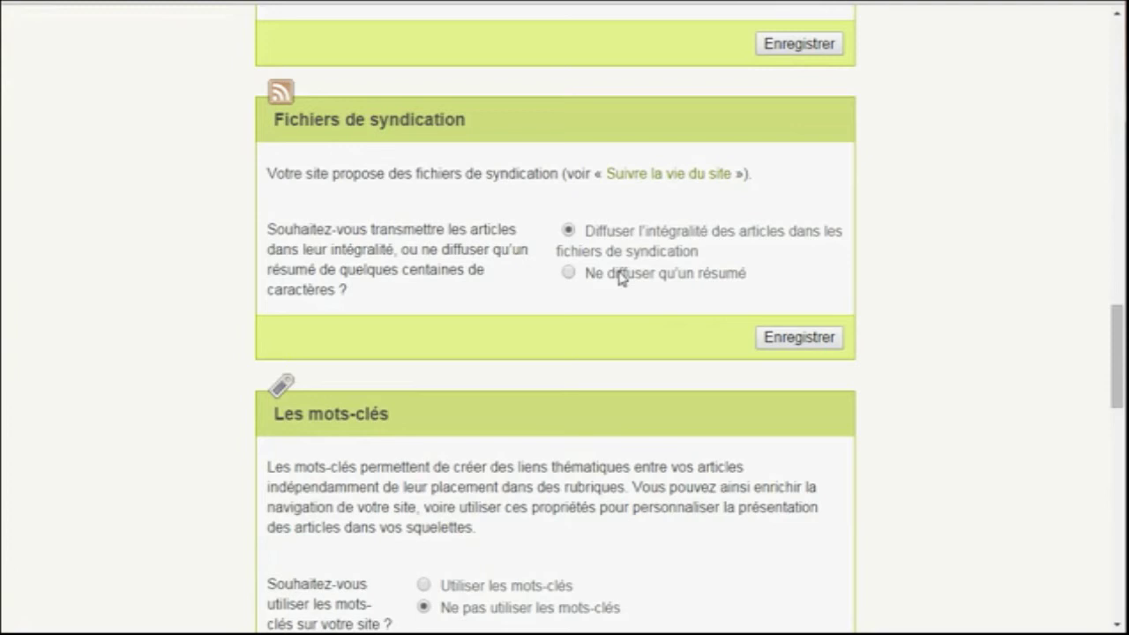
Set syndication to 'Ne diffuser qu'un résumé' and enable 'Utiliser les mots-clés', saving each
click(633, 279)
click(810, 342)
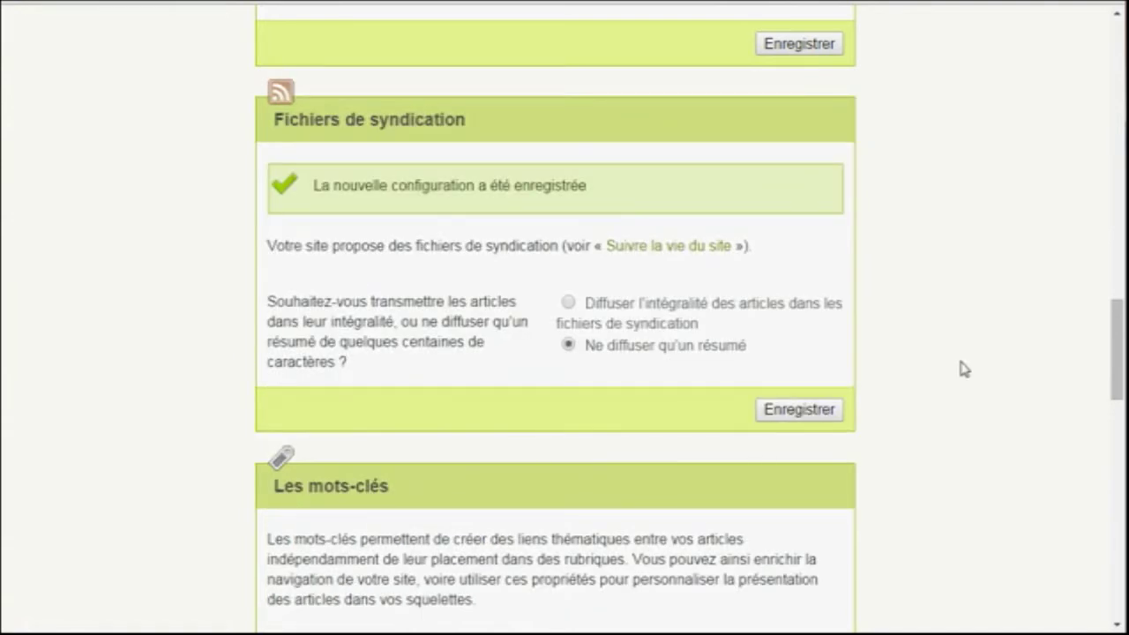
scroll(963, 369, down, 4)
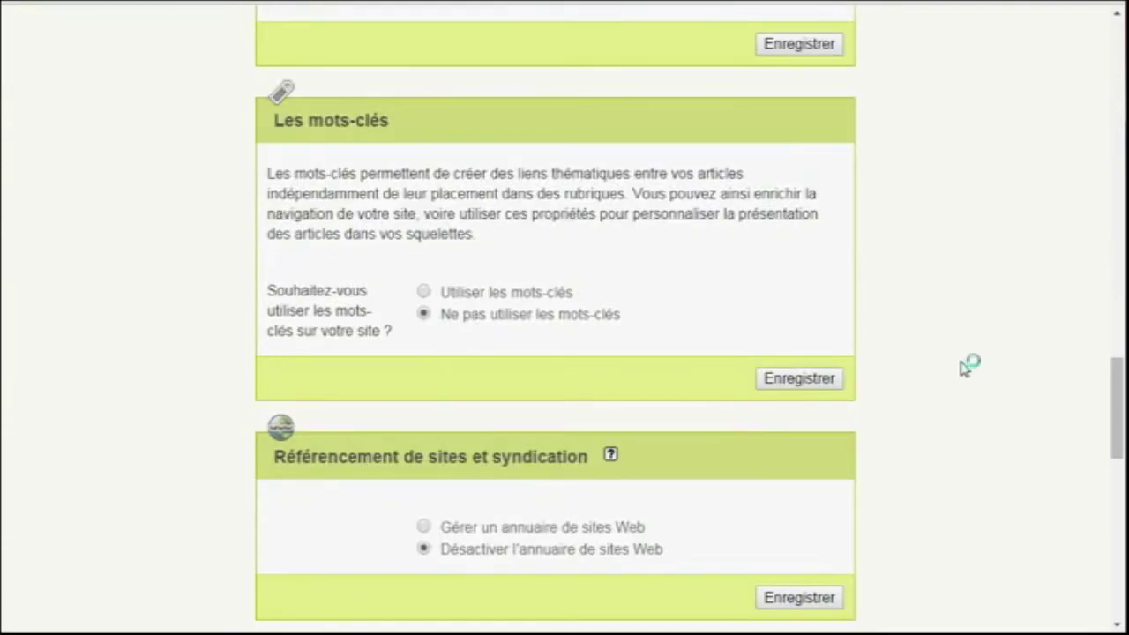
click(515, 305)
scroll(973, 347, down, 2)
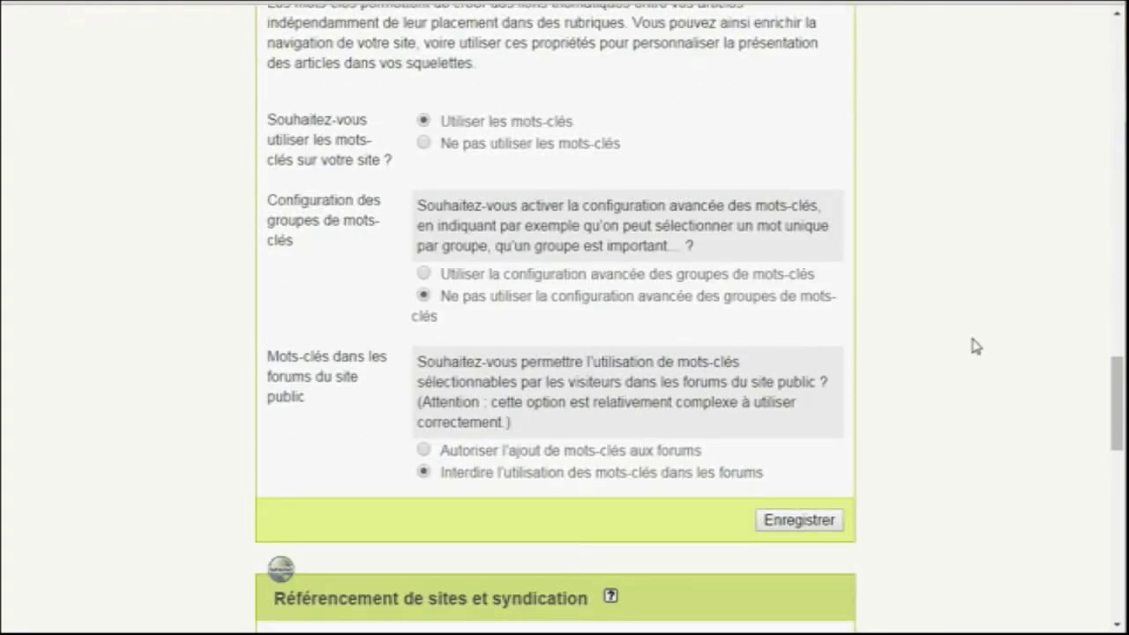
click(822, 523)
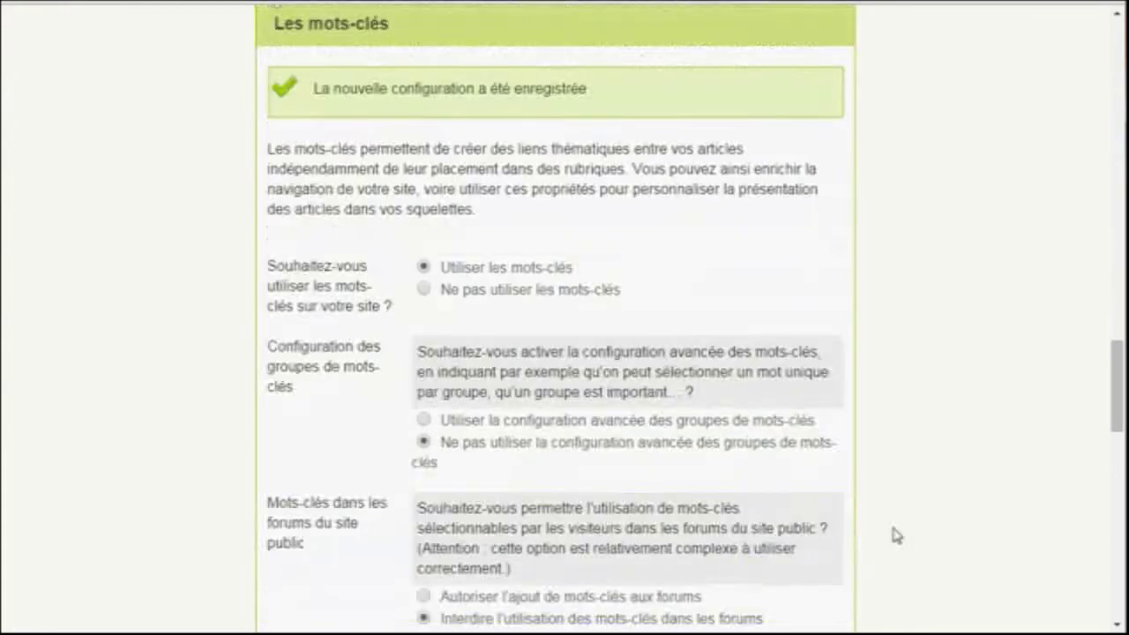
drag(1117, 406, 1117, 53)
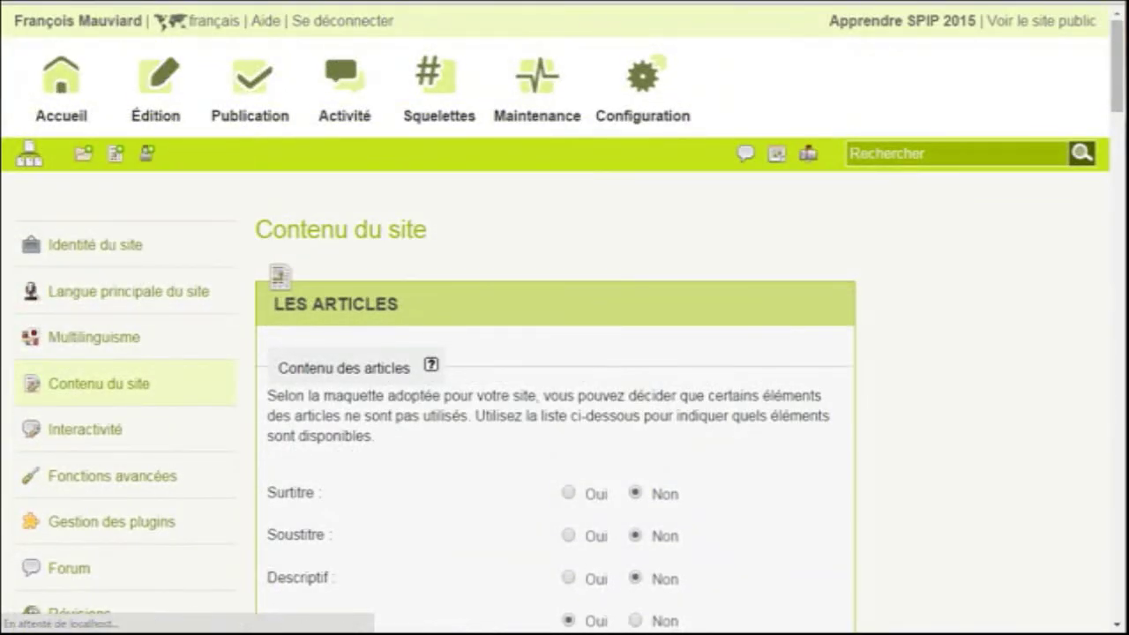
Create the keyword group 'Une première taxonomie' from Édition > Mots-clés and save it
mouse_move(166, 116)
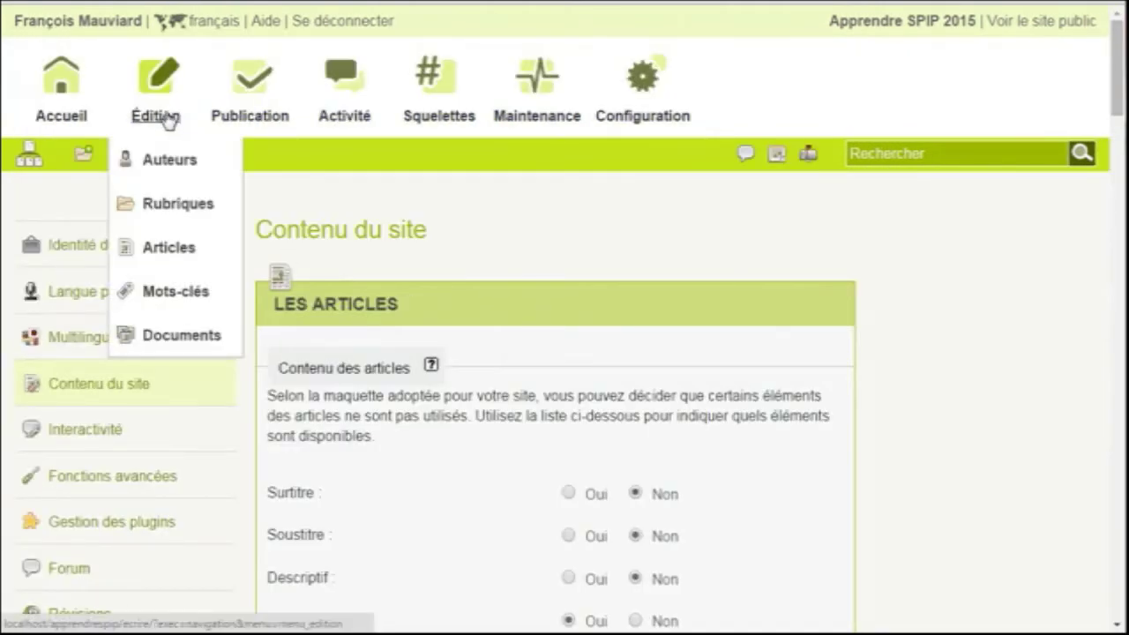
click(178, 297)
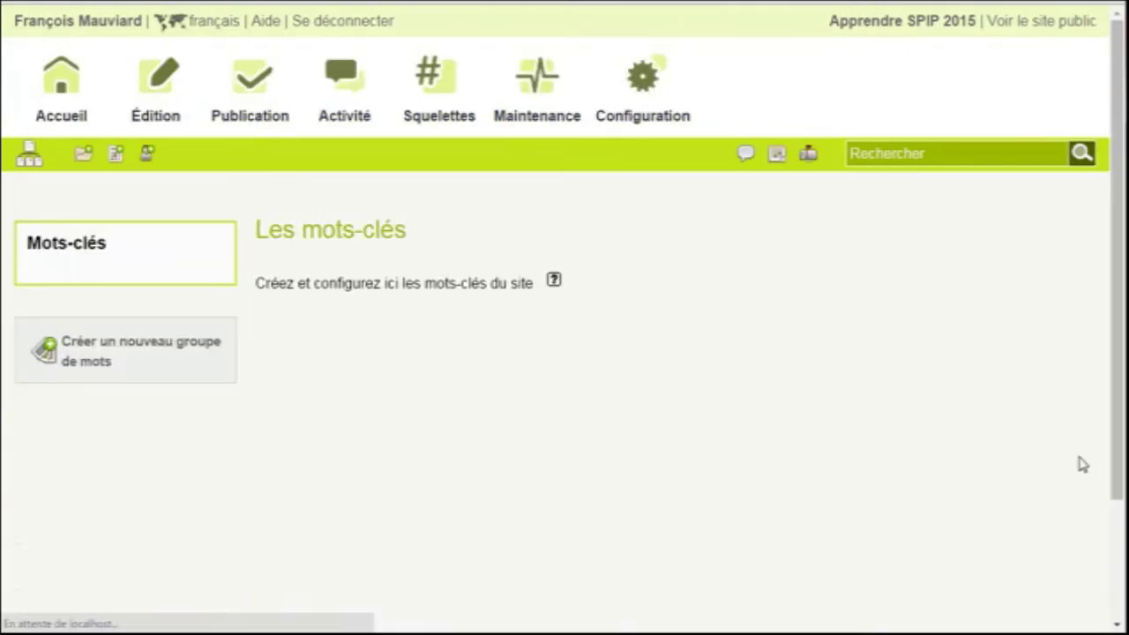
click(181, 356)
click(612, 397)
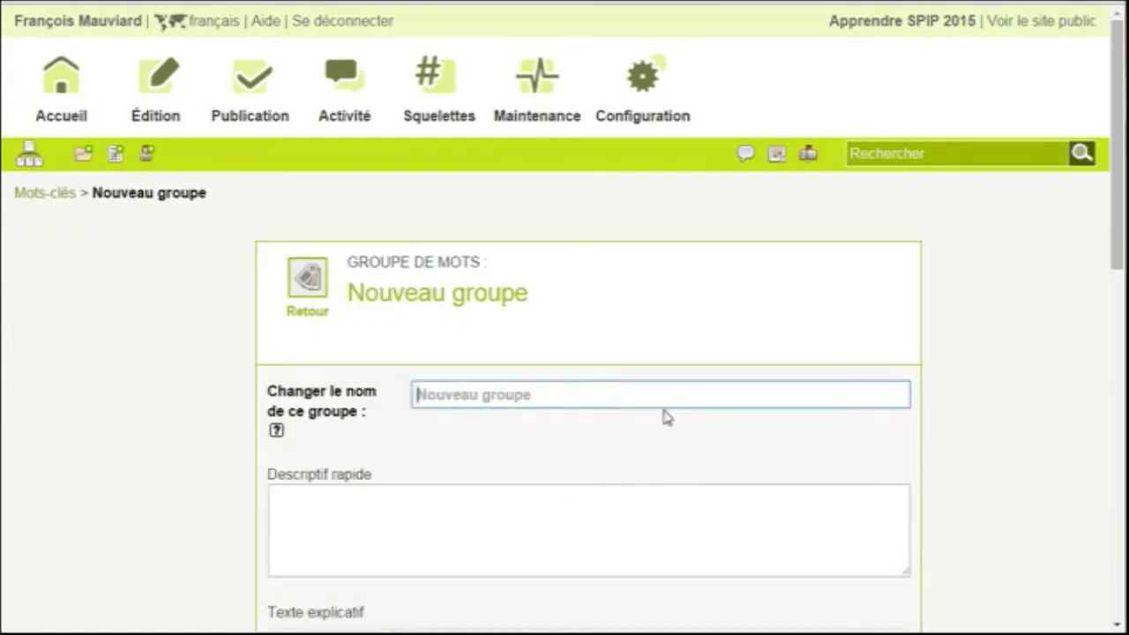
text(Une )
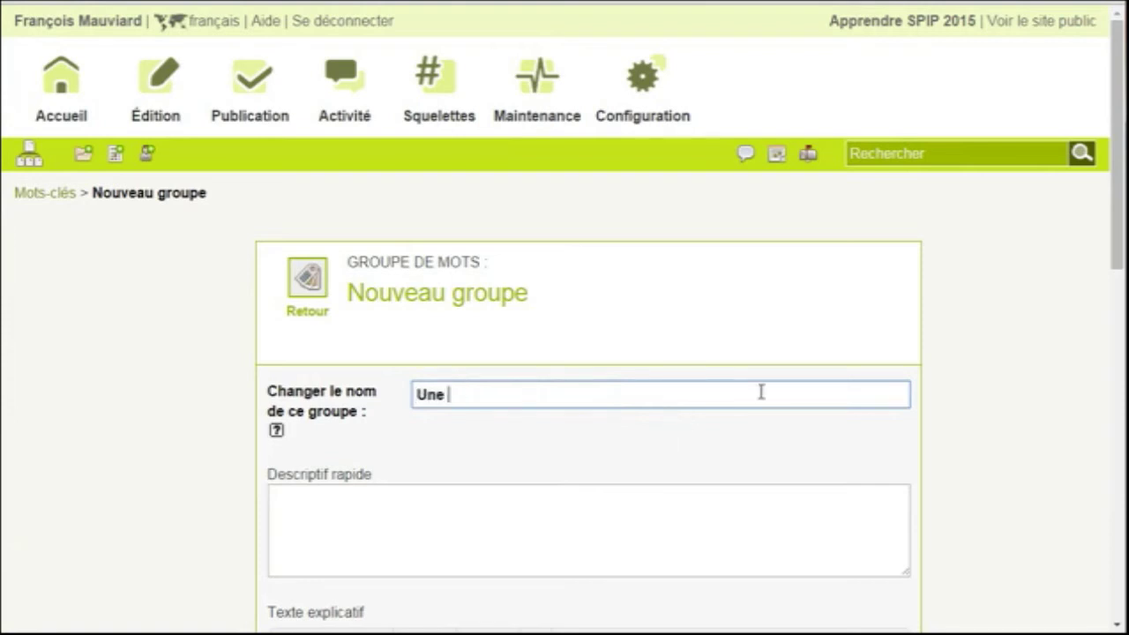
text(première taxonomie)
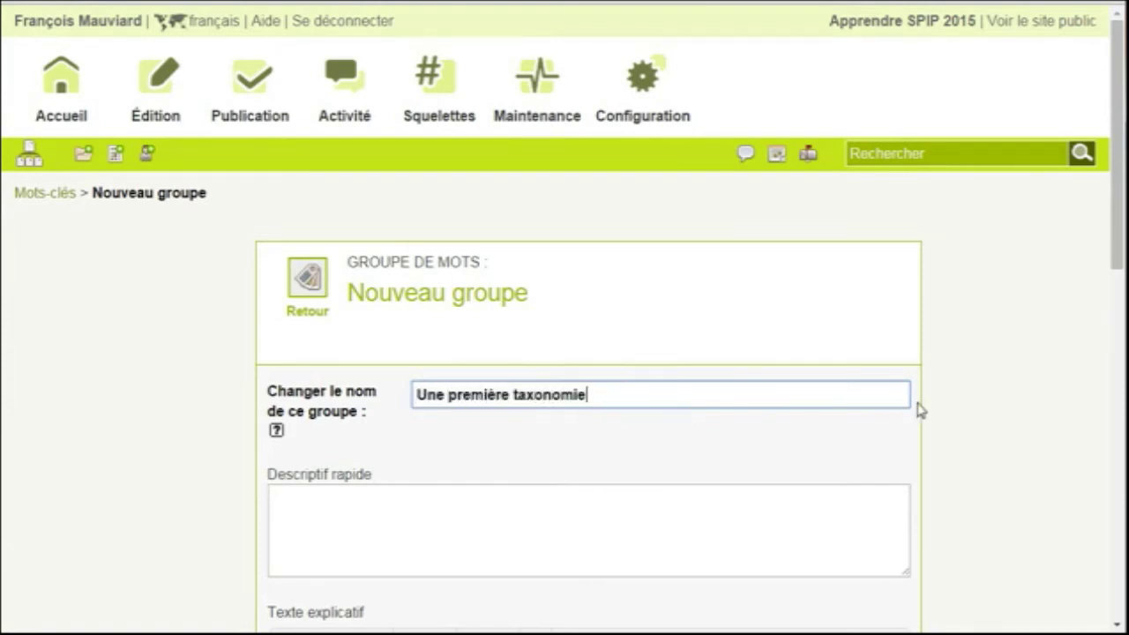
scroll(918, 410, down, 8)
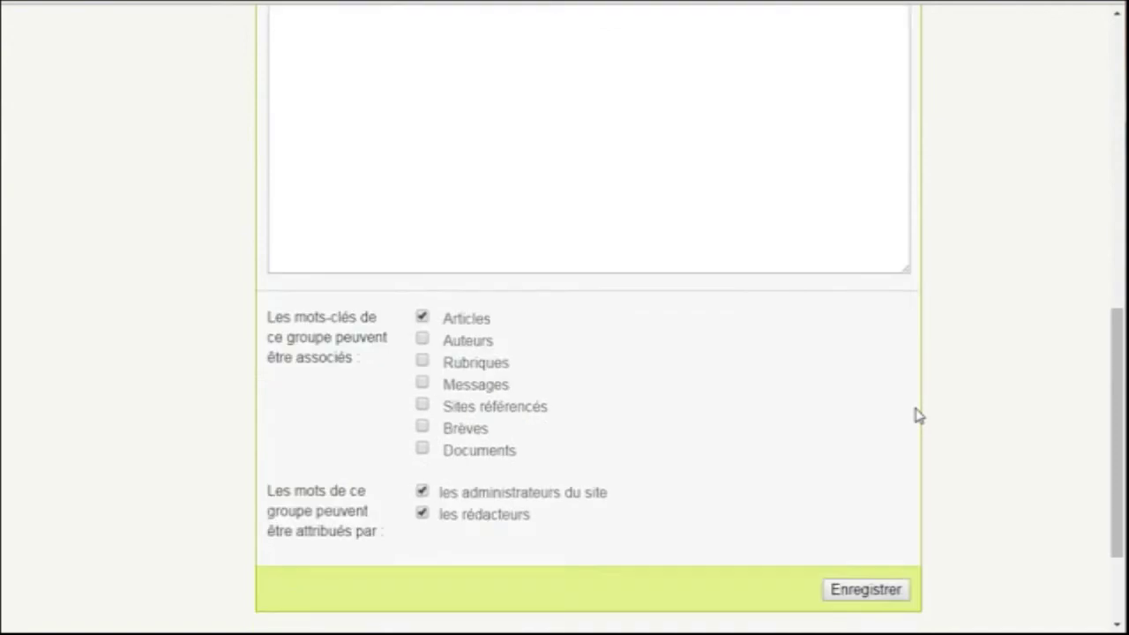
scroll(917, 415, down, 1)
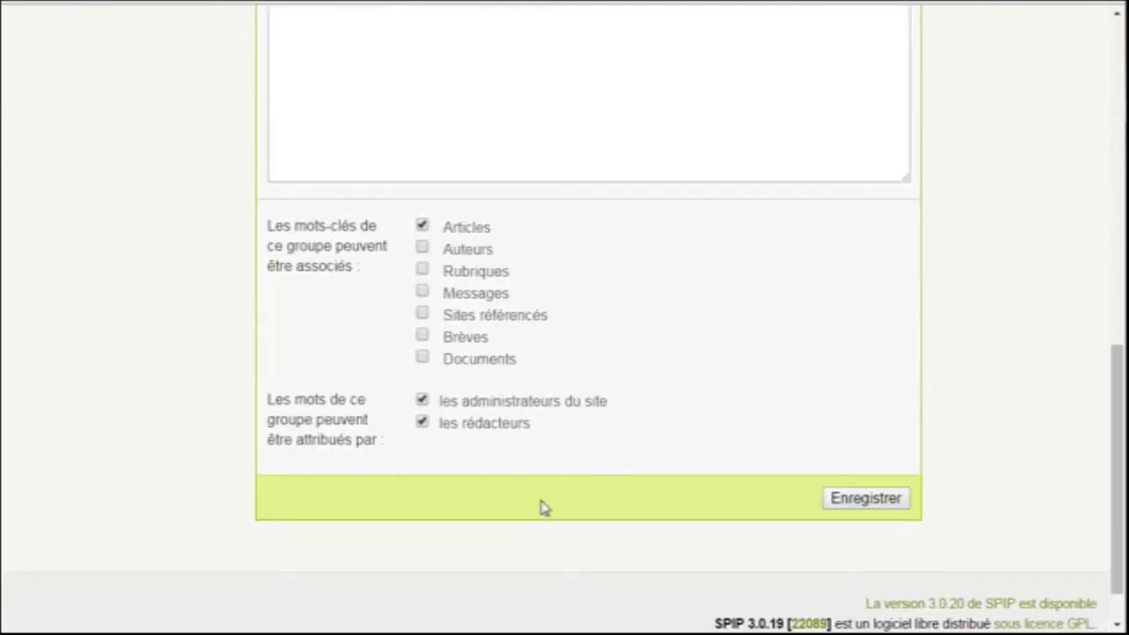
click(911, 500)
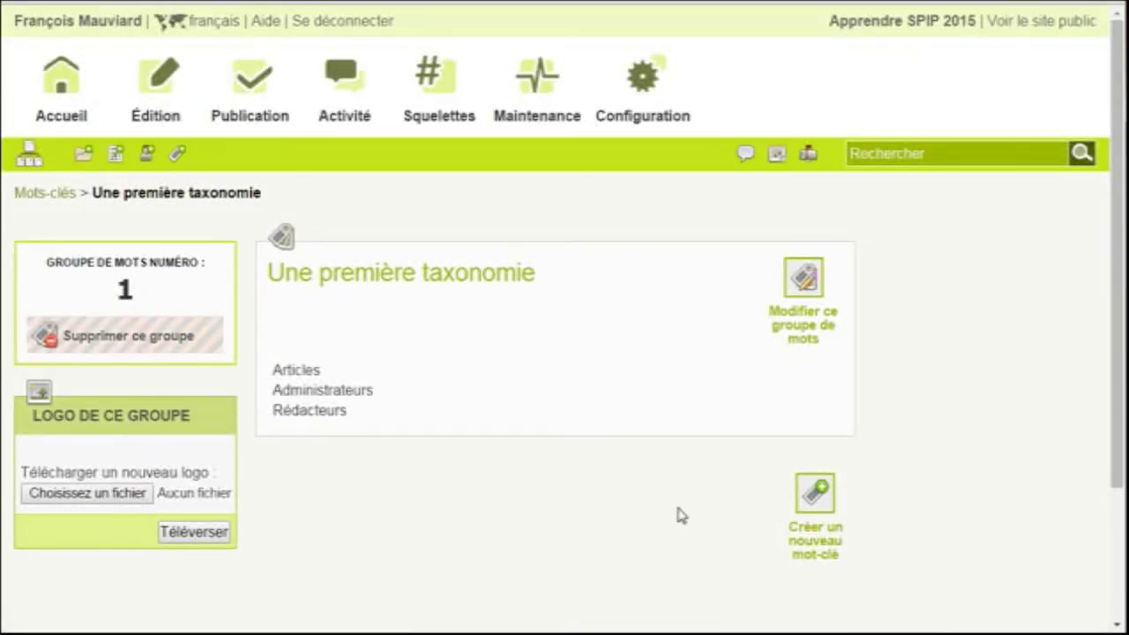
click(805, 525)
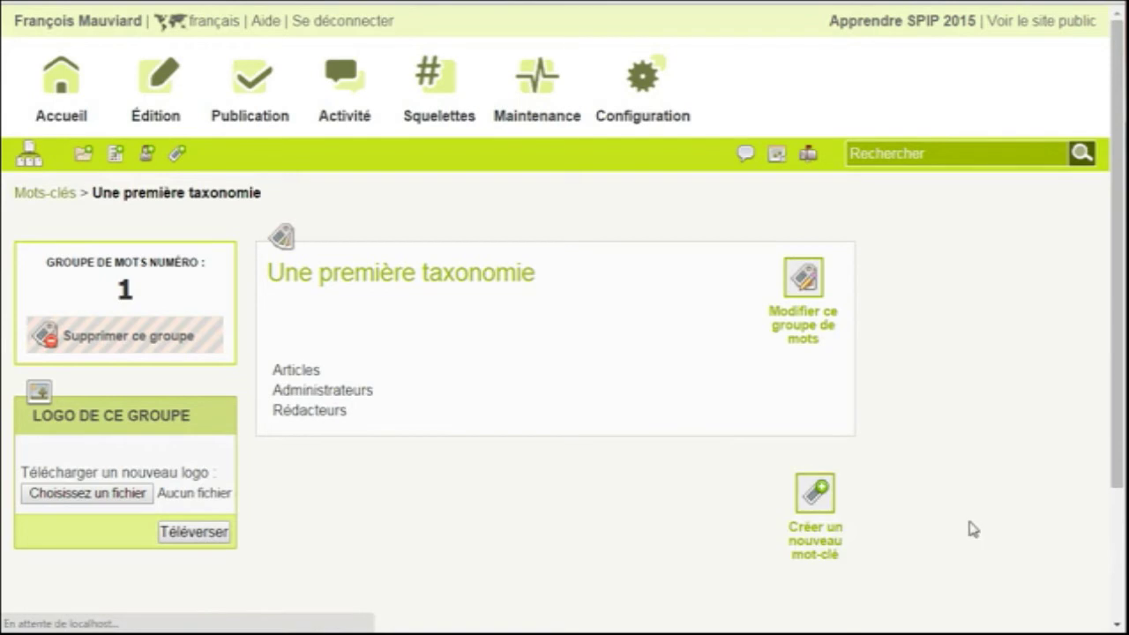
Add the keyword 'Un premier mot-clef' to the group and save it
scroll(741, 285, down, 2)
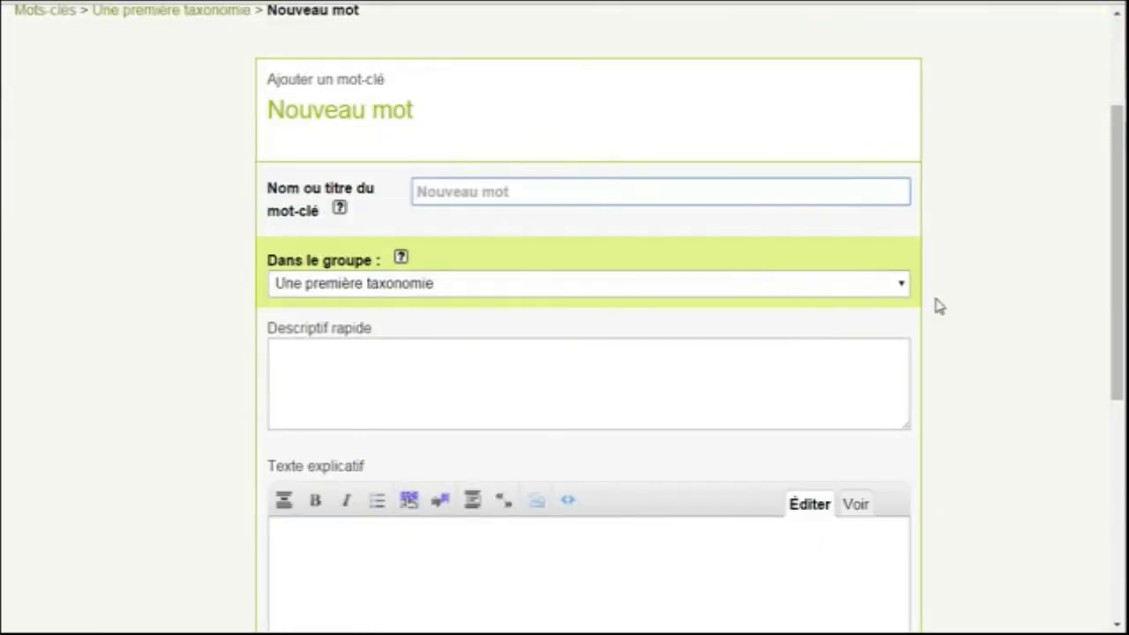
text(Un premier motè)
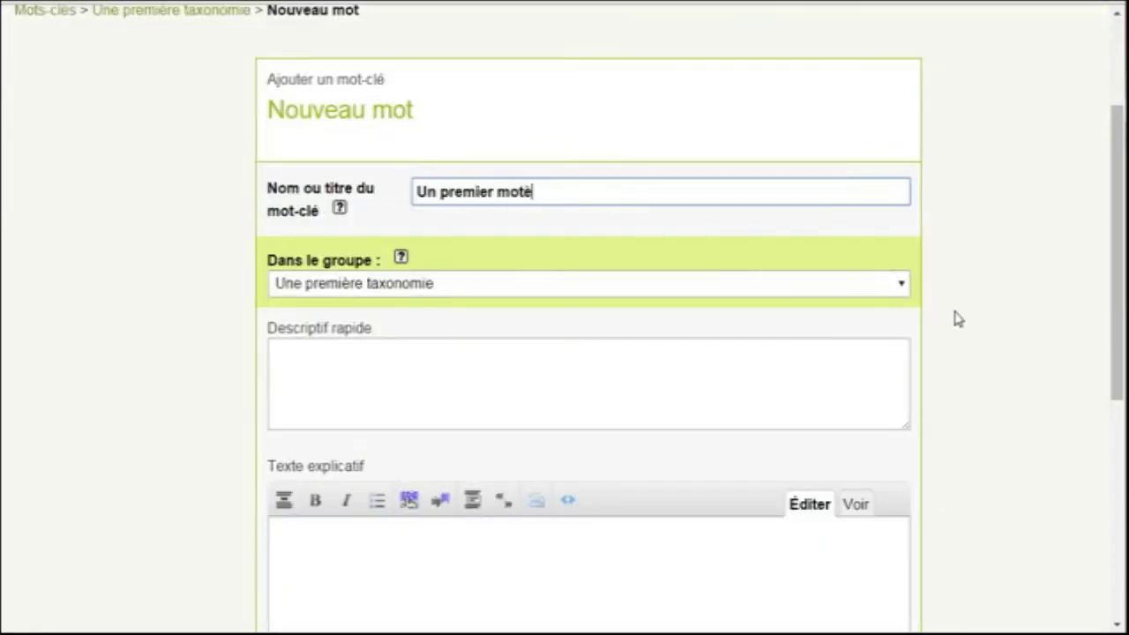
text(clef)
scroll(998, 416, down, 5)
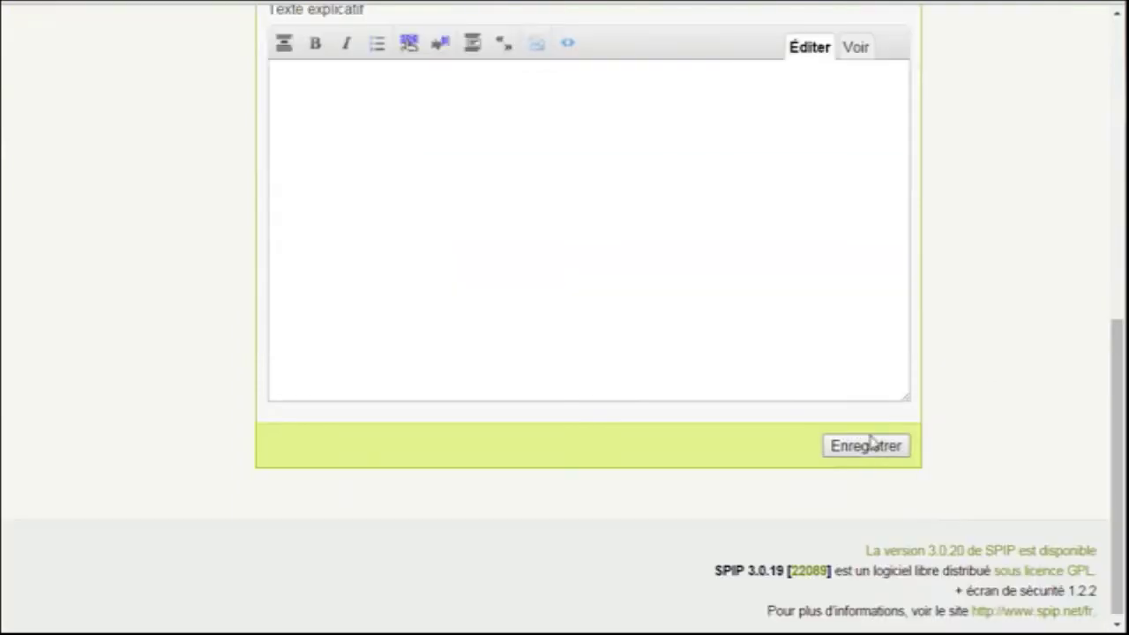
click(882, 447)
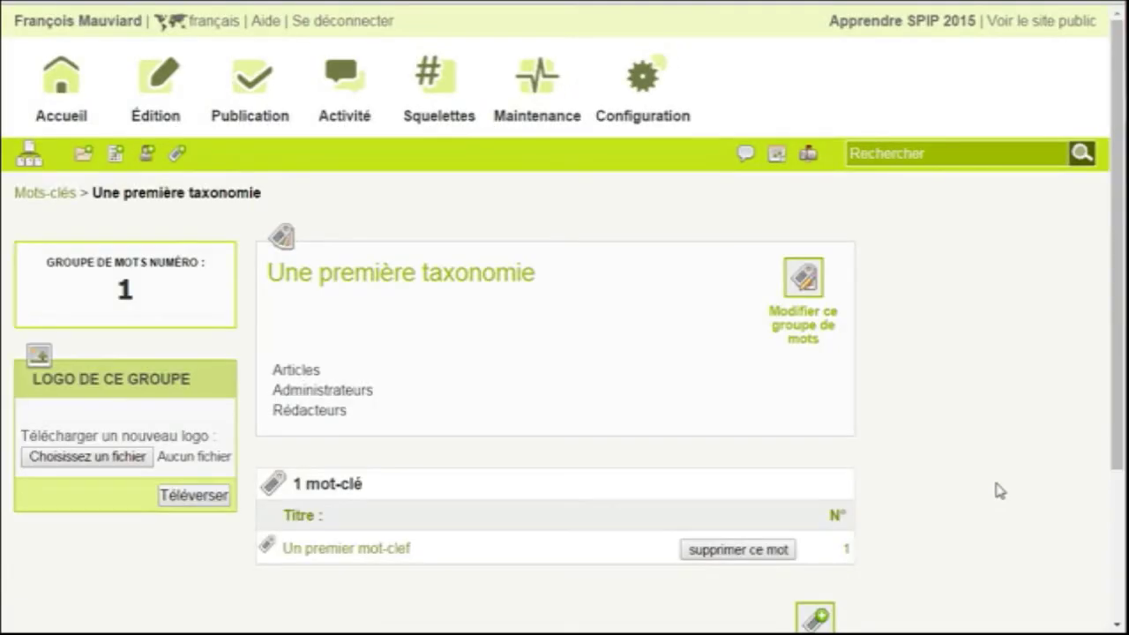
Open 'Mon nouvel article de la seconde rubrique' via Ma seconde Rubrique and choose keyword Un premier mot-clef
mouse_move(25, 151)
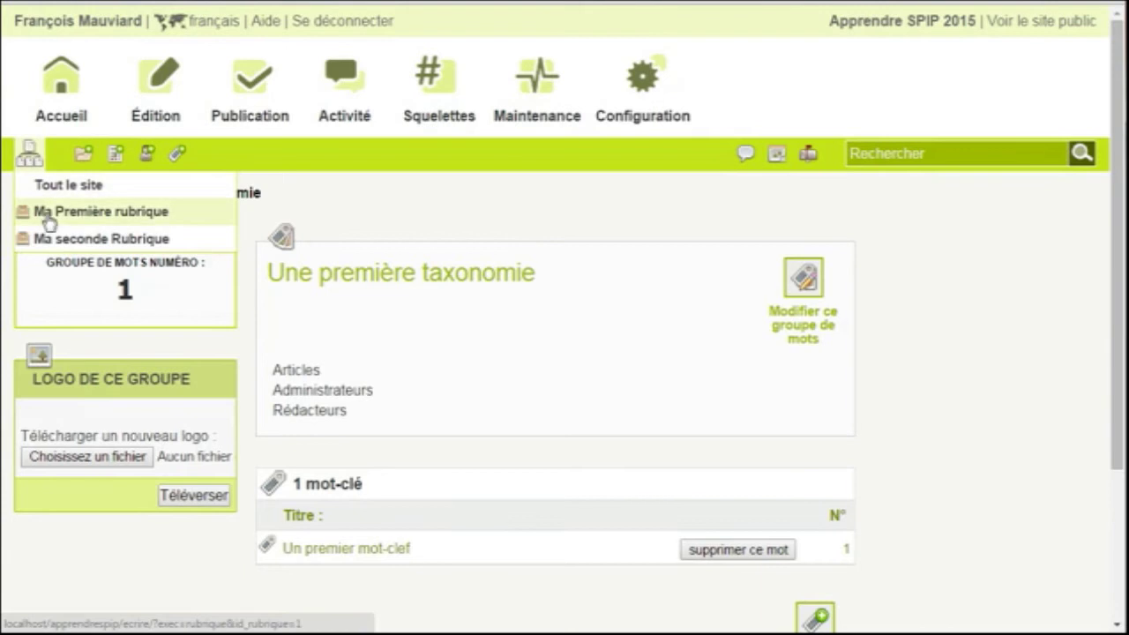
click(30, 239)
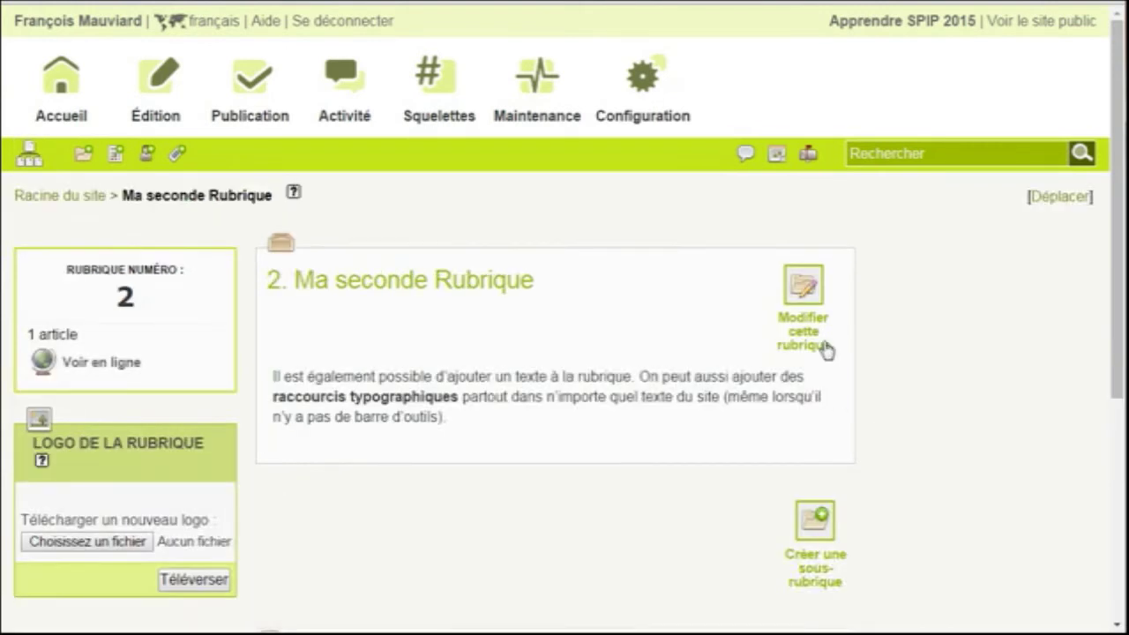
scroll(888, 512, down, 2)
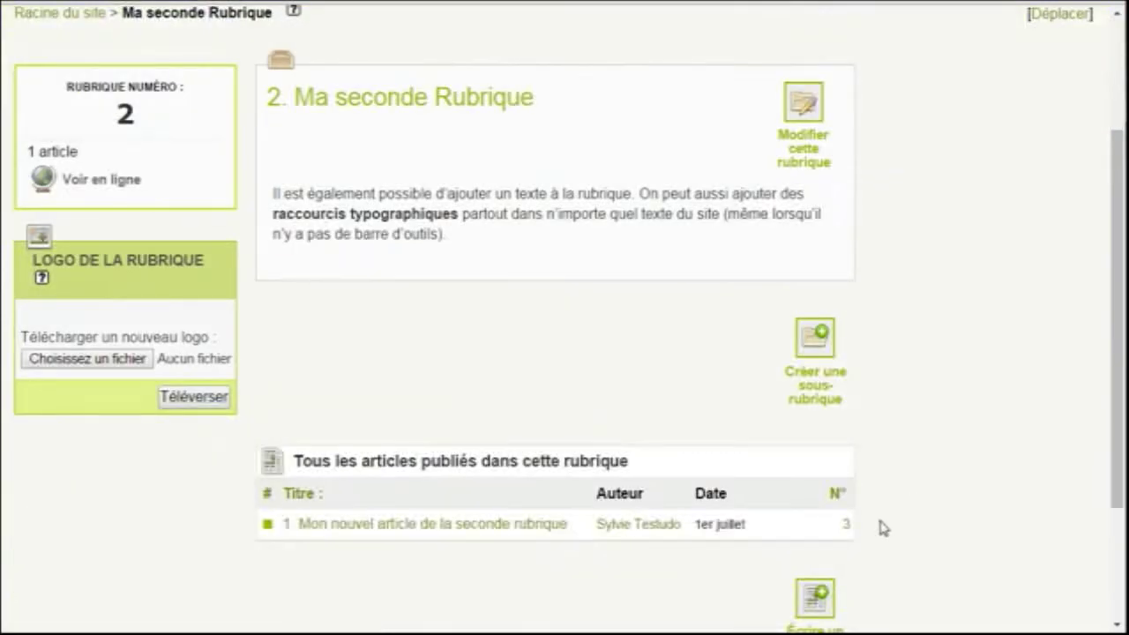
click(491, 526)
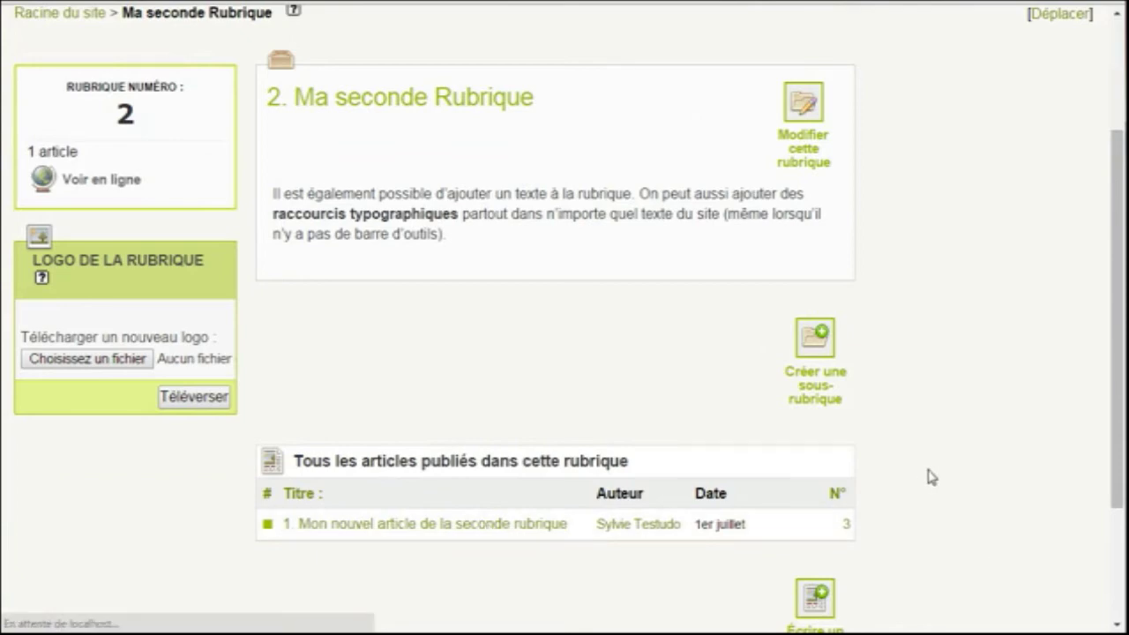
scroll(953, 470, down, 4)
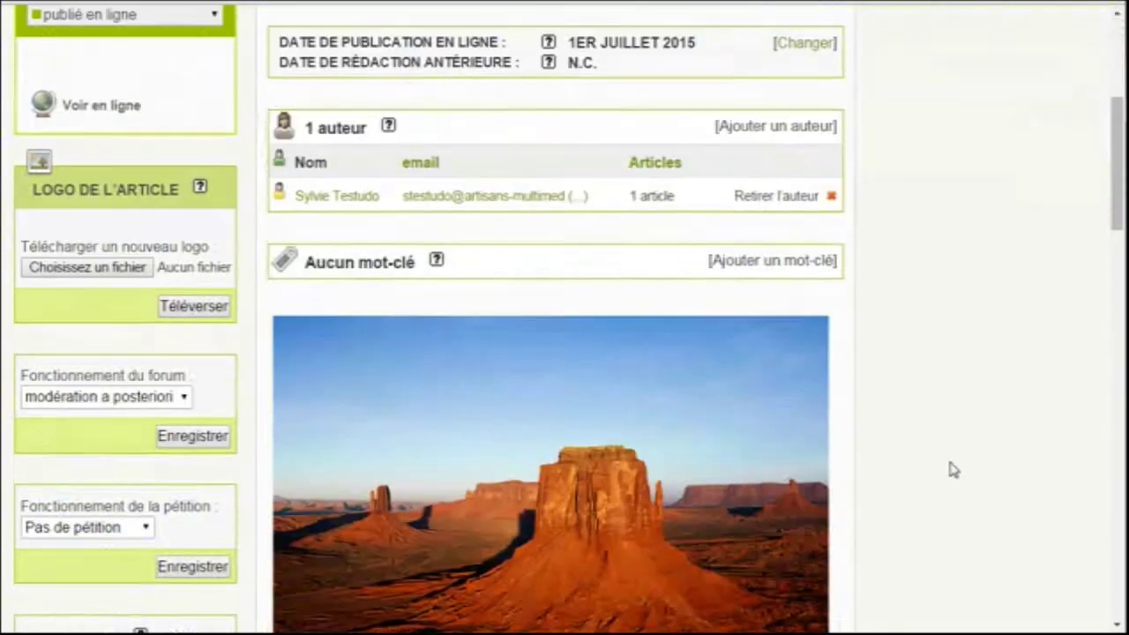
click(815, 262)
click(538, 360)
click(526, 395)
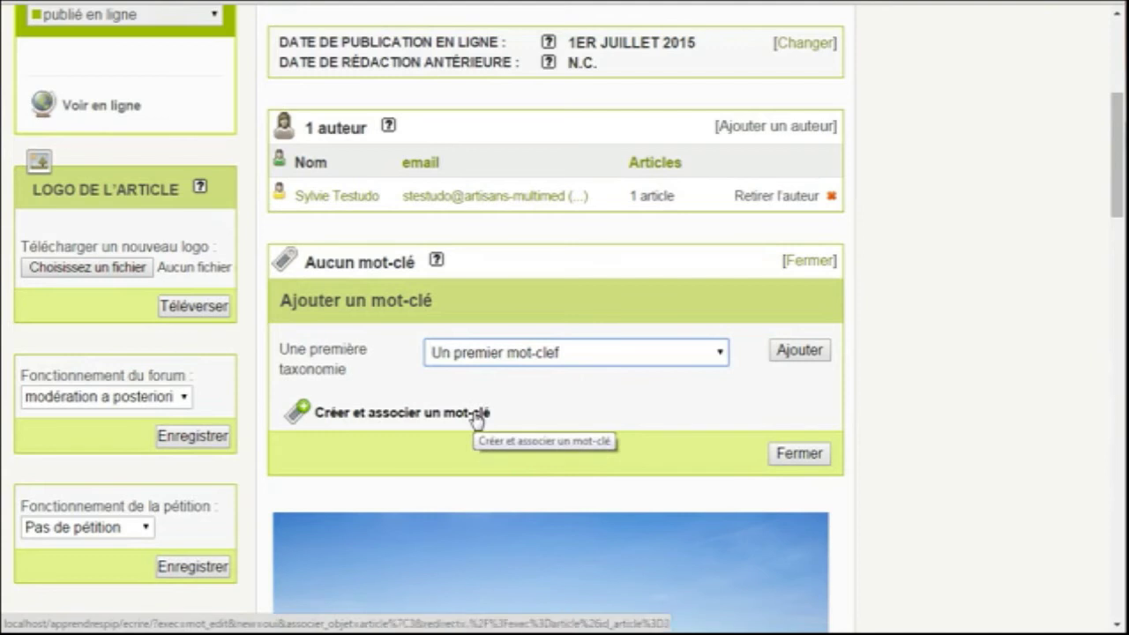
scroll(1016, 450, up, 5)
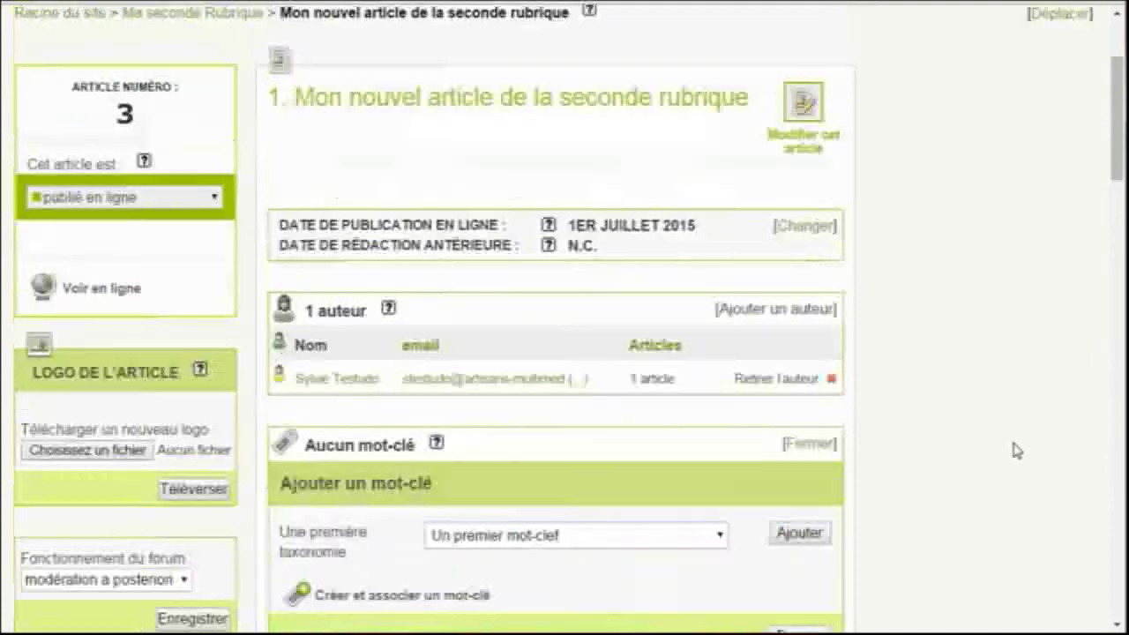
In Contenu du site, select 'Utiliser la configuration avancée des groupes de mots-clés' and save
mouse_move(657, 93)
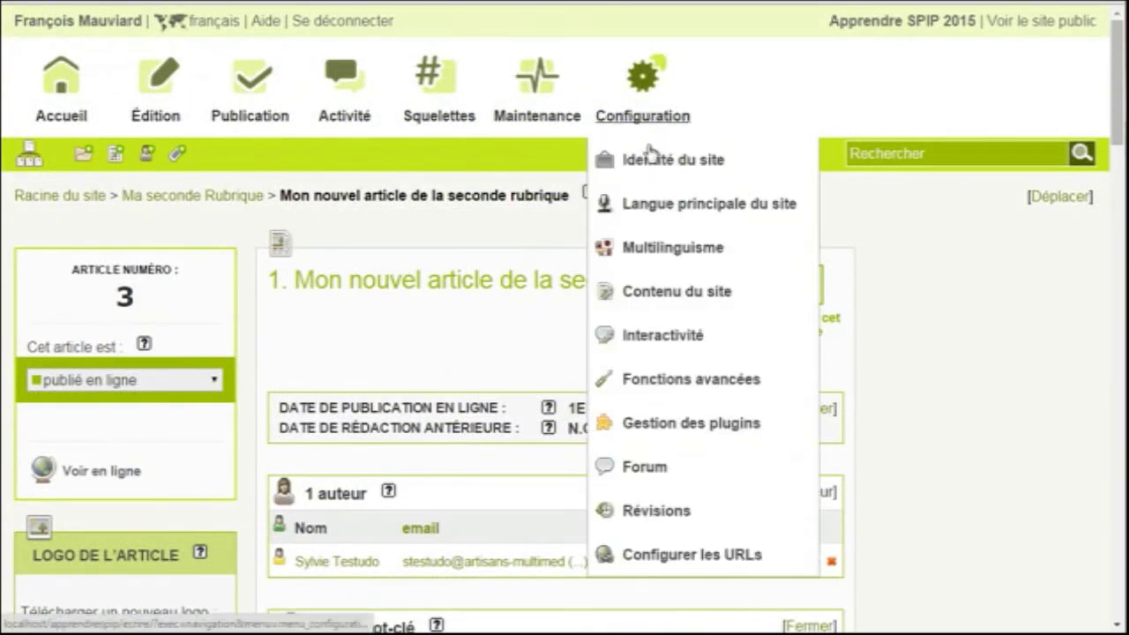
click(676, 291)
scroll(987, 411, down, 15)
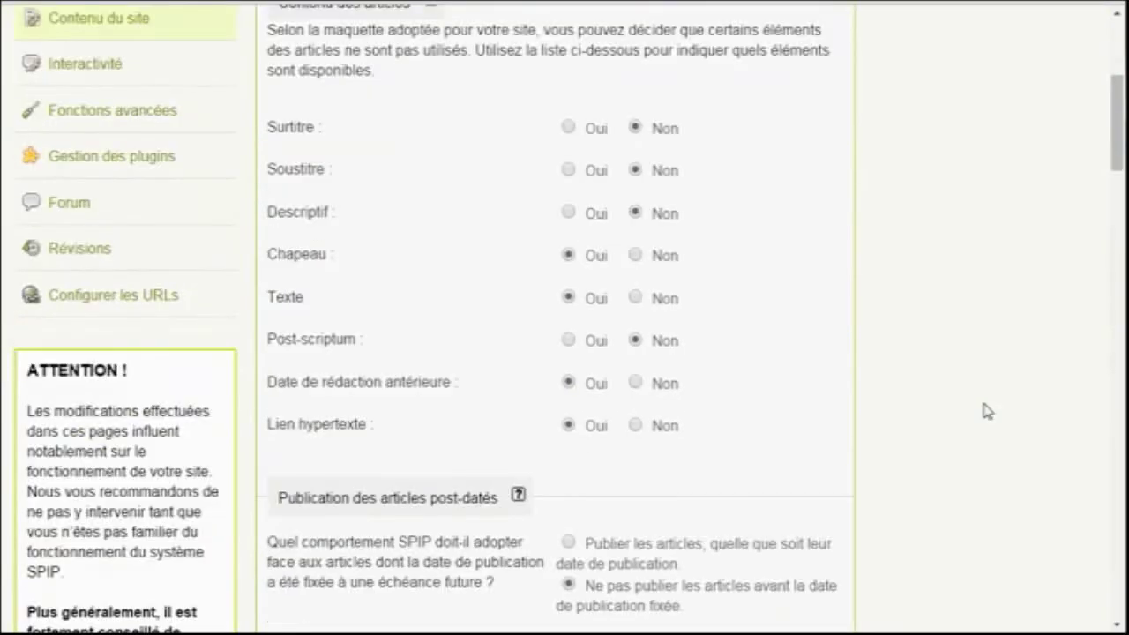
scroll(987, 411, down, 8)
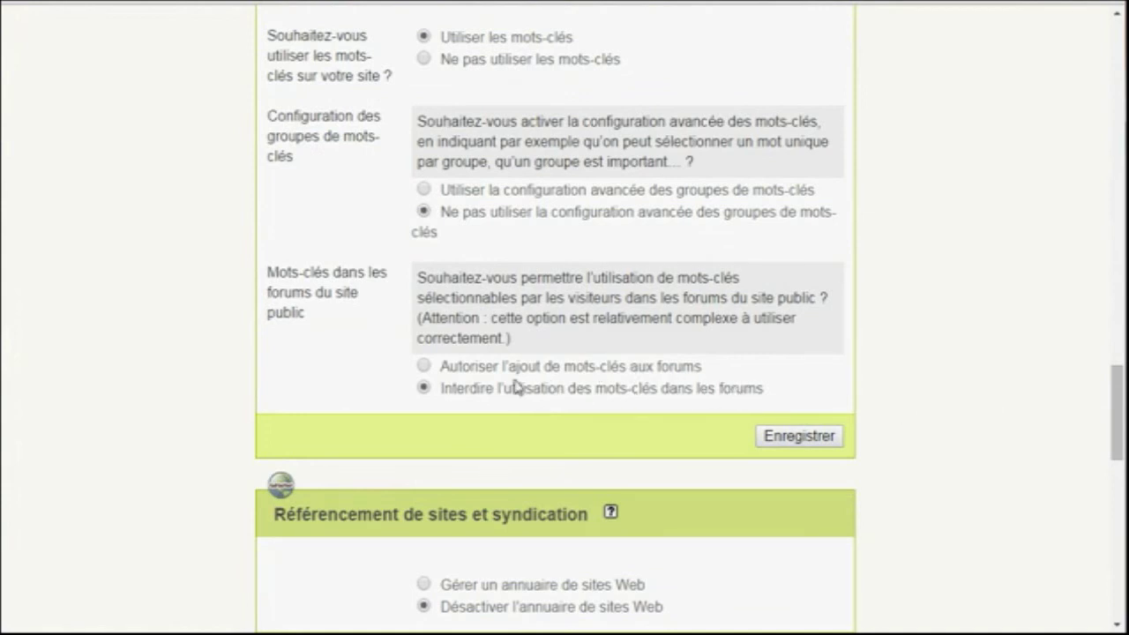
click(570, 193)
click(813, 434)
scroll(960, 479, up, 15)
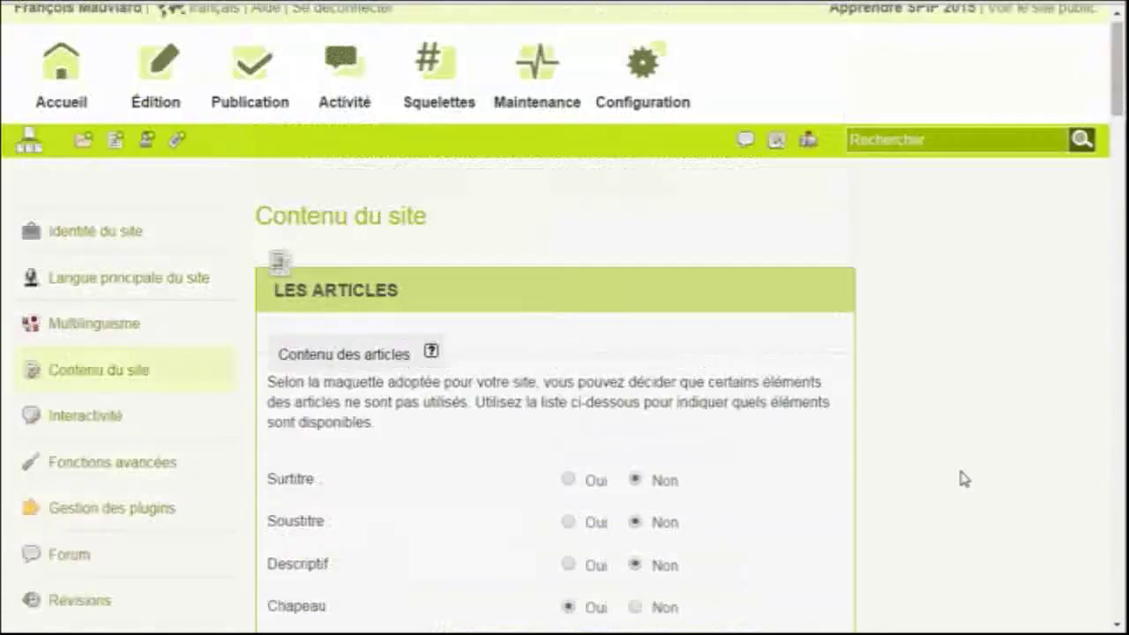
Open the Une première taxonomie group from the Mots-clés page
mouse_move(157, 78)
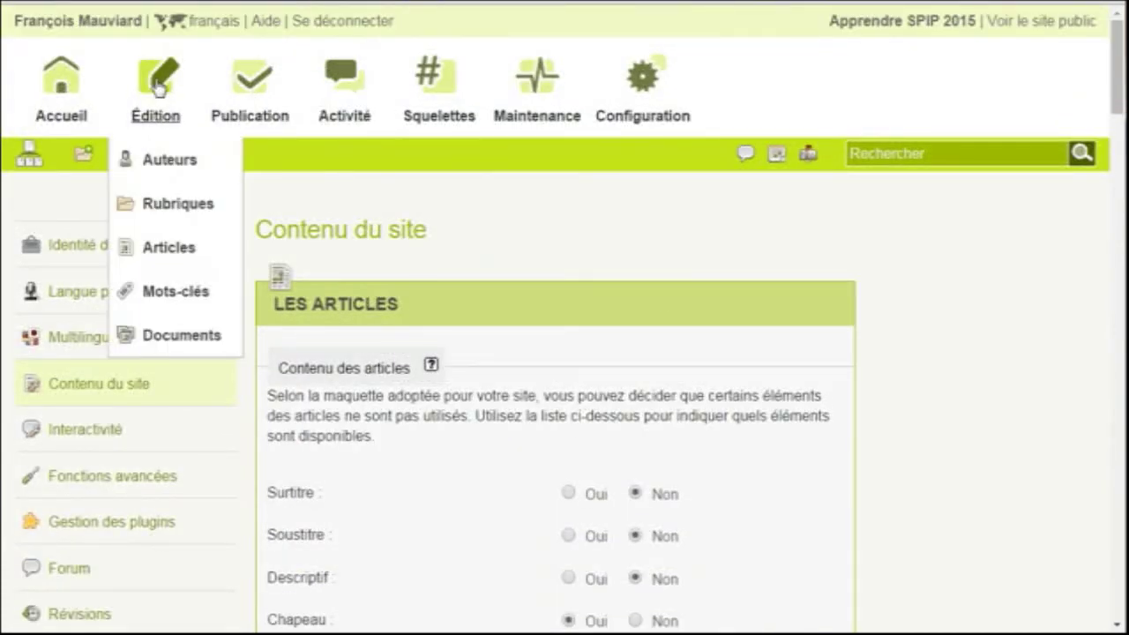
click(180, 293)
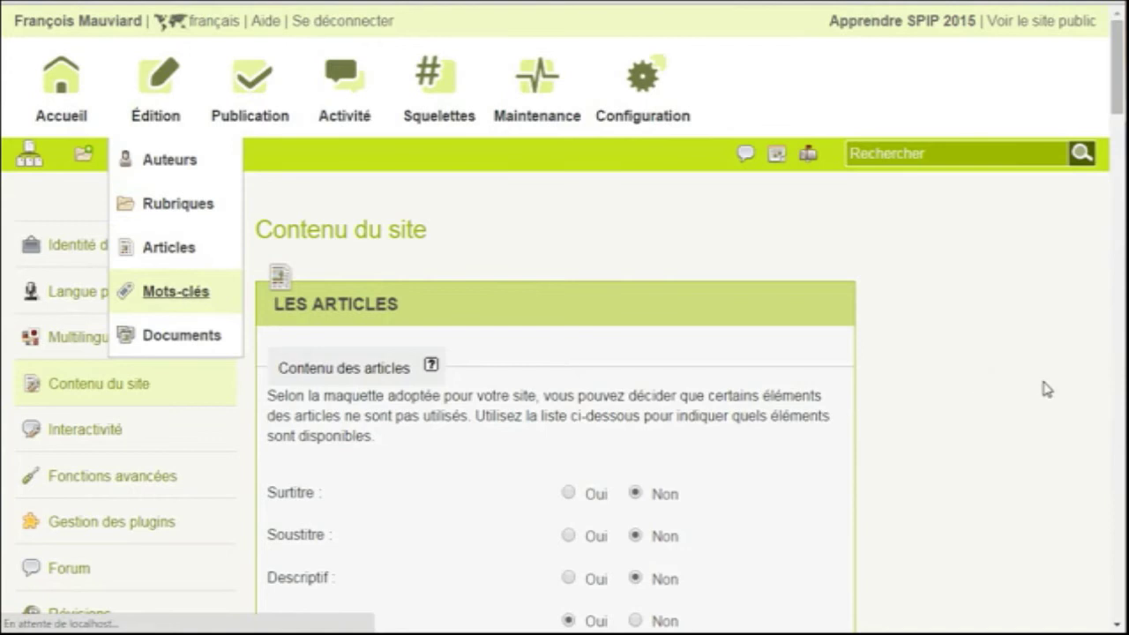
scroll(1023, 389, down, 1)
scroll(1024, 389, down, 2)
scroll(1023, 389, up, 1)
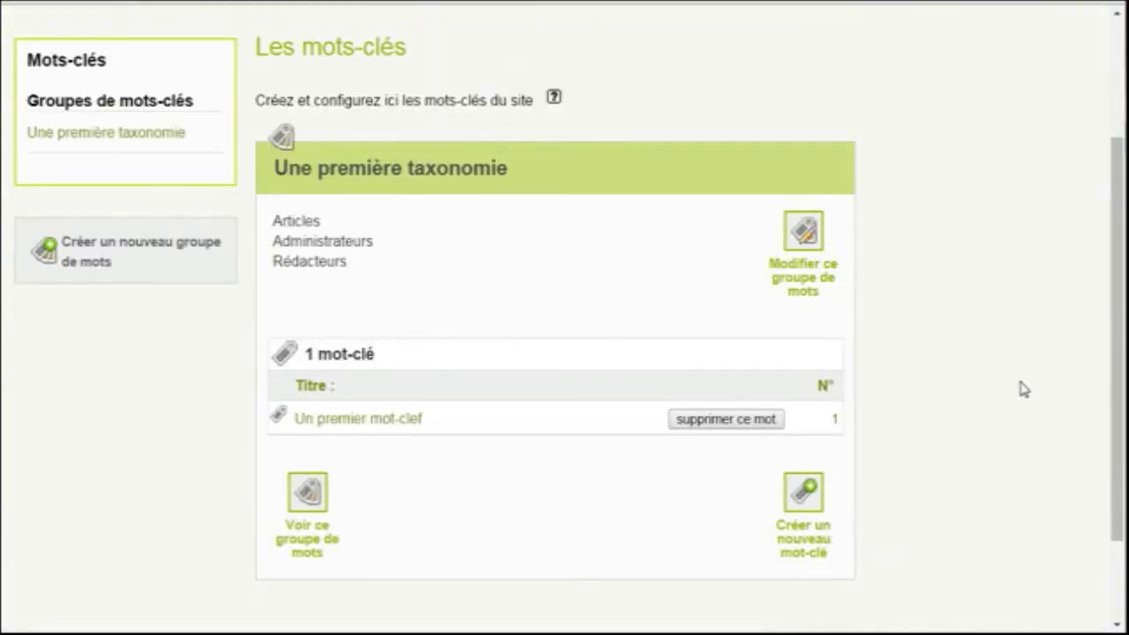
click(313, 510)
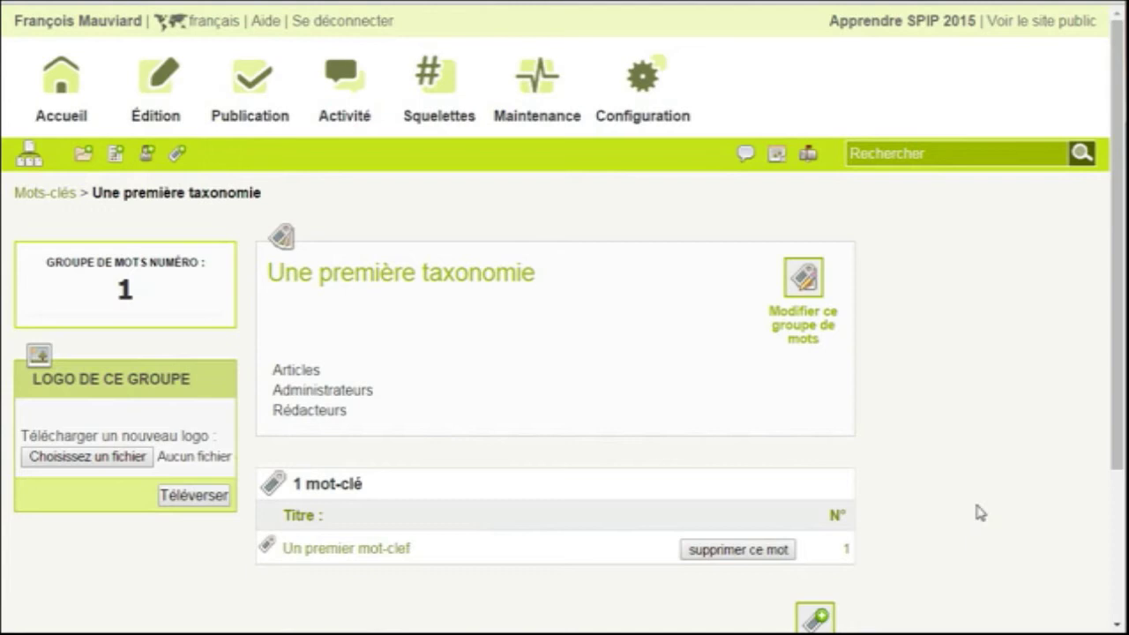
Edit the group to allow 'un seul mot-clé à la fois' and save it
click(817, 310)
scroll(1032, 430, down, 6)
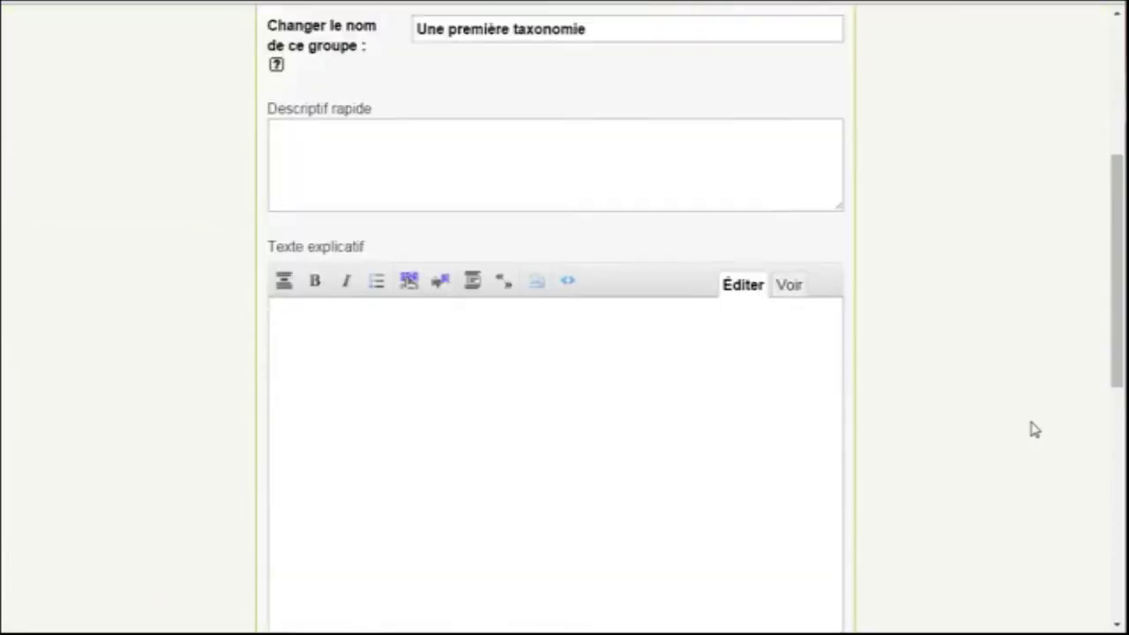
scroll(1035, 430, down, 5)
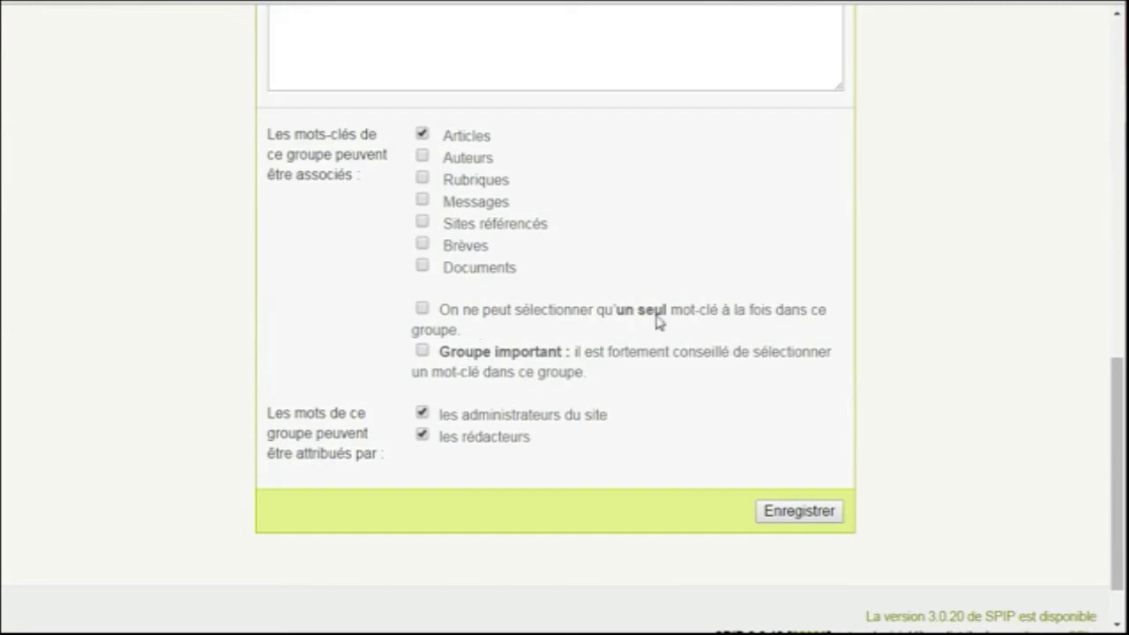
click(423, 310)
click(829, 514)
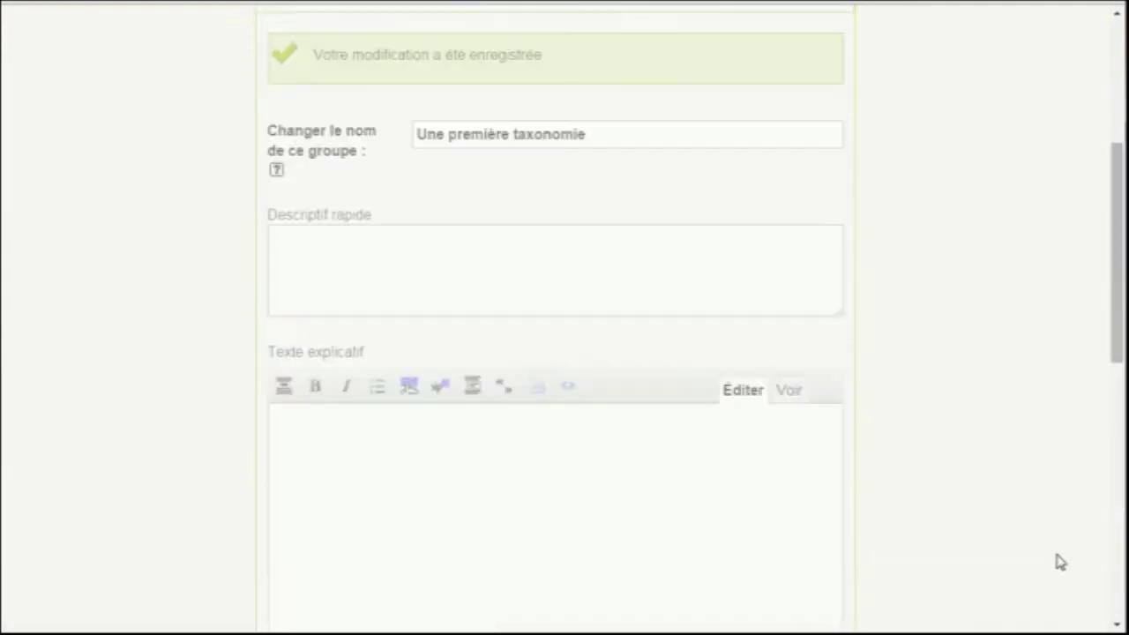
scroll(1035, 465, up, 3)
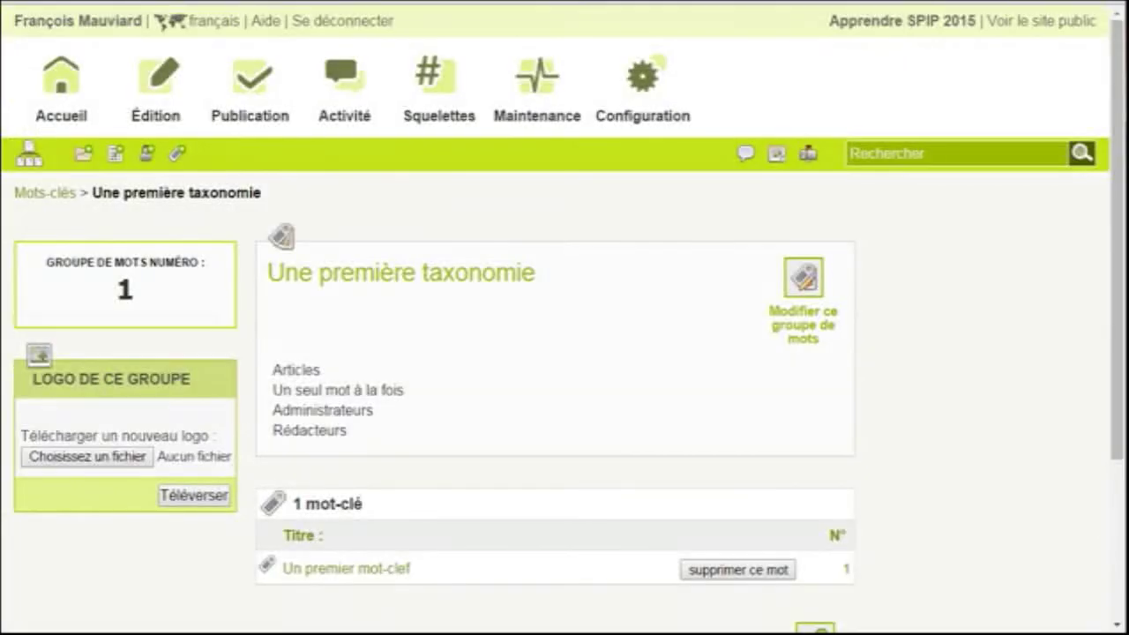
Enable the directory of referenced websites in the site content settings and save
mouse_move(644, 88)
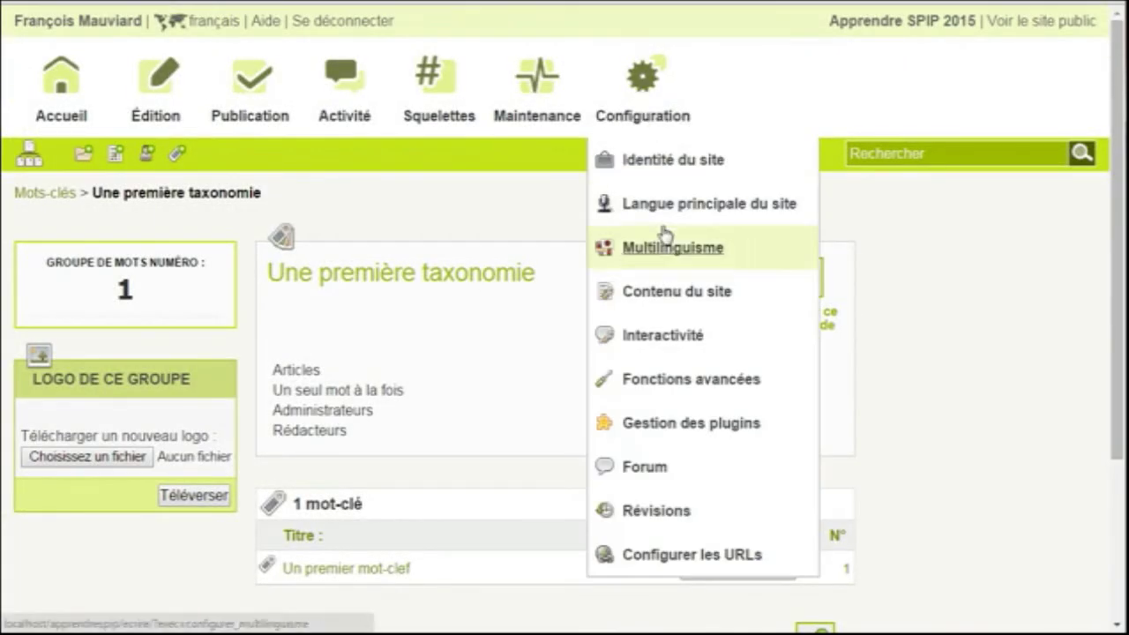
click(675, 296)
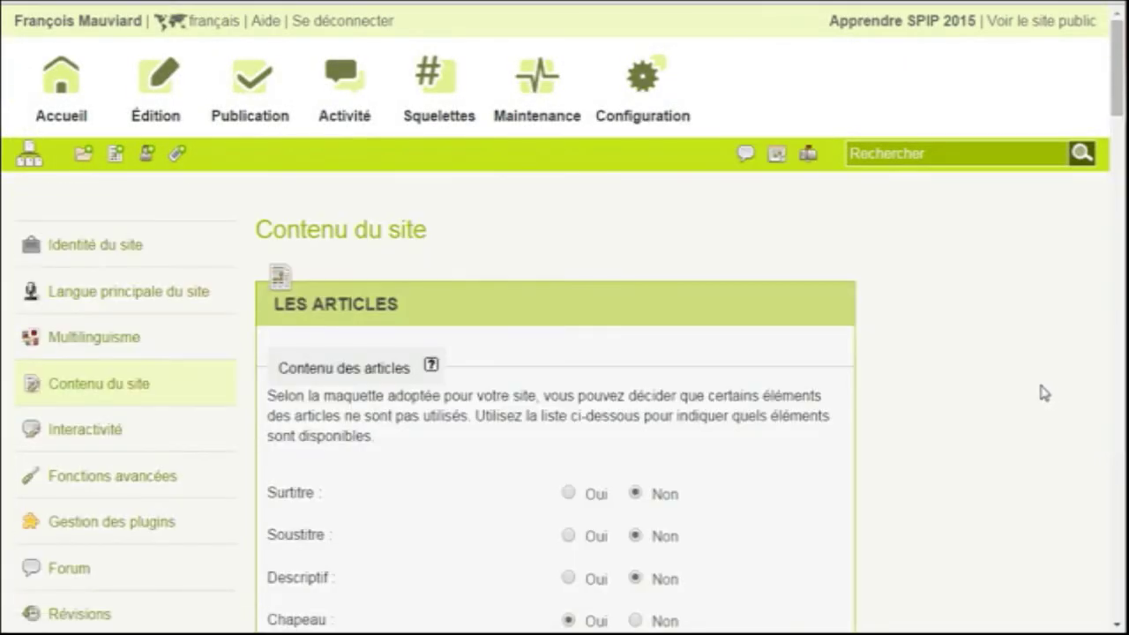
scroll(1054, 391, down, 8)
scroll(1044, 393, down, 13)
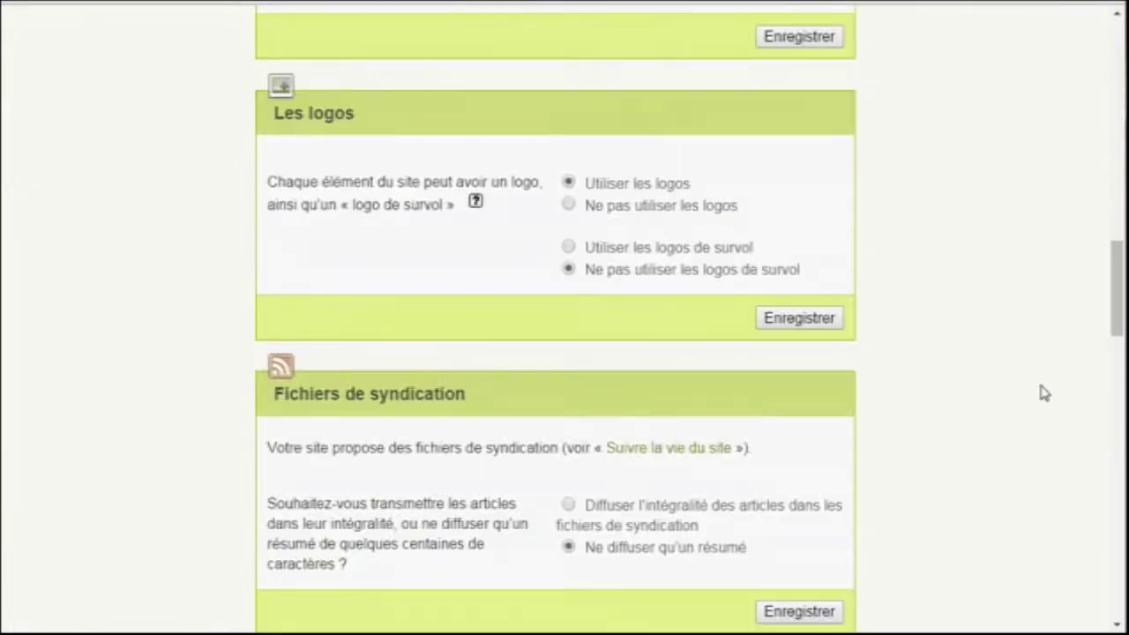
scroll(1044, 394, down, 9)
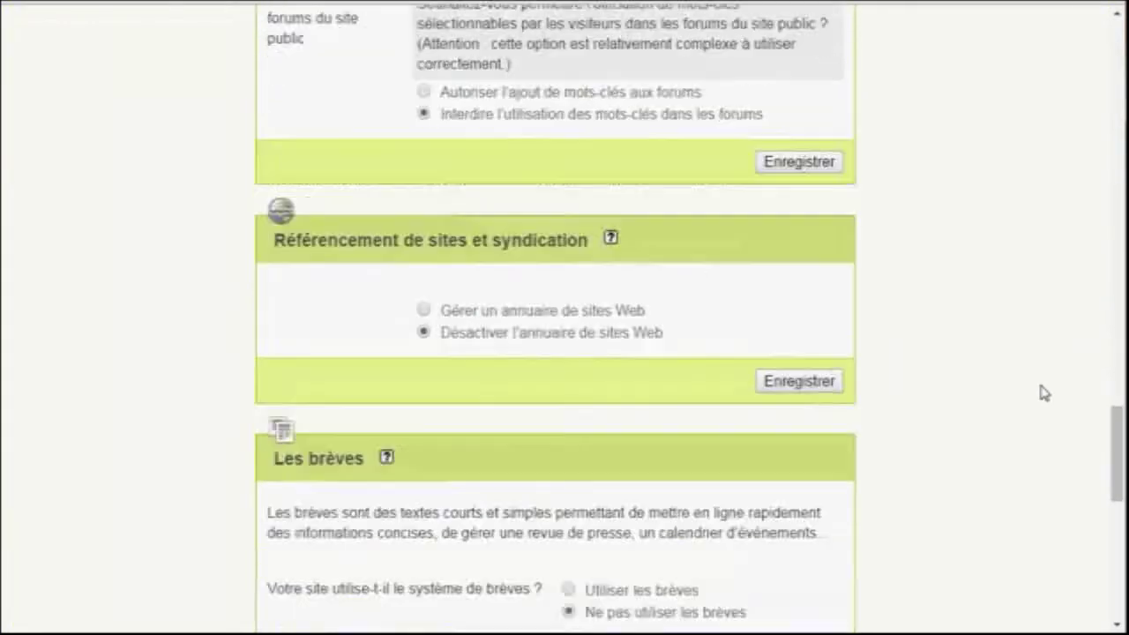
click(614, 131)
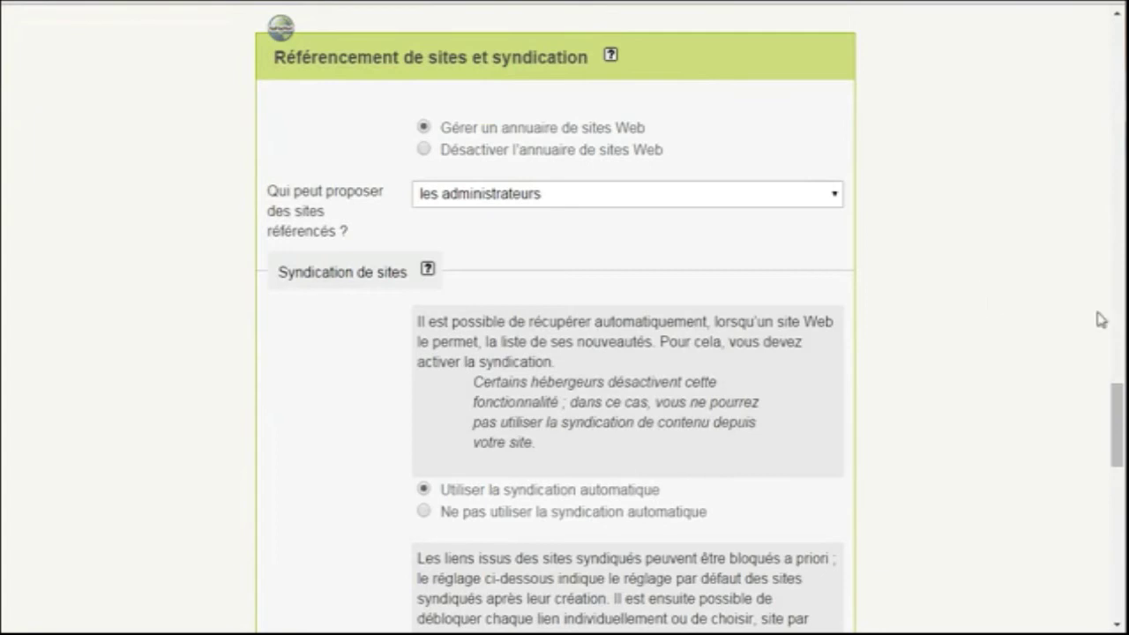
scroll(1053, 310, down, 3)
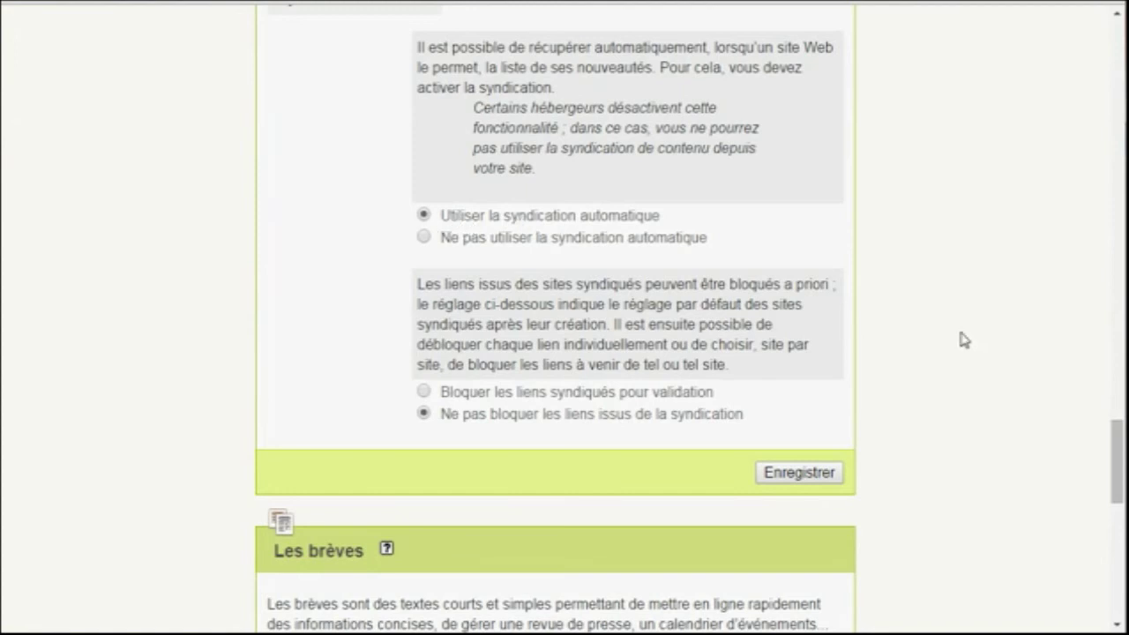
click(831, 472)
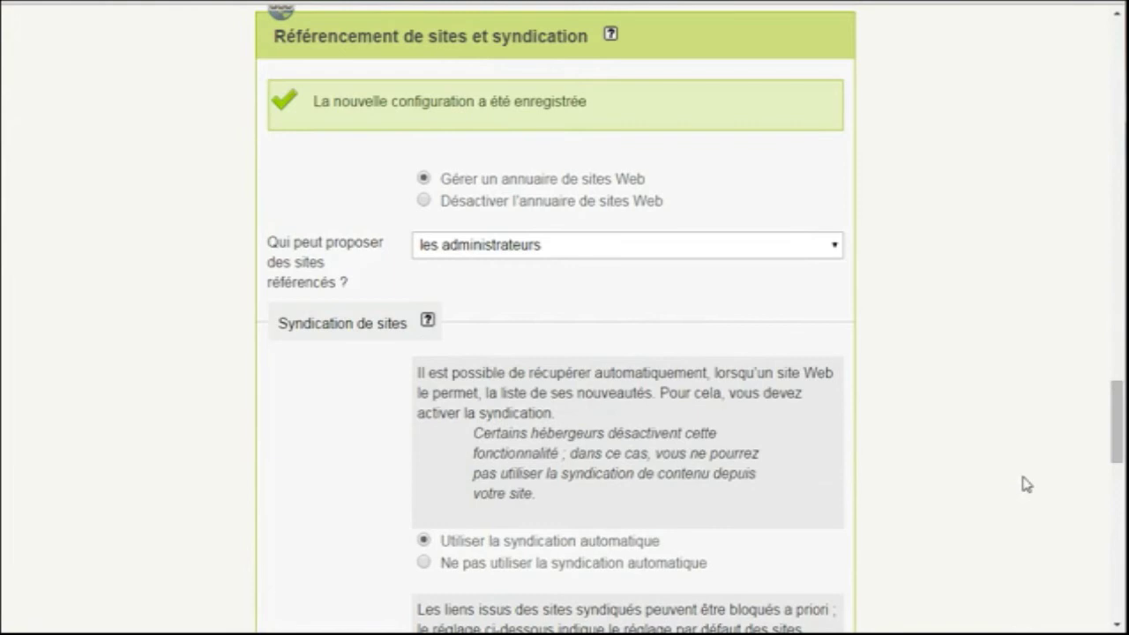
Turn brèves on with 'Utiliser les brèves' and save
scroll(1026, 483, down, 4)
scroll(1026, 484, down, 4)
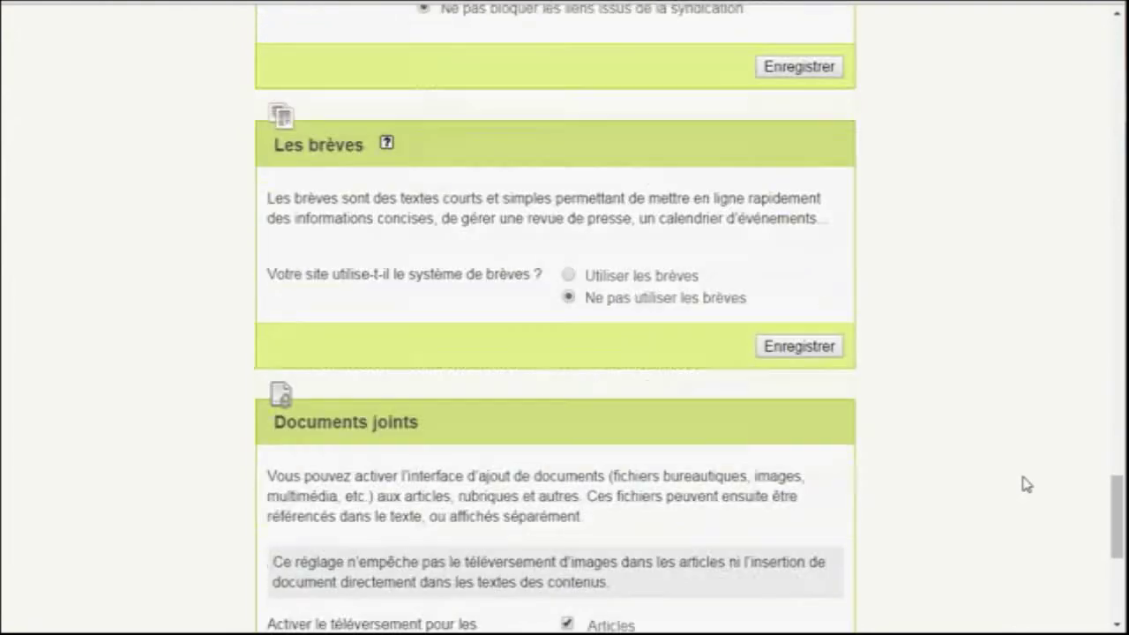
click(569, 276)
click(794, 348)
Return to the Publication dashboard of recent articles
scroll(982, 376, up, 10)
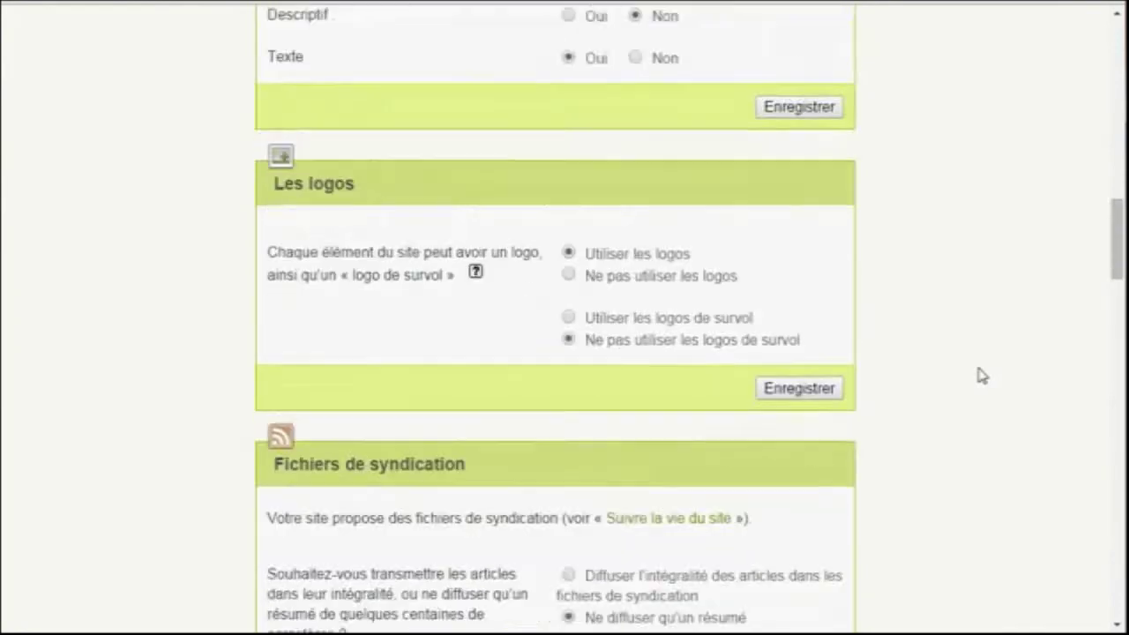
scroll(873, 257, up, 1)
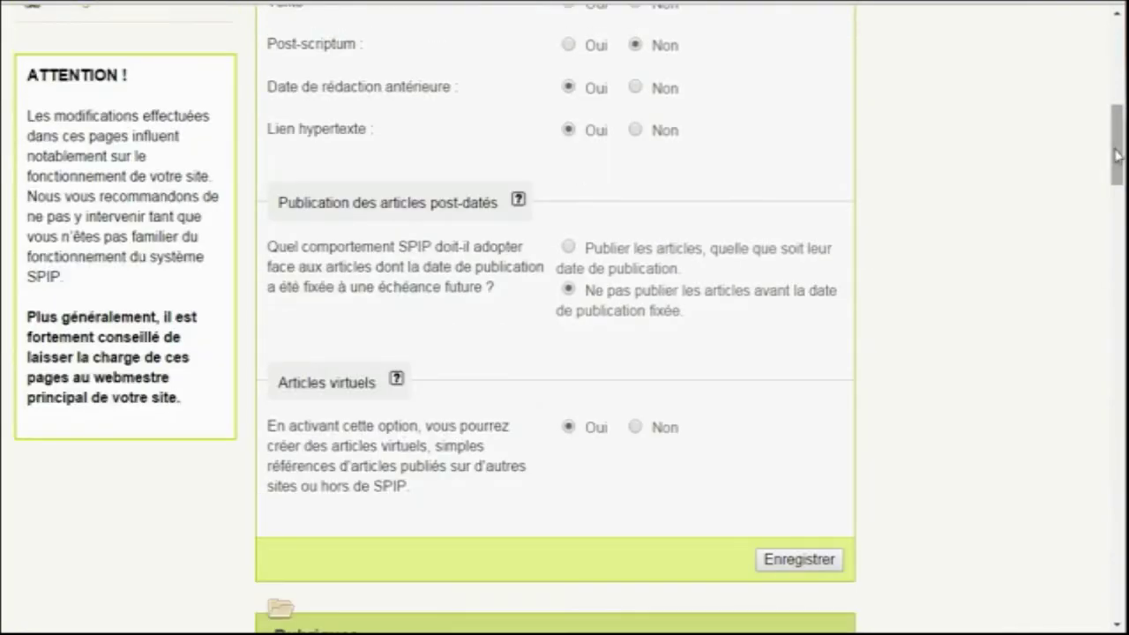
drag(1117, 155, 1117, 71)
click(284, 106)
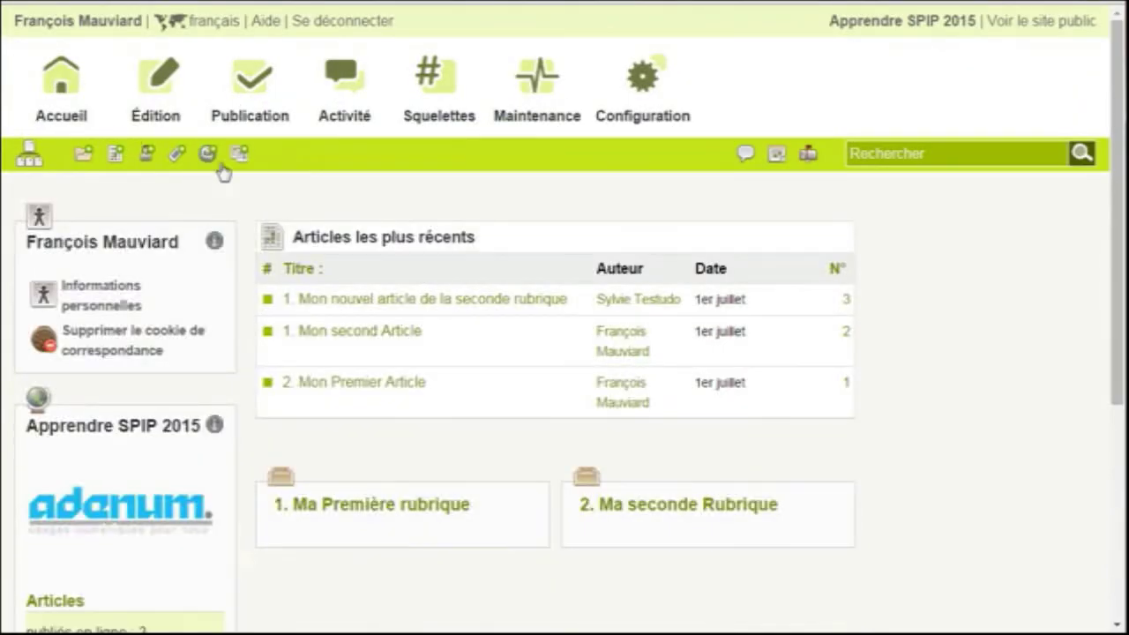
Check the list of brèves under Édition > Brèves
mouse_move(159, 88)
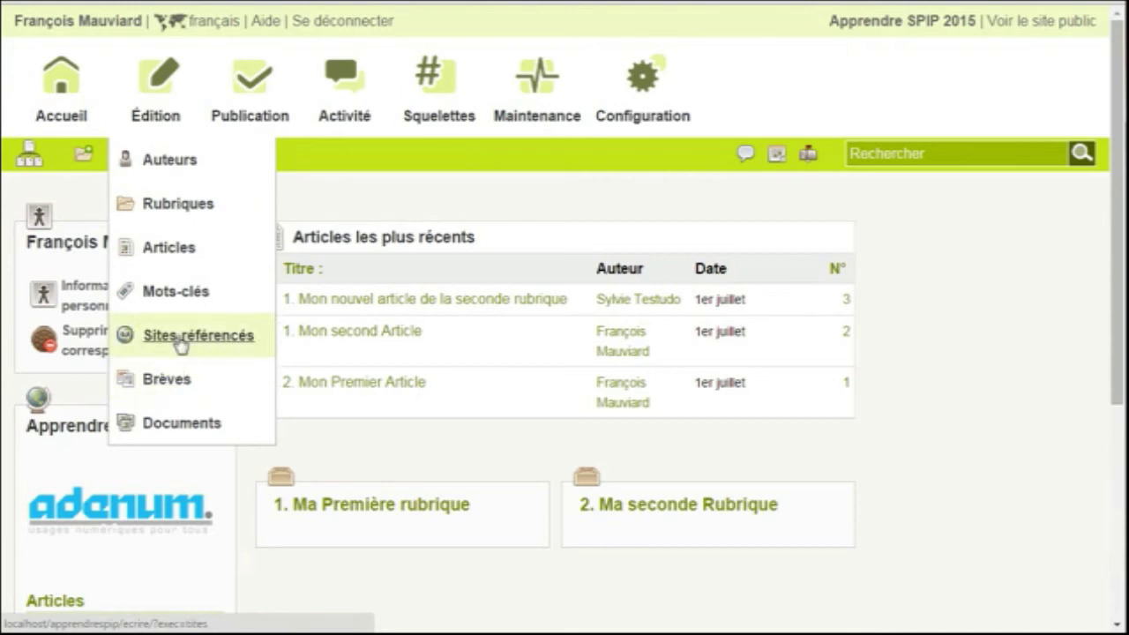
click(249, 389)
scroll(997, 408, down, 3)
scroll(997, 407, up, 3)
Go to Ma seconde Rubrique from the home page and start a sub-rubrique
click(61, 109)
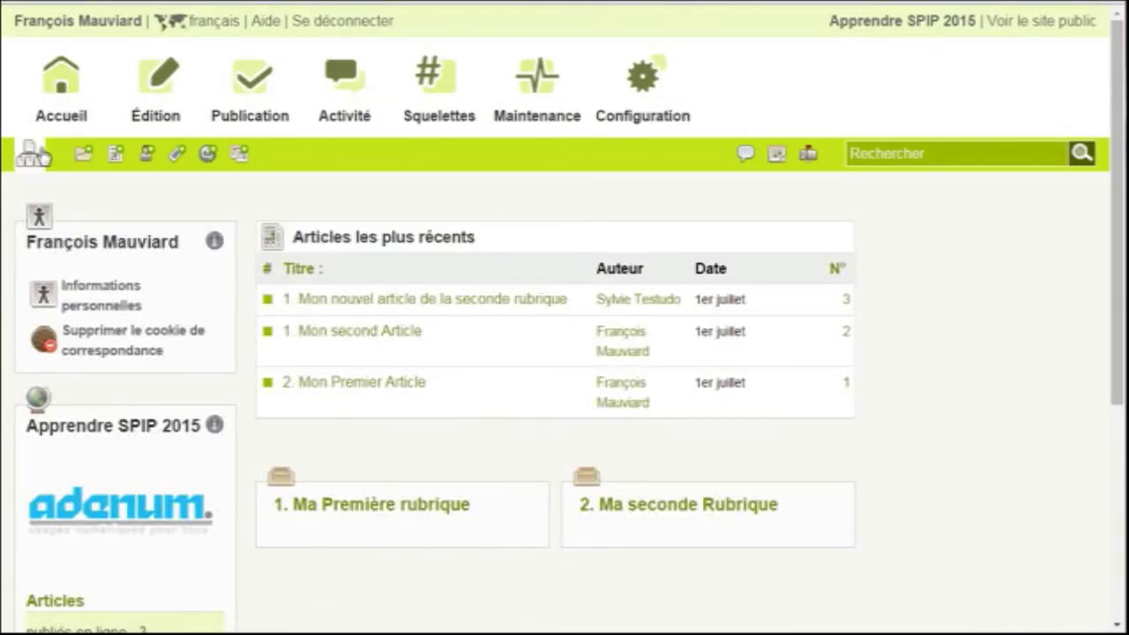
mouse_move(27, 150)
click(43, 238)
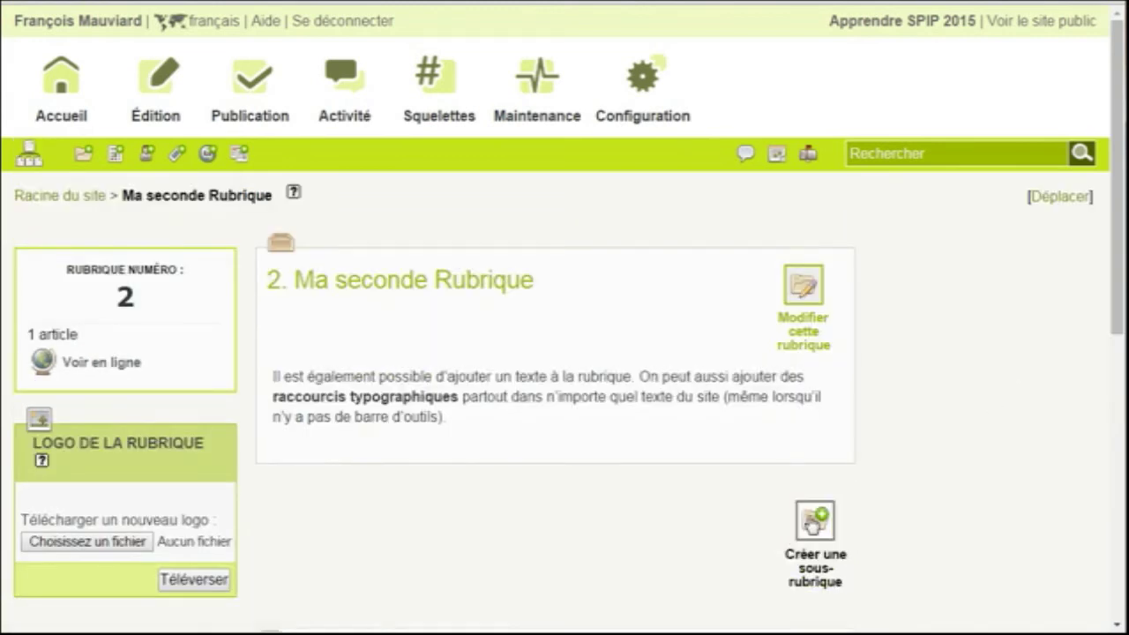
click(813, 522)
Save a new sub-rubrique titled 'Une sous-rubrique'
click(619, 376)
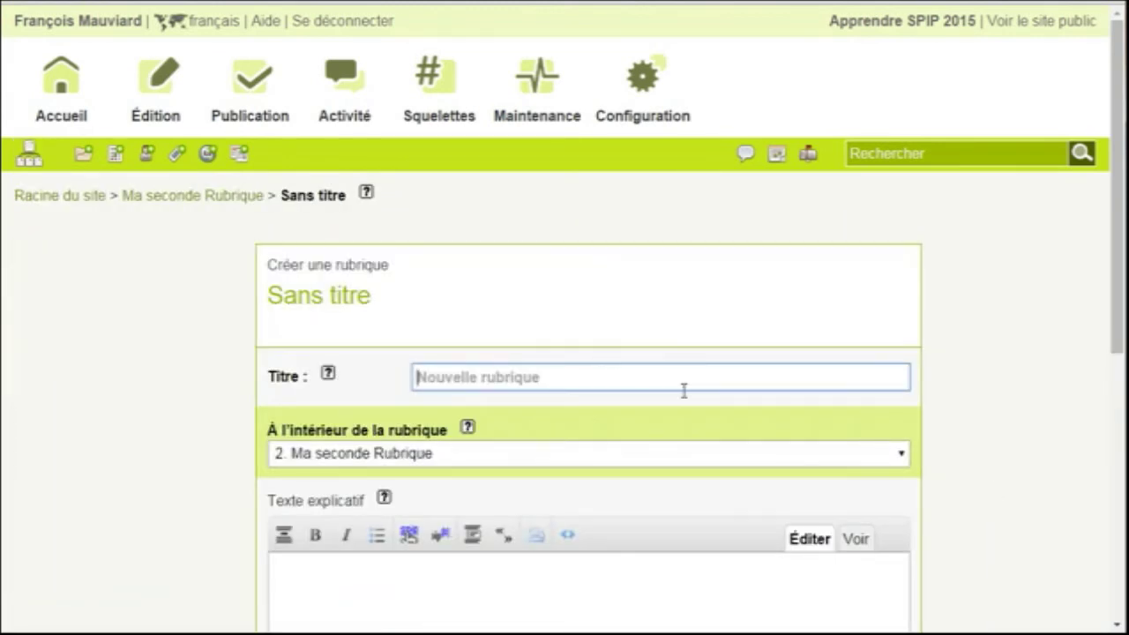
text(Une sous rubriq)
key(BackSpace)
text(-)
key(Return)
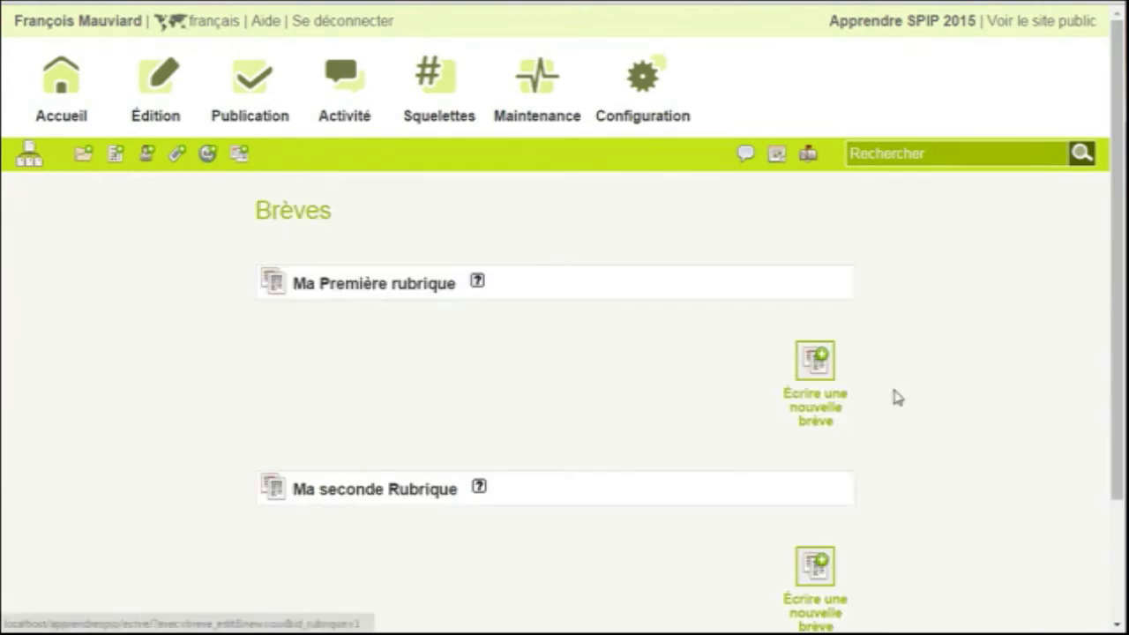
Write a new brève with its text and hyperlink title, then save it
click(897, 397)
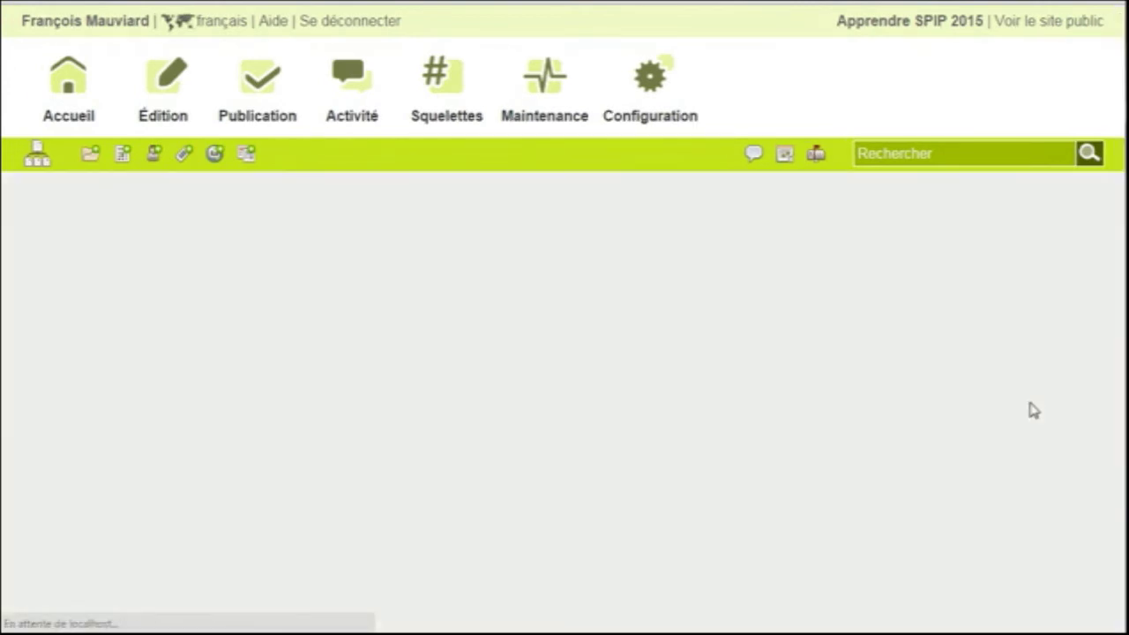
scroll(1015, 418, down, 3)
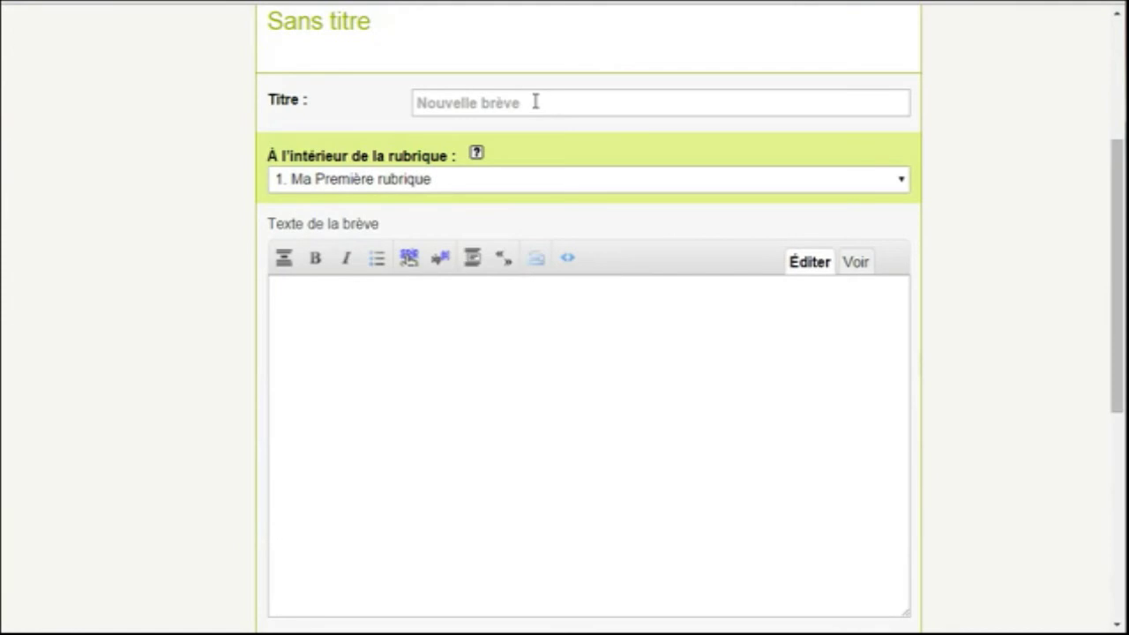
click(514, 326)
scroll(520, 331, down, 4)
click(461, 355)
click(536, 466)
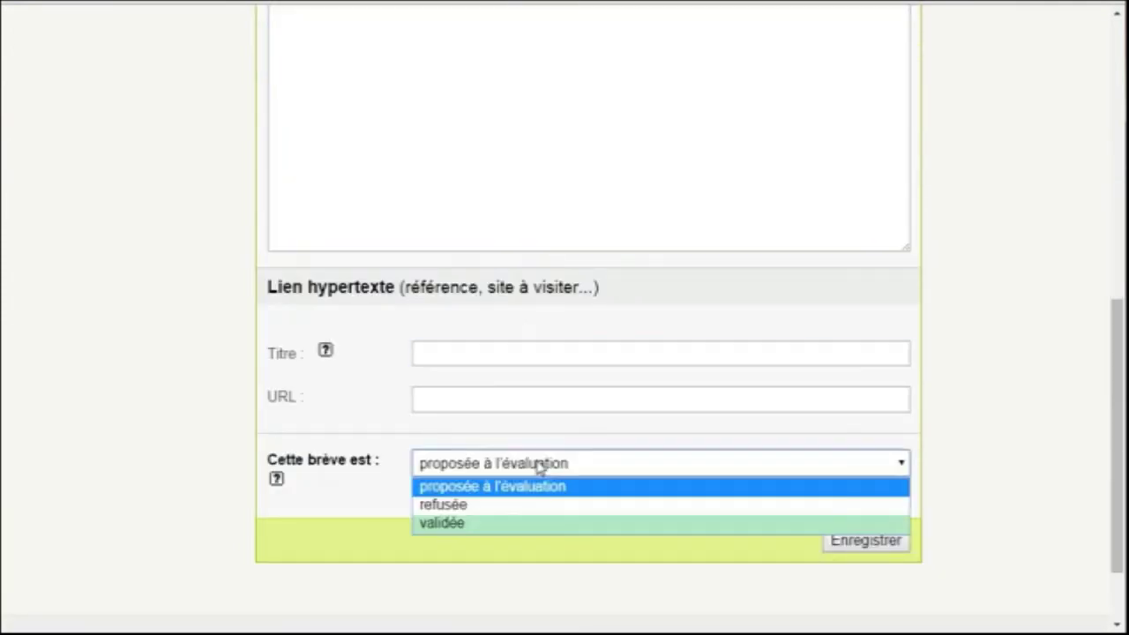
click(864, 541)
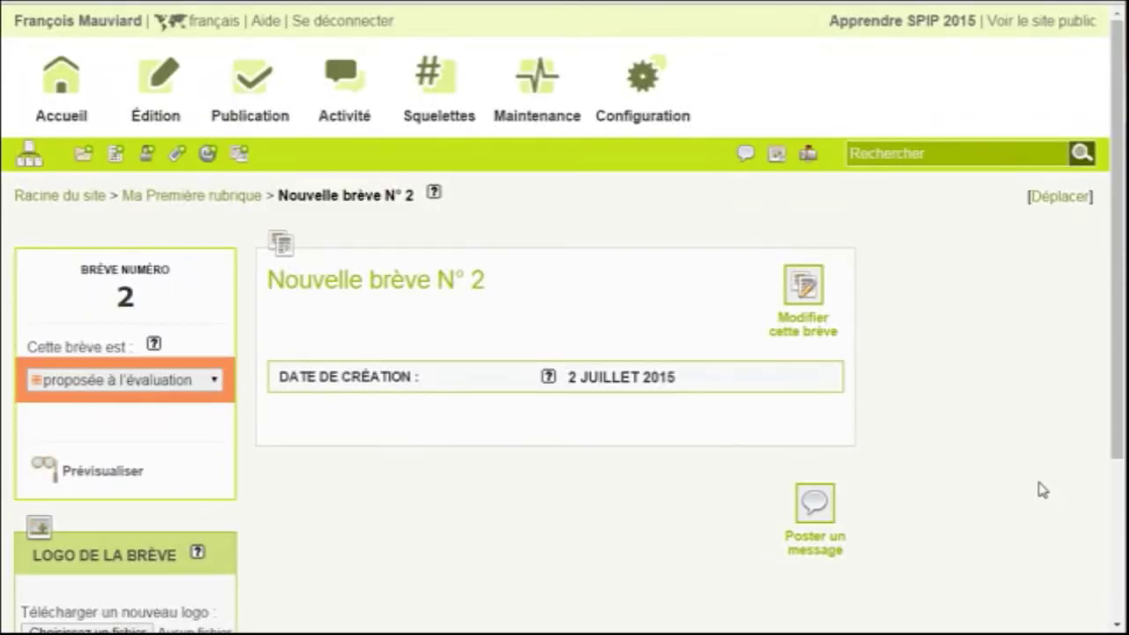
Set the brève's status to validée to publish it
click(217, 381)
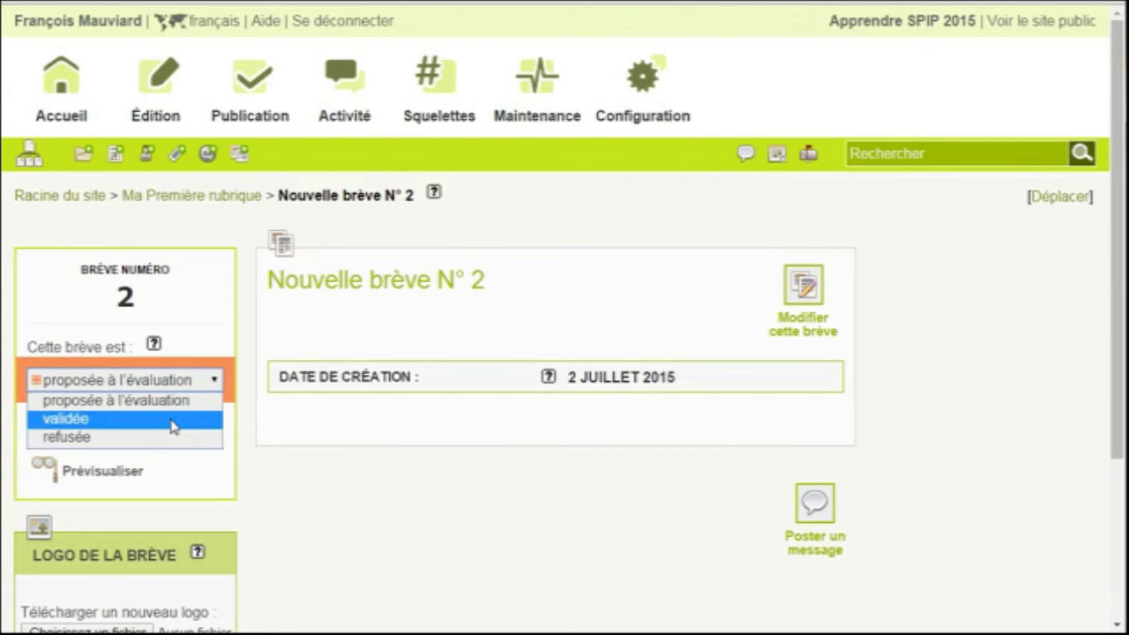
click(170, 420)
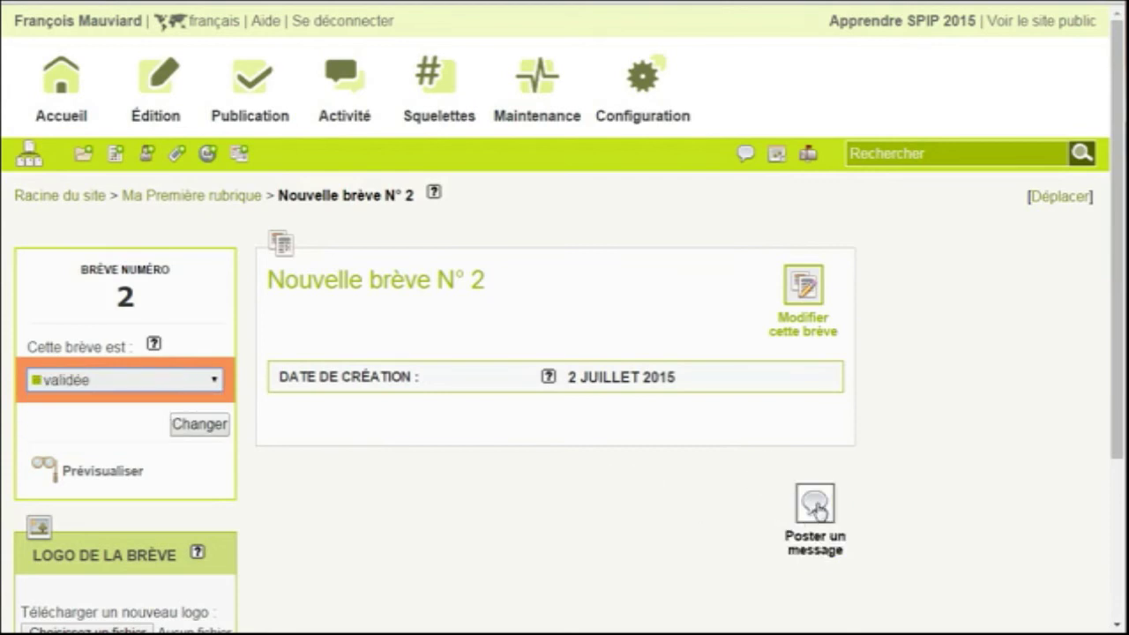
click(203, 424)
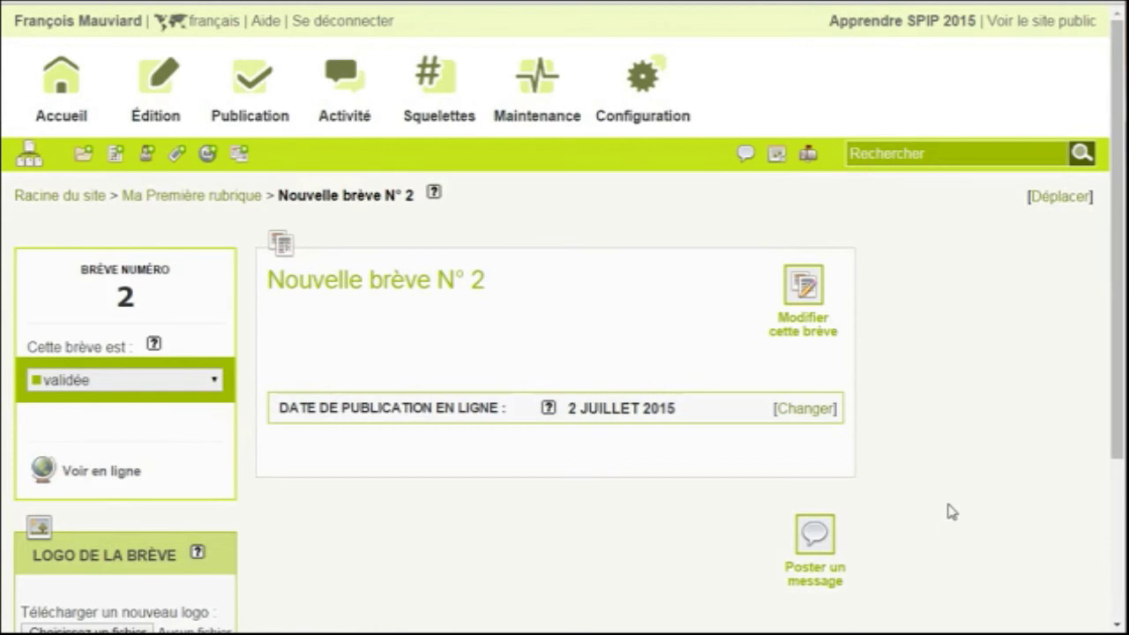
mouse_move(155, 106)
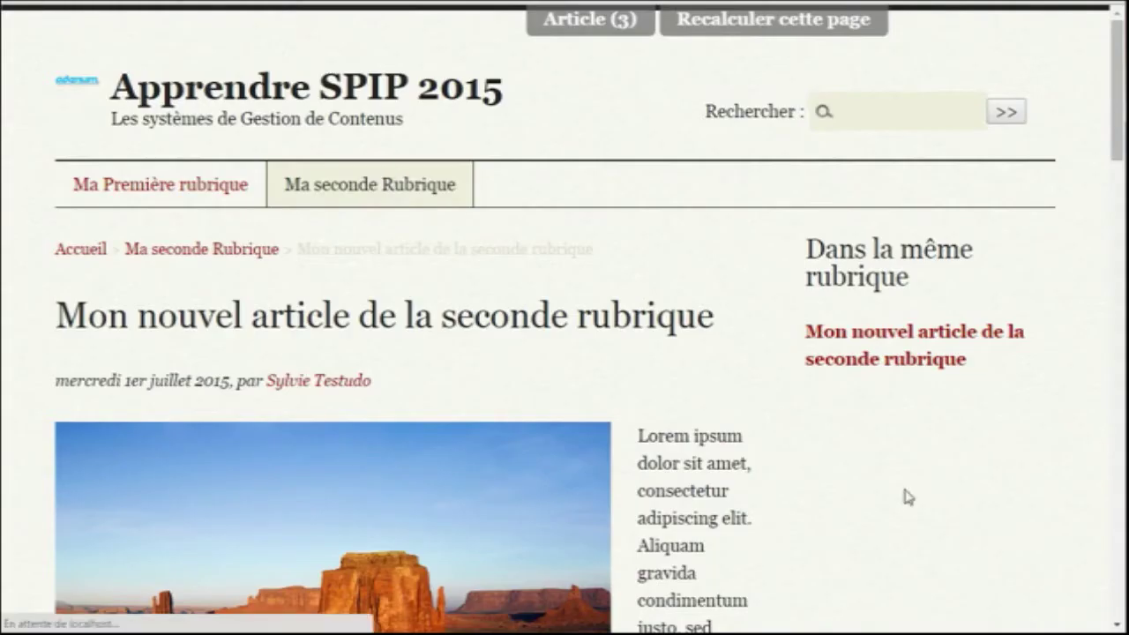
click(368, 189)
scroll(817, 433, down, 2)
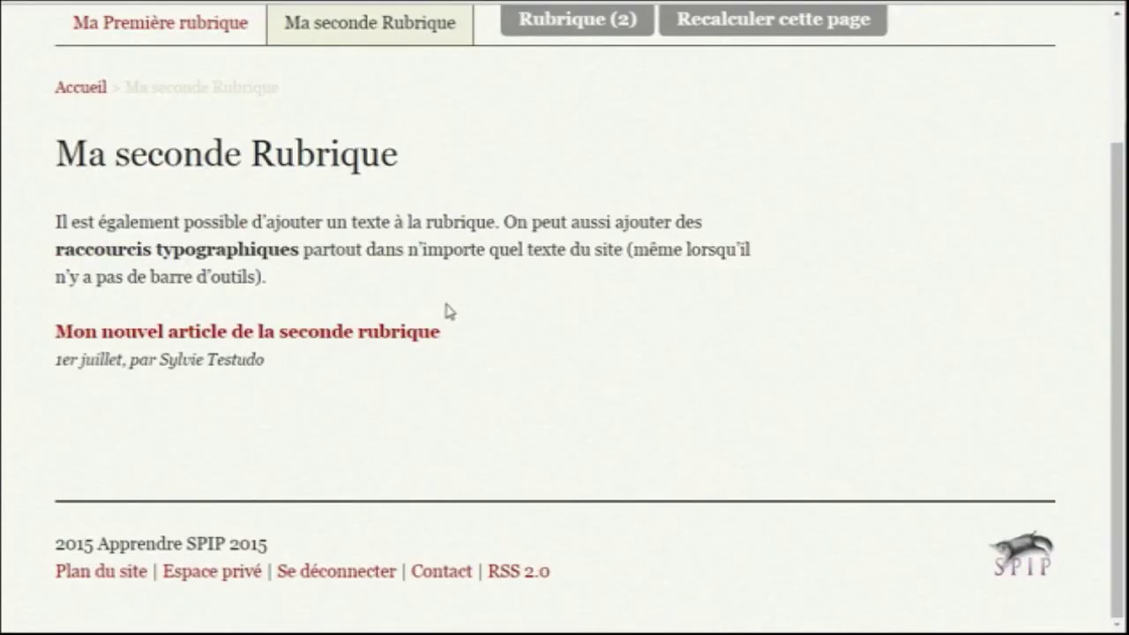
scroll(572, 455, up, 2)
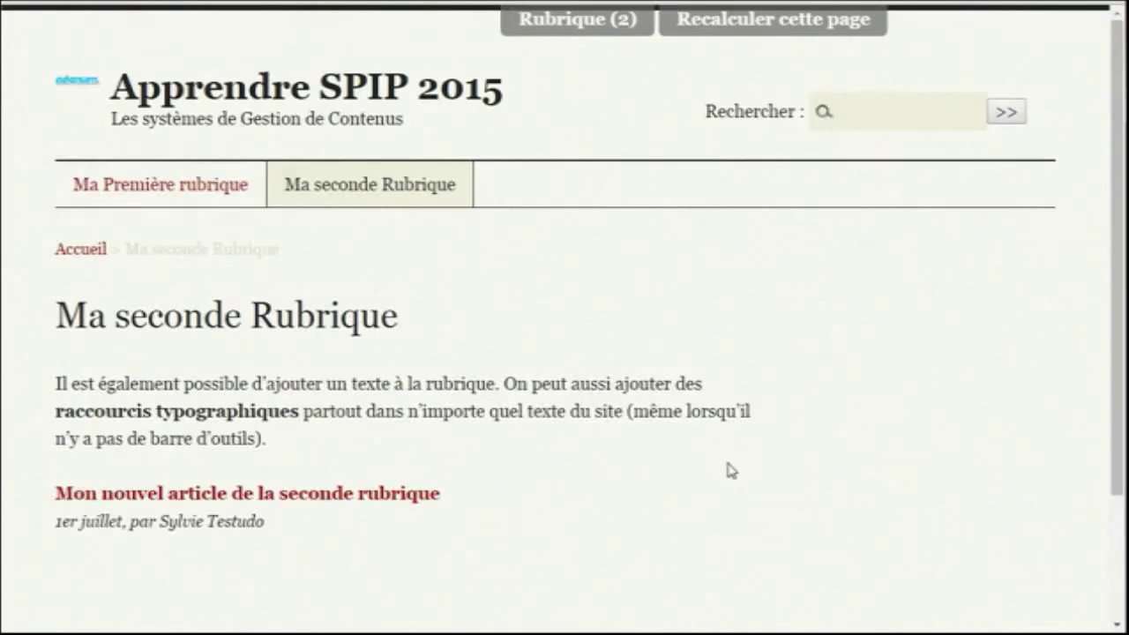
click(195, 186)
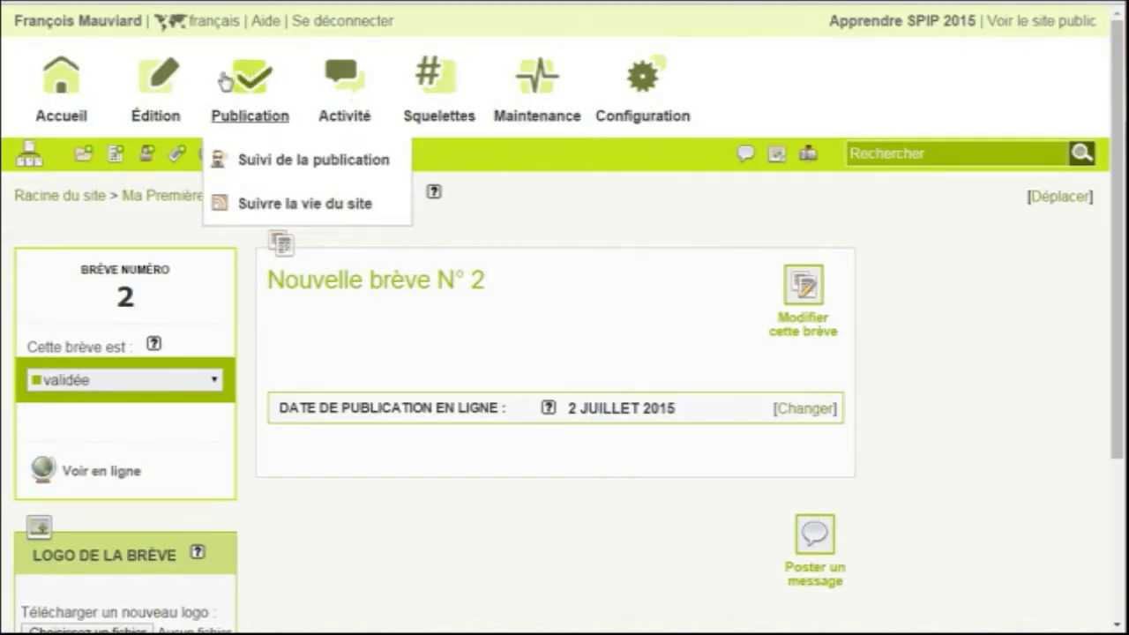
Start referencing a new site and enter its web address in Sites référencés
mouse_move(156, 97)
click(227, 345)
click(814, 304)
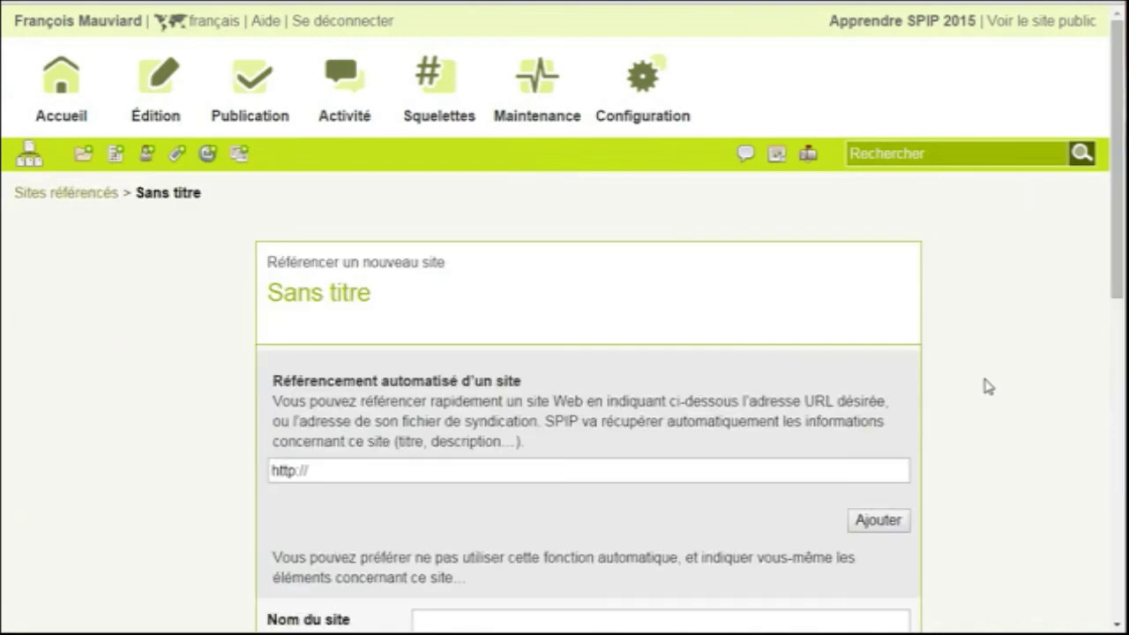
scroll(988, 386, down, 2)
click(409, 292)
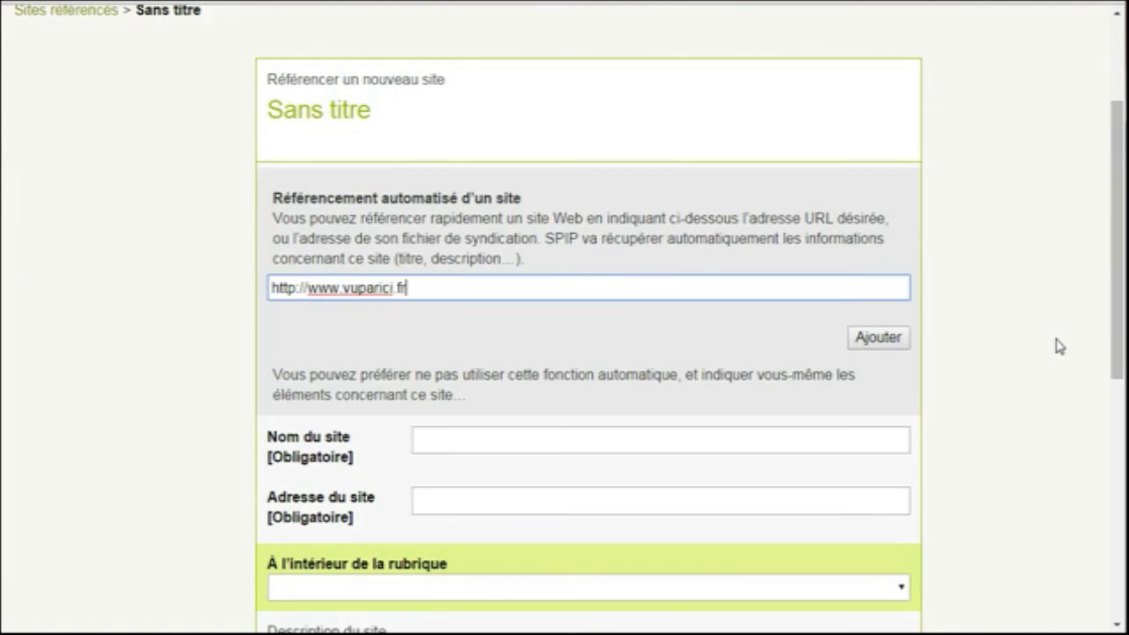
scroll(1050, 362, down, 2)
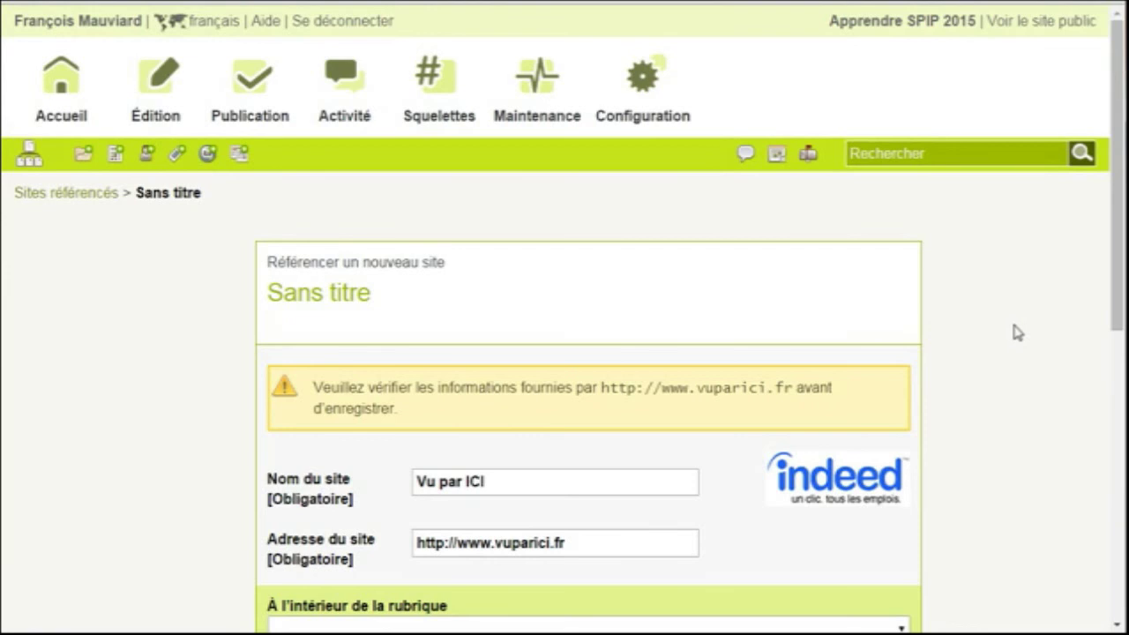
scroll(1022, 329, down, 2)
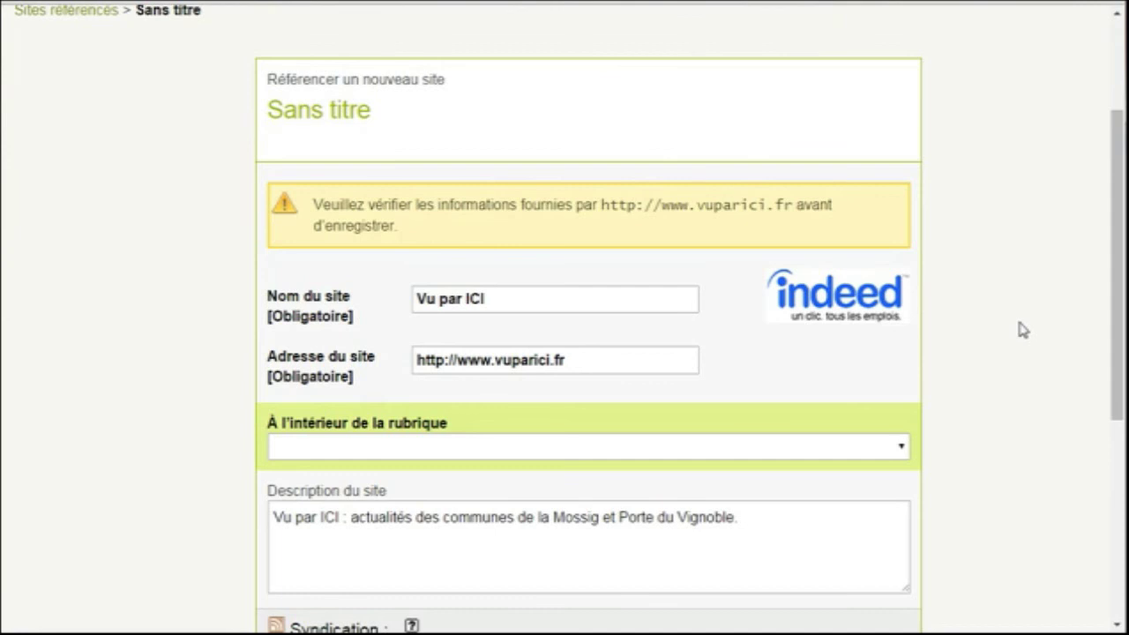
scroll(1023, 329, down, 2)
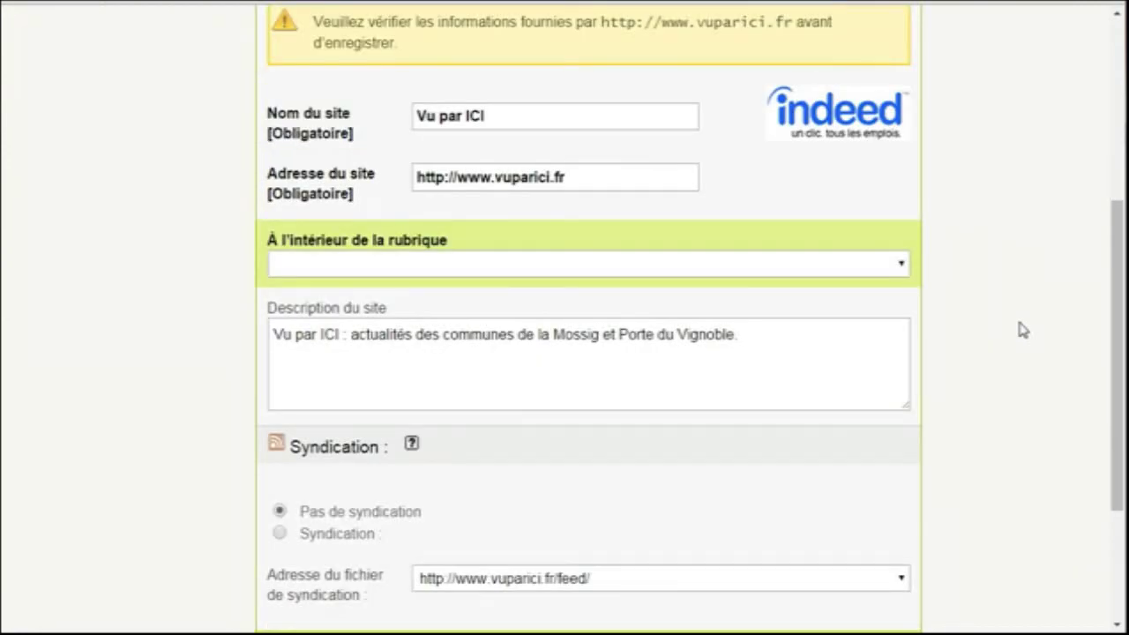
File the site under 1. Ma Première rubrique and save it
click(898, 263)
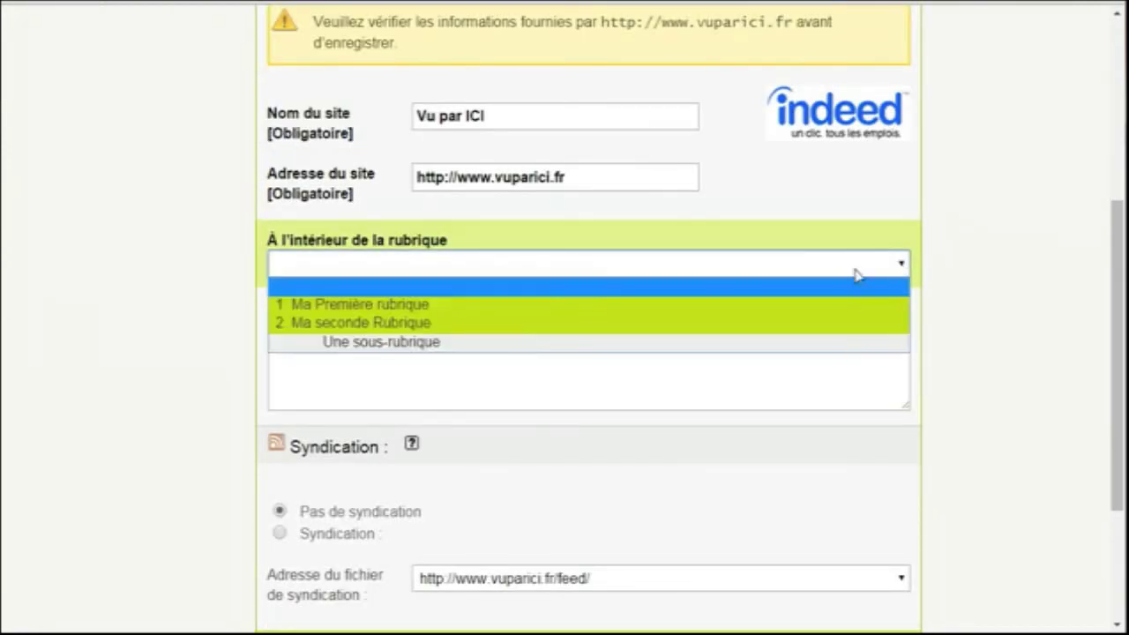
click(458, 309)
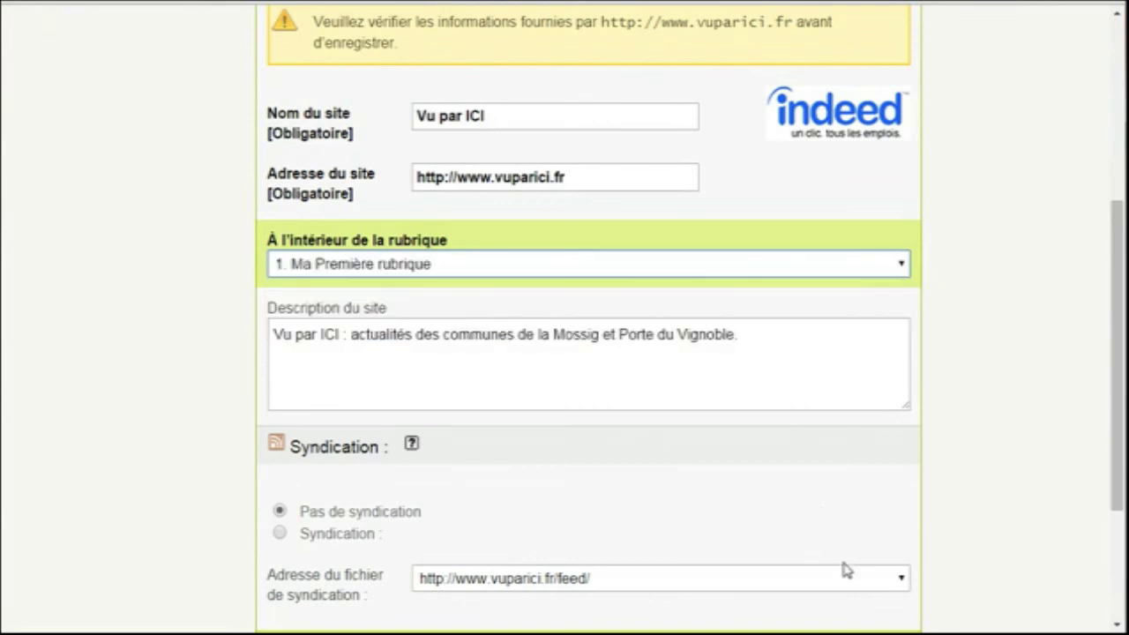
scroll(942, 607, down, 3)
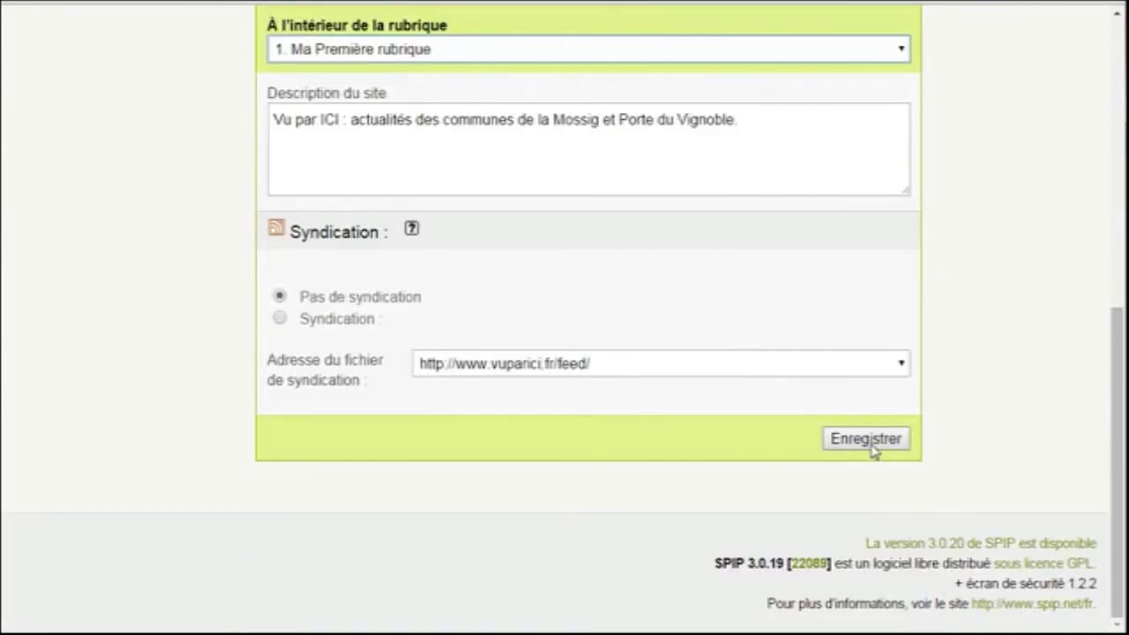
click(900, 49)
click(900, 48)
click(865, 438)
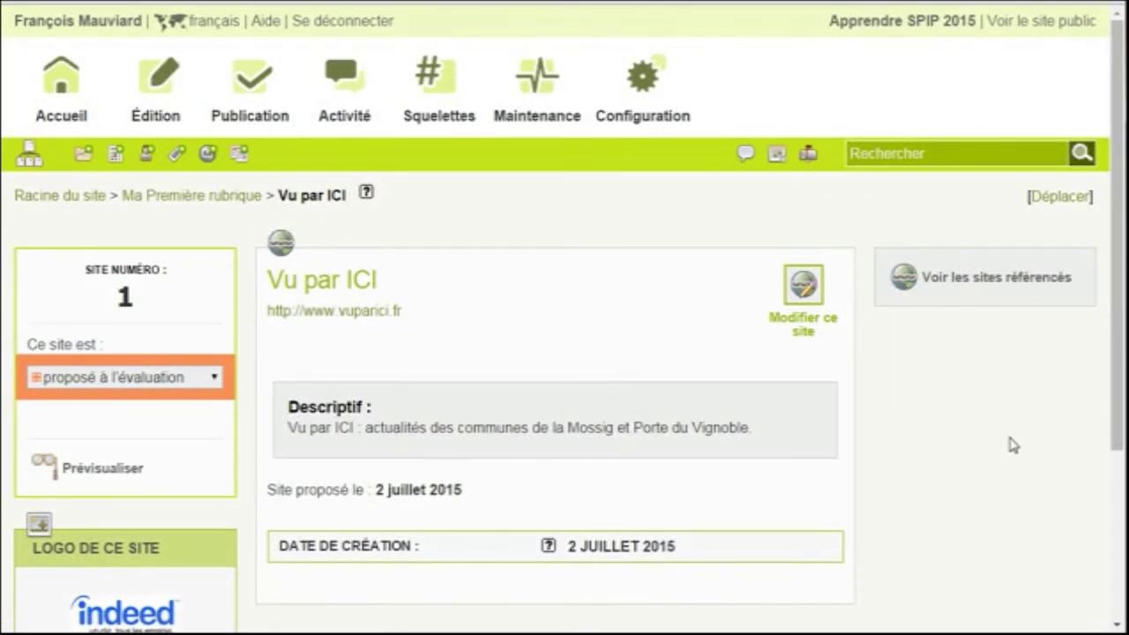
Set the Vu par ICI site's status to 'publié en ligne'
click(206, 378)
click(174, 419)
click(180, 423)
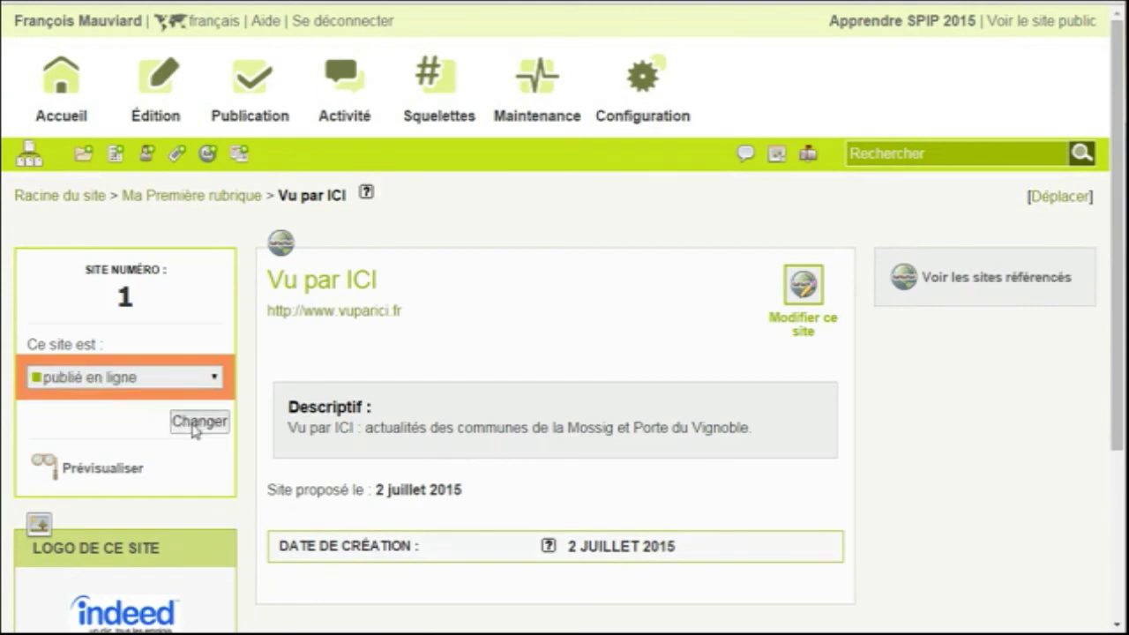
Review Ma Première rubrique's page with its sites, brèves and articles
mouse_move(29, 155)
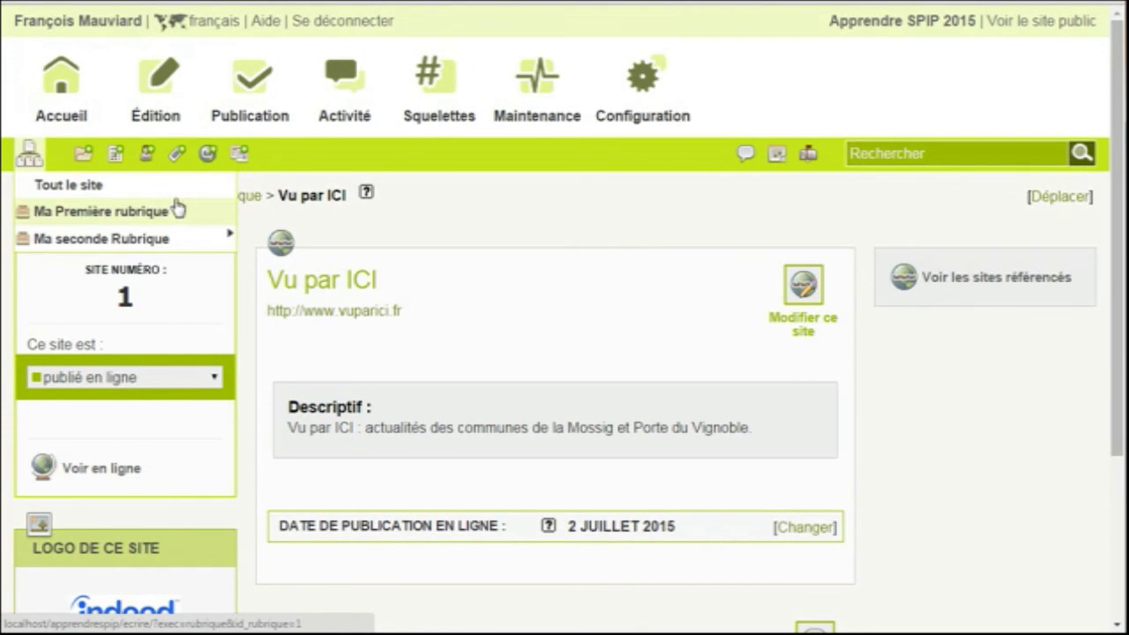
click(155, 217)
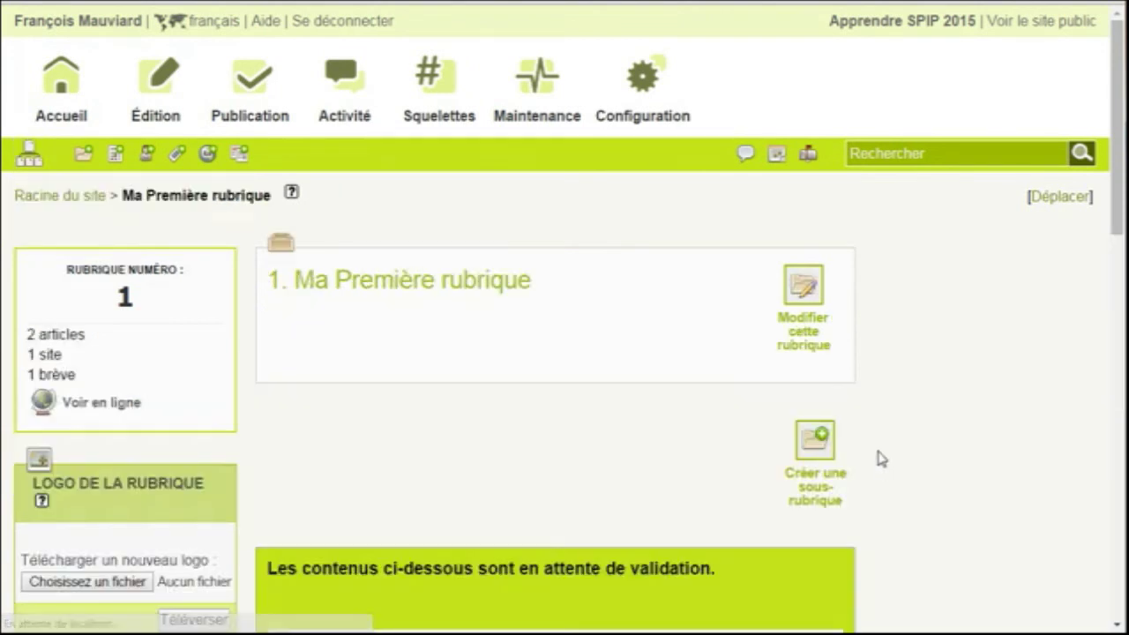
scroll(888, 446, down, 6)
scroll(888, 446, down, 7)
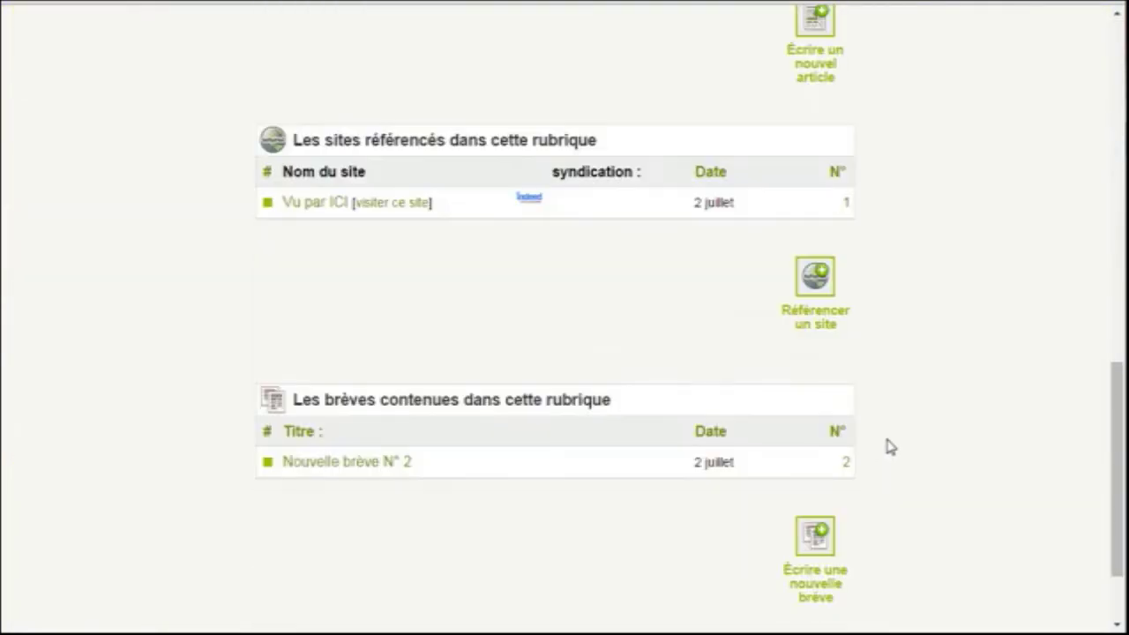
scroll(1046, 285, up, 15)
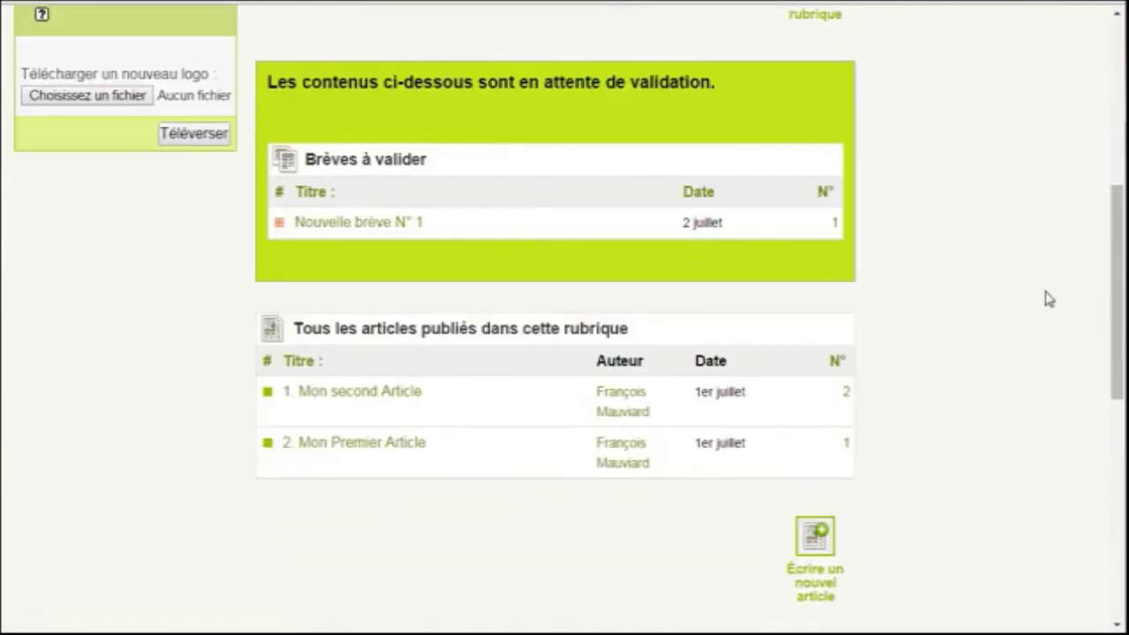
scroll(1046, 311, down, 1)
scroll(1046, 312, up, 1)
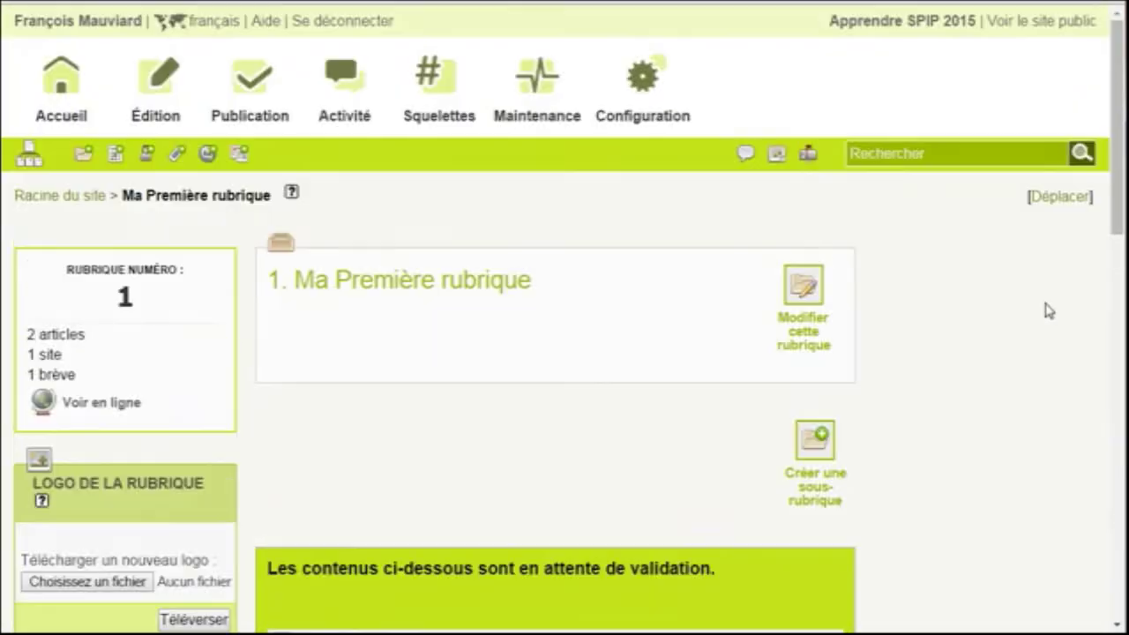
Look through the list of all articles under Édition > Articles
mouse_move(97, 157)
click(169, 247)
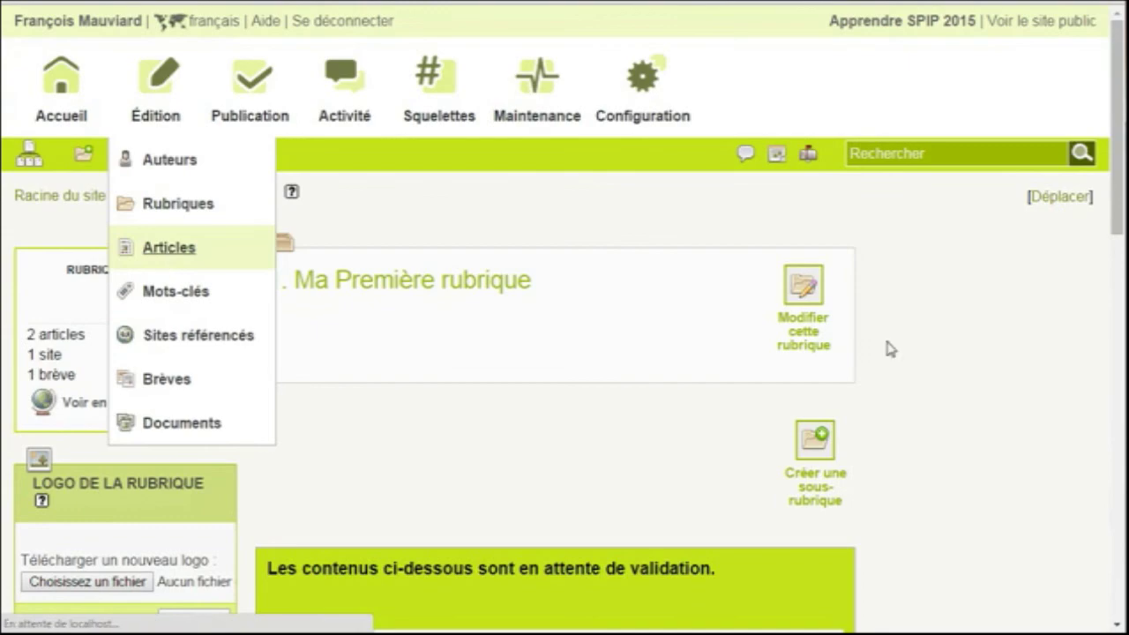
scroll(932, 365, down, 8)
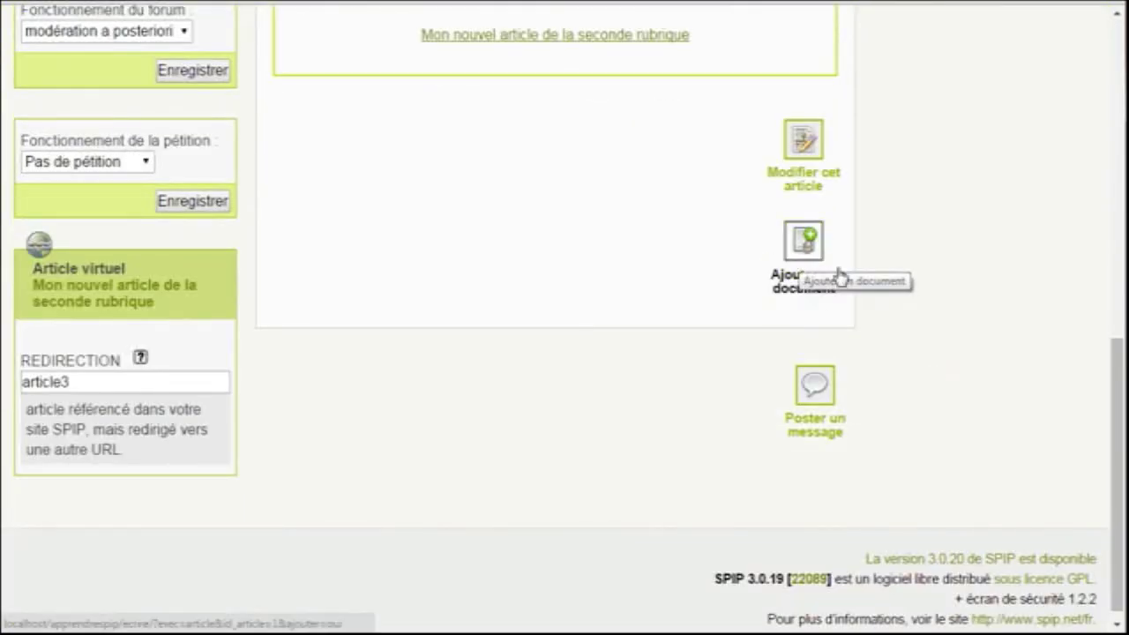
scroll(1001, 300, up, 6)
scroll(1009, 308, up, 3)
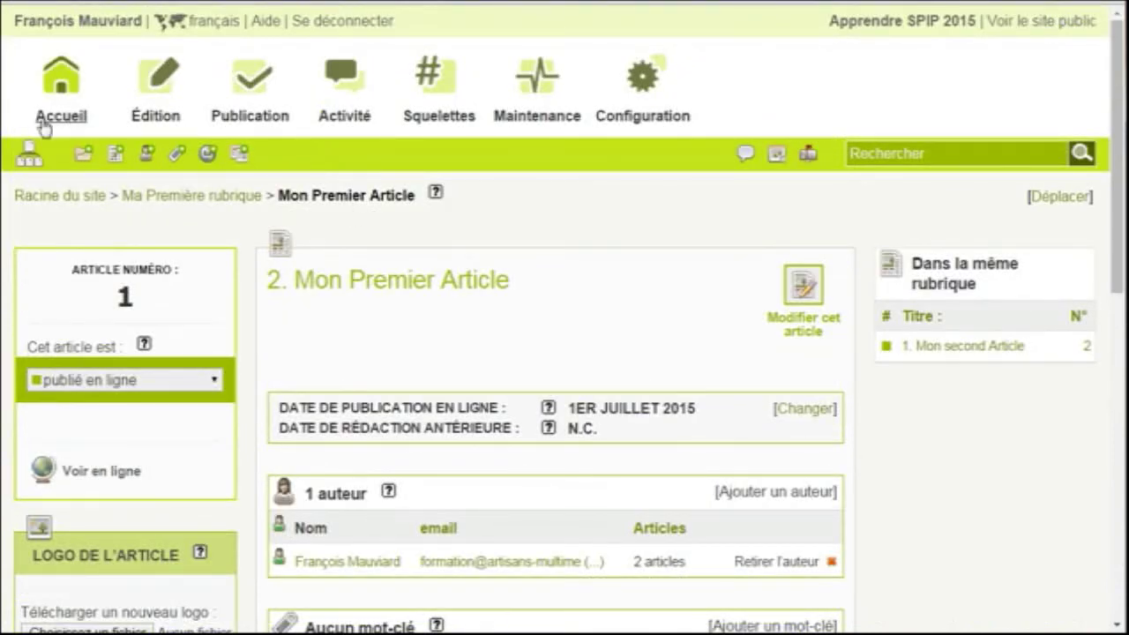
Open Nouvelle brève N° 2 from the brèves list and review its page
mouse_move(31, 152)
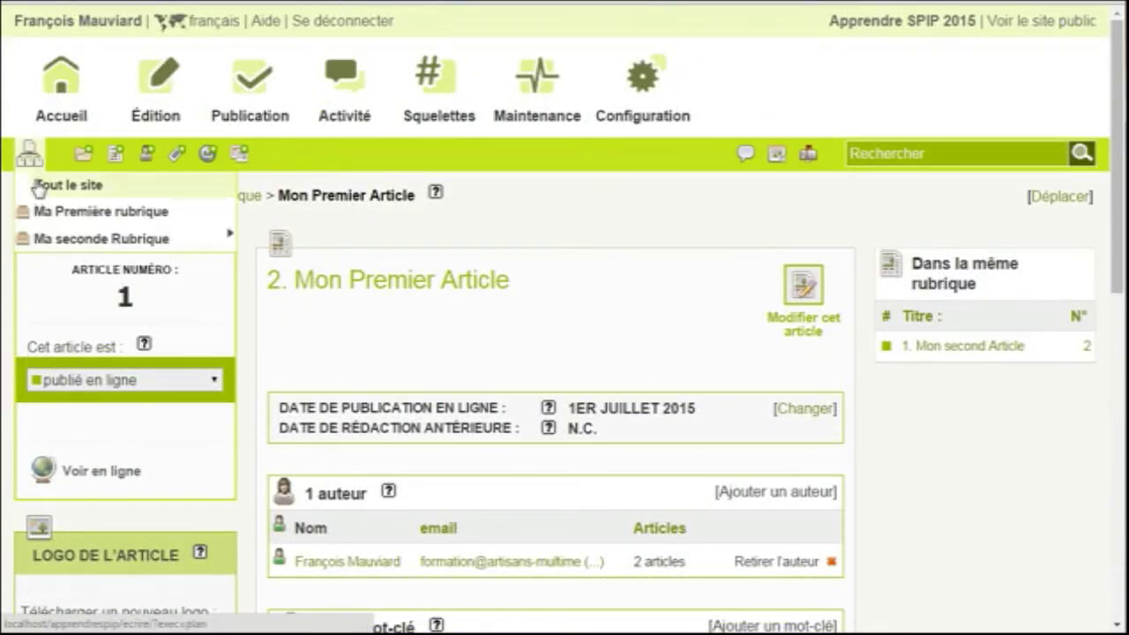
mouse_move(84, 153)
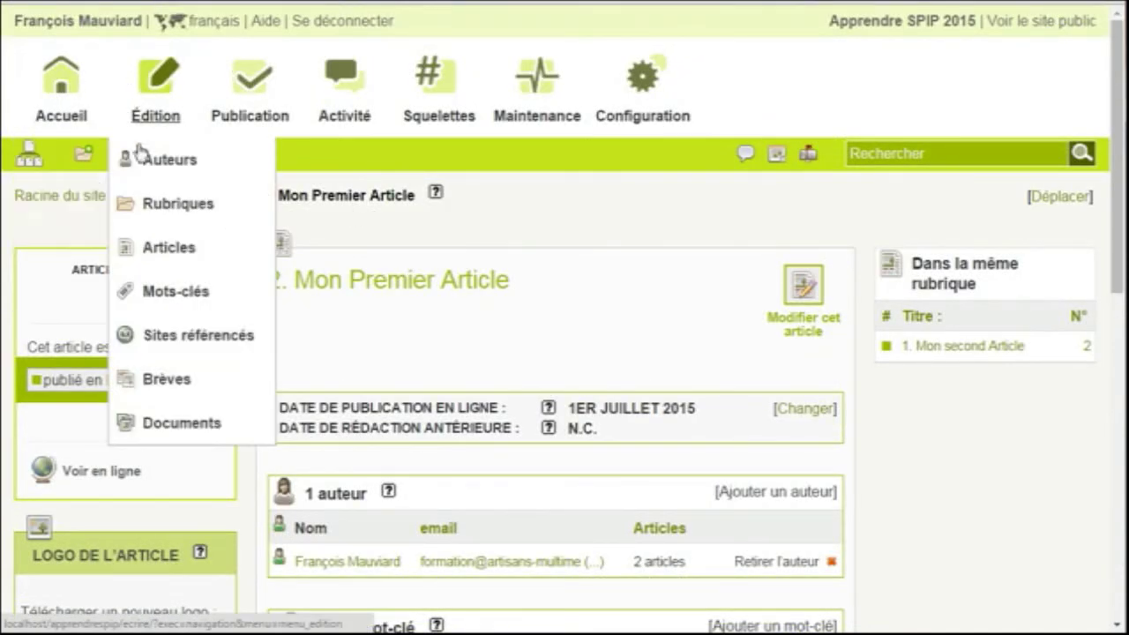
click(209, 381)
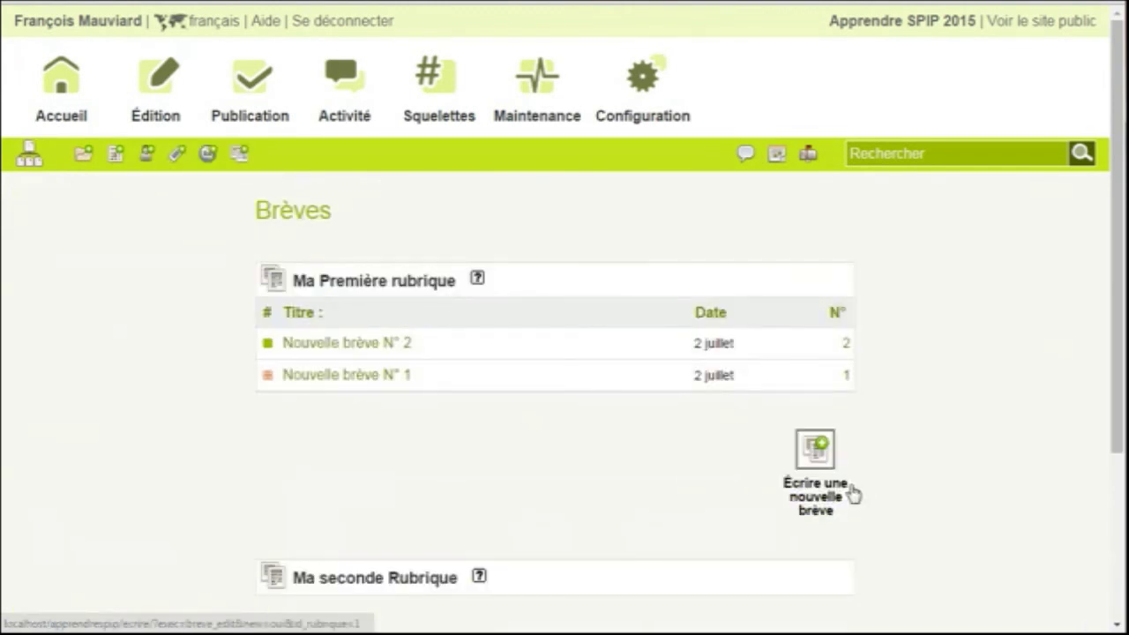
click(370, 346)
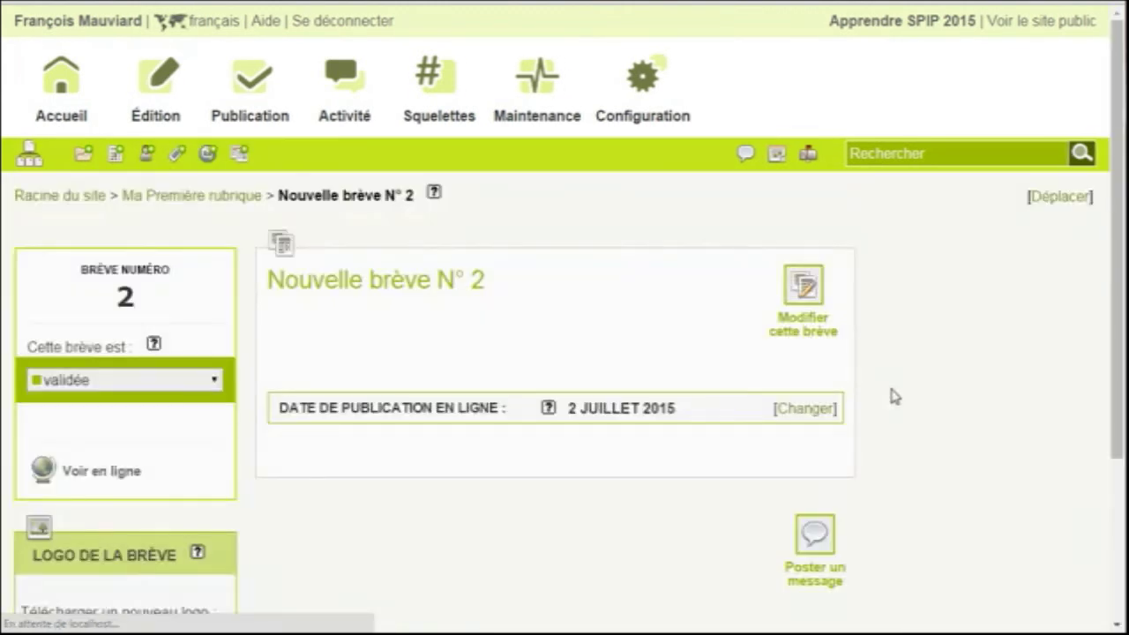
scroll(900, 394, down, 3)
scroll(898, 393, up, 2)
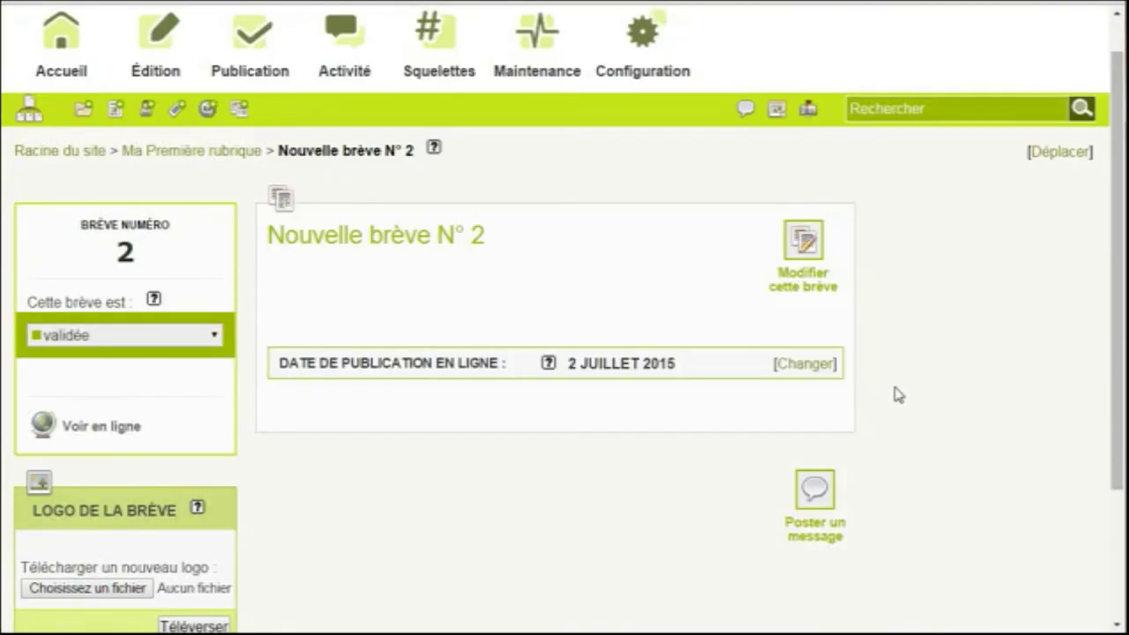
scroll(895, 394, up, 1)
scroll(895, 393, down, 3)
scroll(895, 393, up, 3)
Allow attached documents for Rubriques and Brèves in the site content settings and save
mouse_move(634, 88)
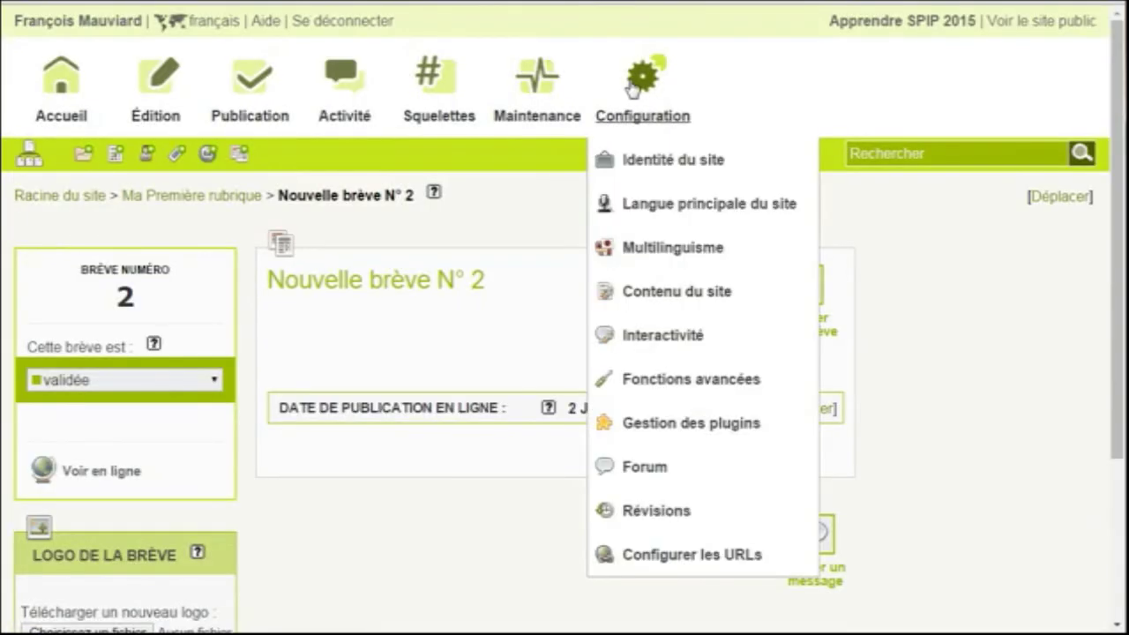
click(692, 303)
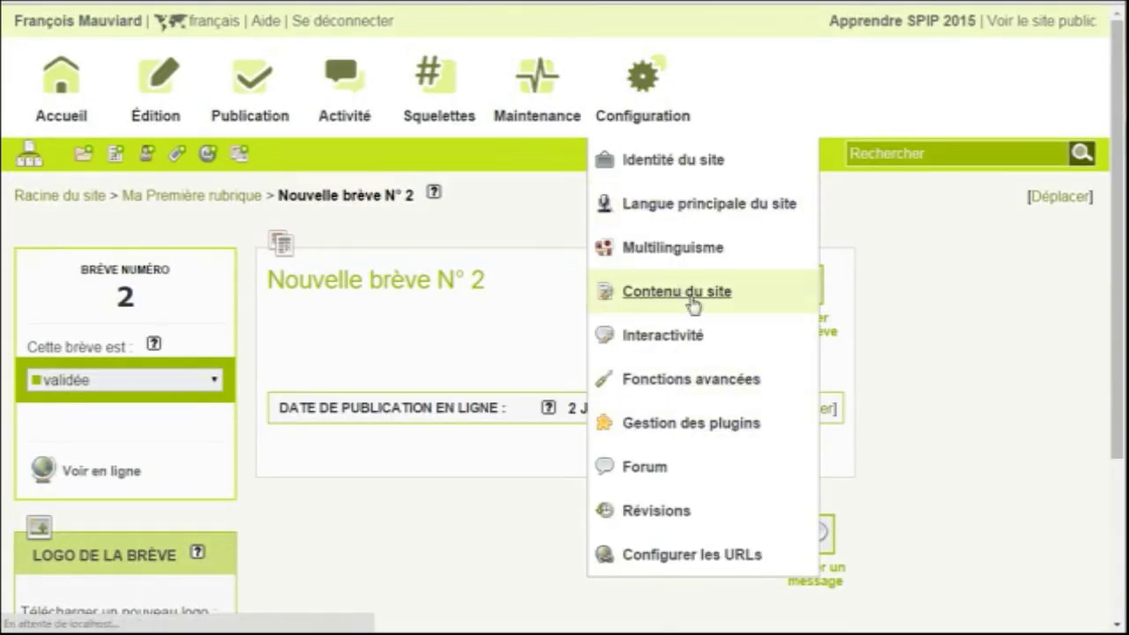
scroll(883, 360, down, 11)
scroll(887, 361, down, 20)
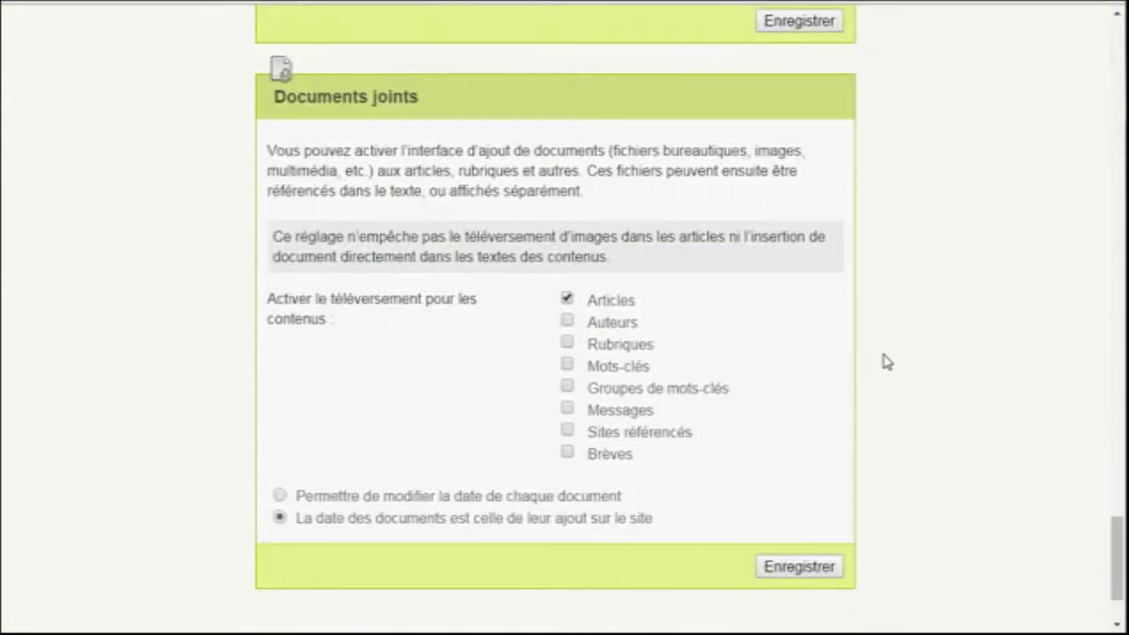
scroll(887, 361, down, 1)
click(616, 256)
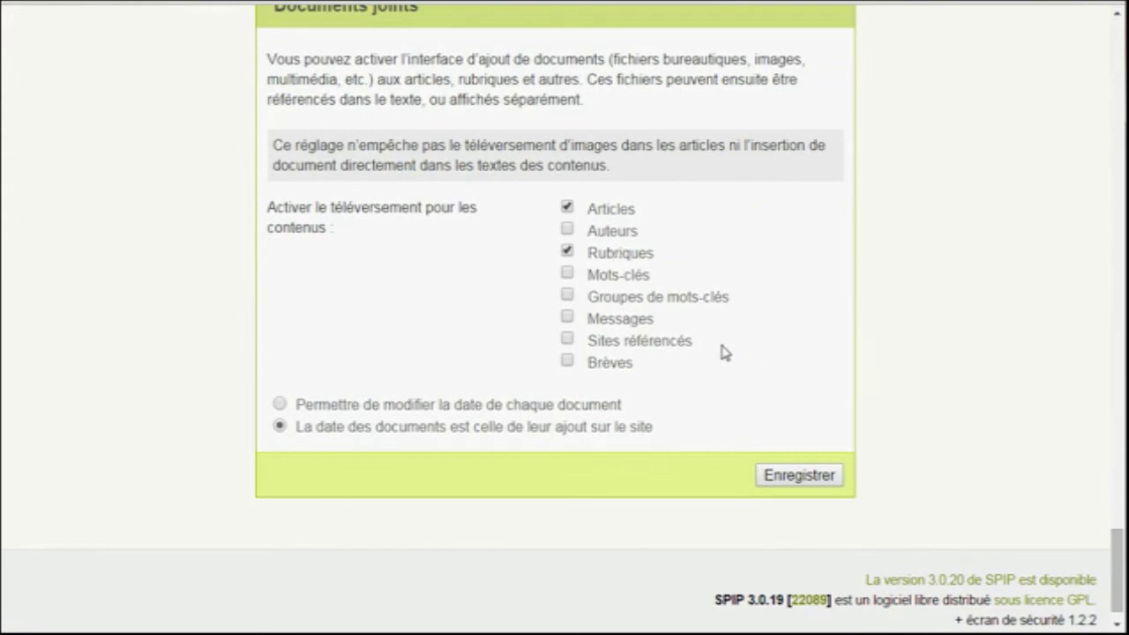
click(609, 365)
click(785, 474)
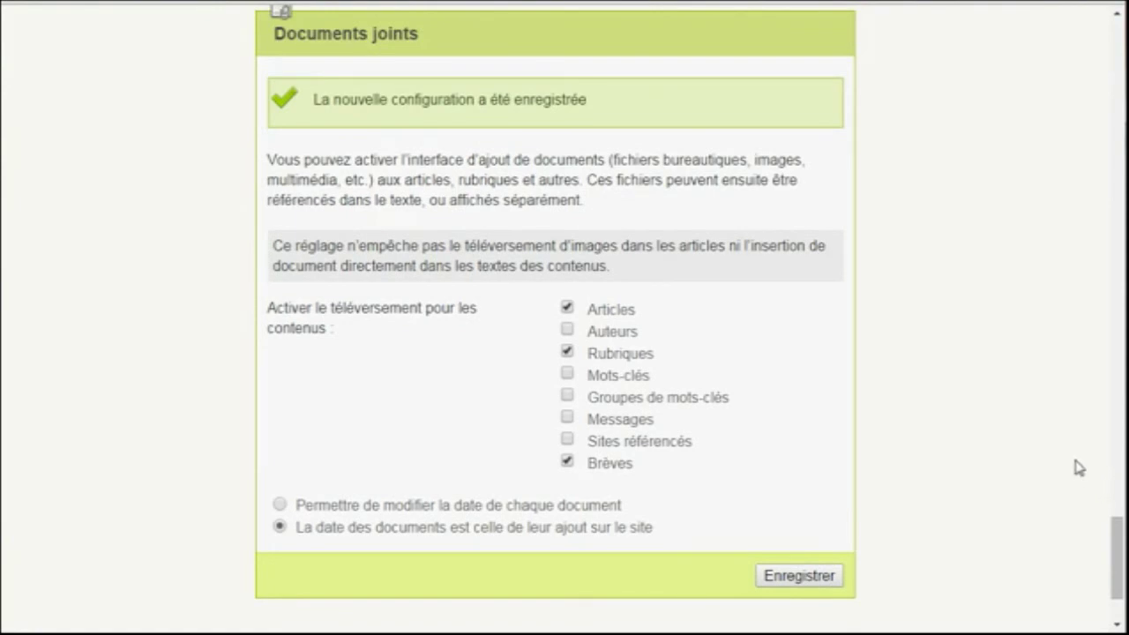
Reopen Nouvelle brève N° 2 from the brèves list to see the document option
scroll(1047, 457, up, 15)
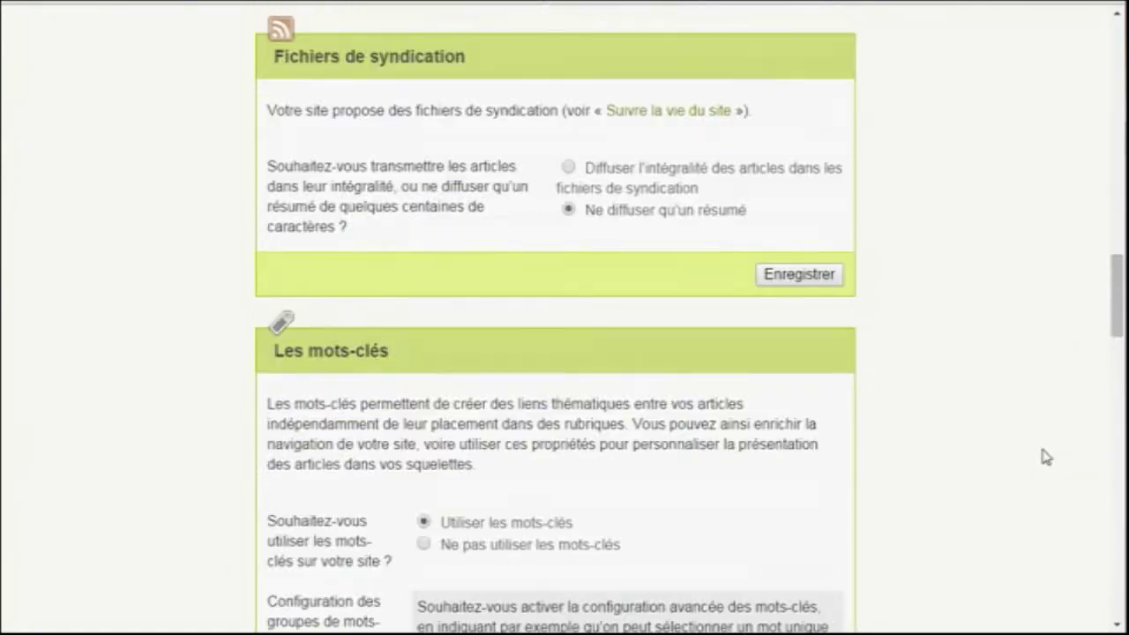
scroll(1048, 424, up, 3)
drag(1117, 300, 1120, 53)
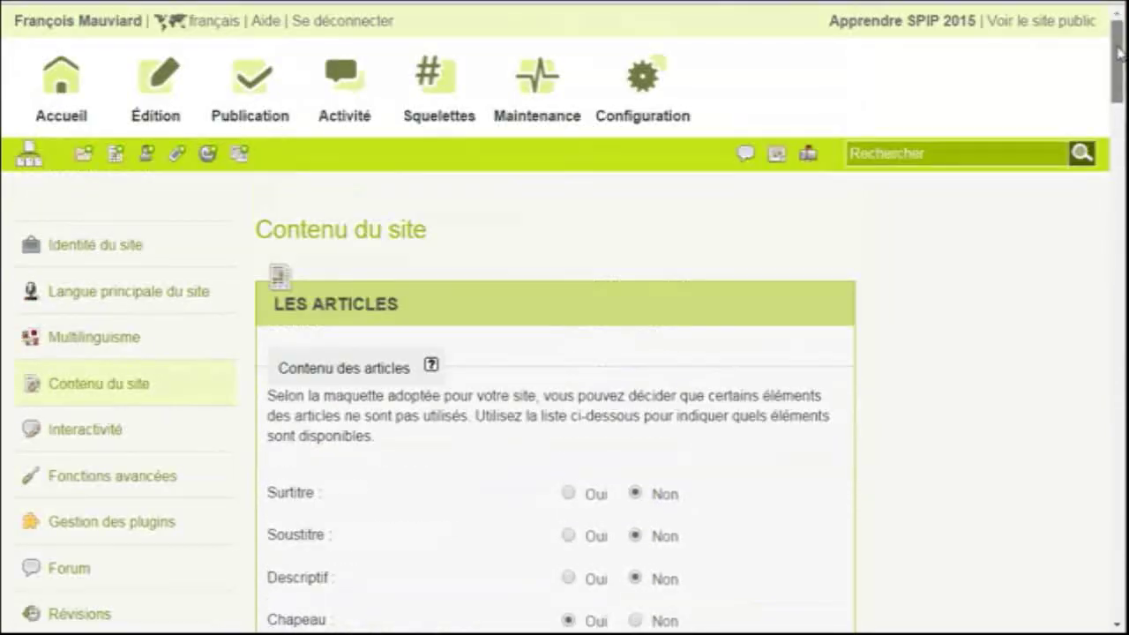
mouse_move(159, 87)
click(208, 385)
click(367, 357)
scroll(944, 424, down, 3)
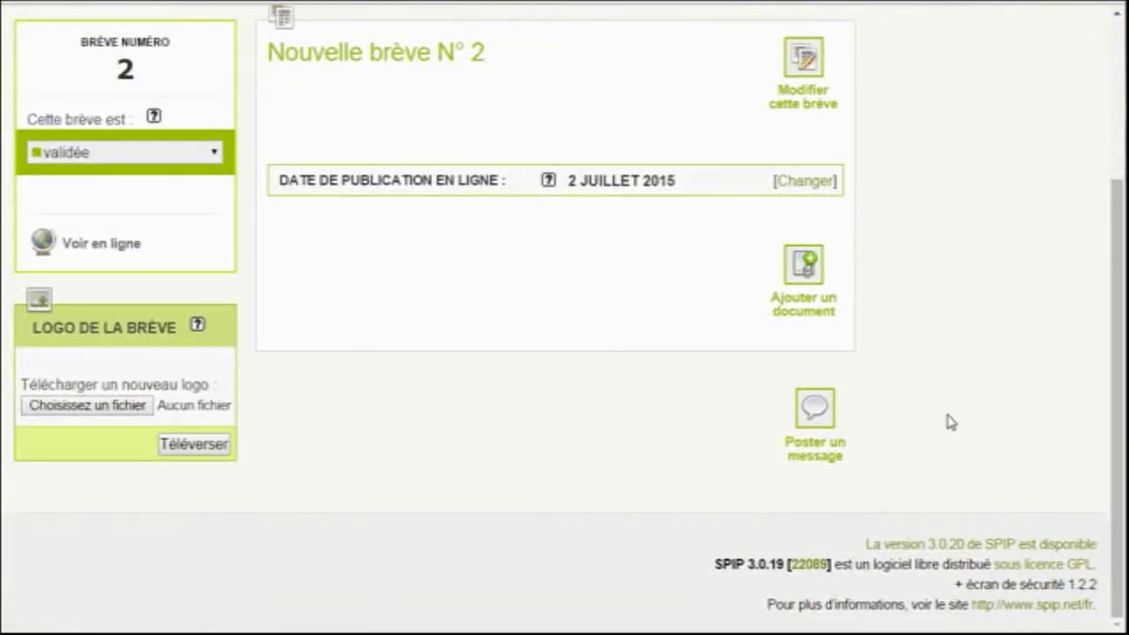